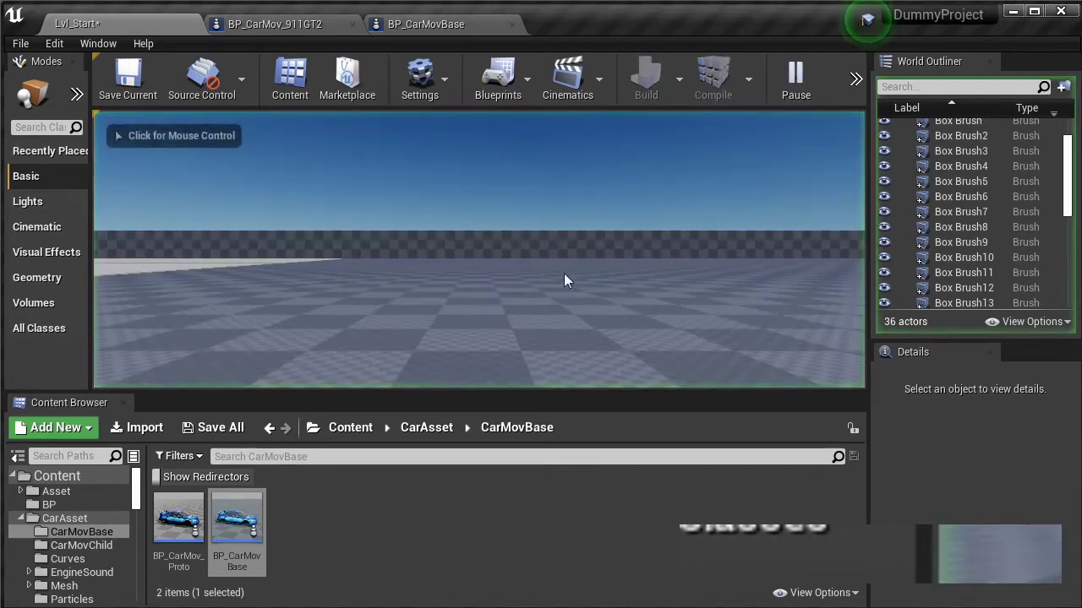
Step: Take control of the running level in full-screen view, drive the red car up the ramp and hold it there with the brake
left_click(565, 277)
key("F11")
key("d")
key("w")
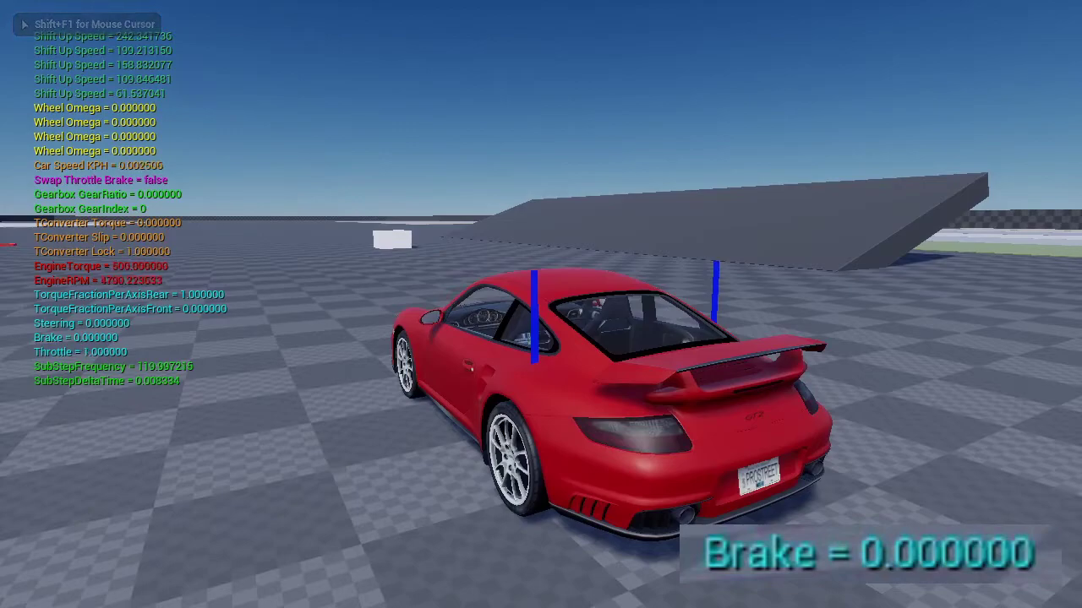
key("w")
key("d")
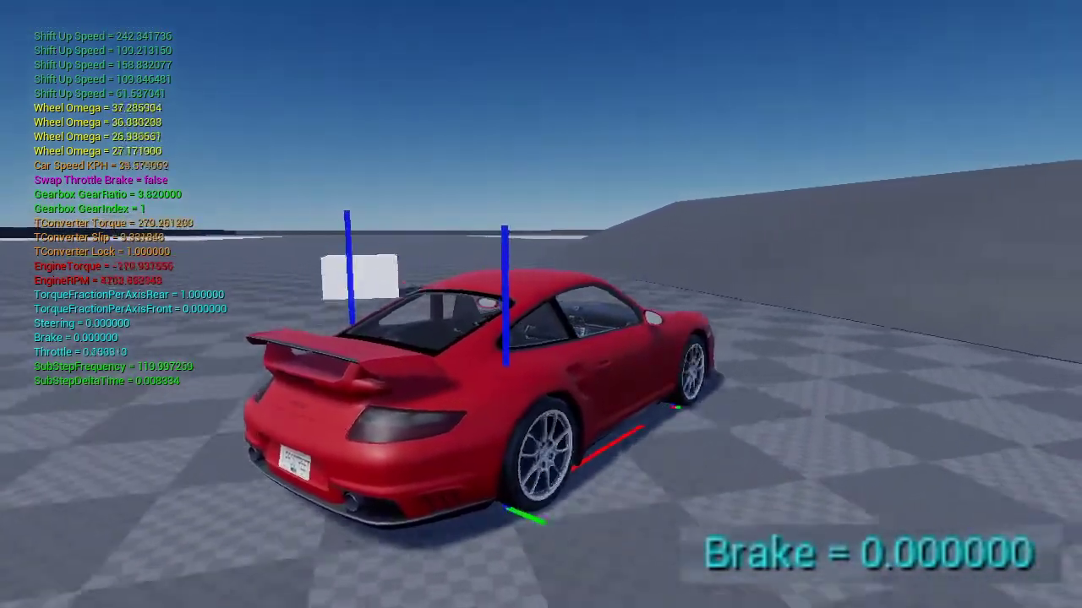
key("d")
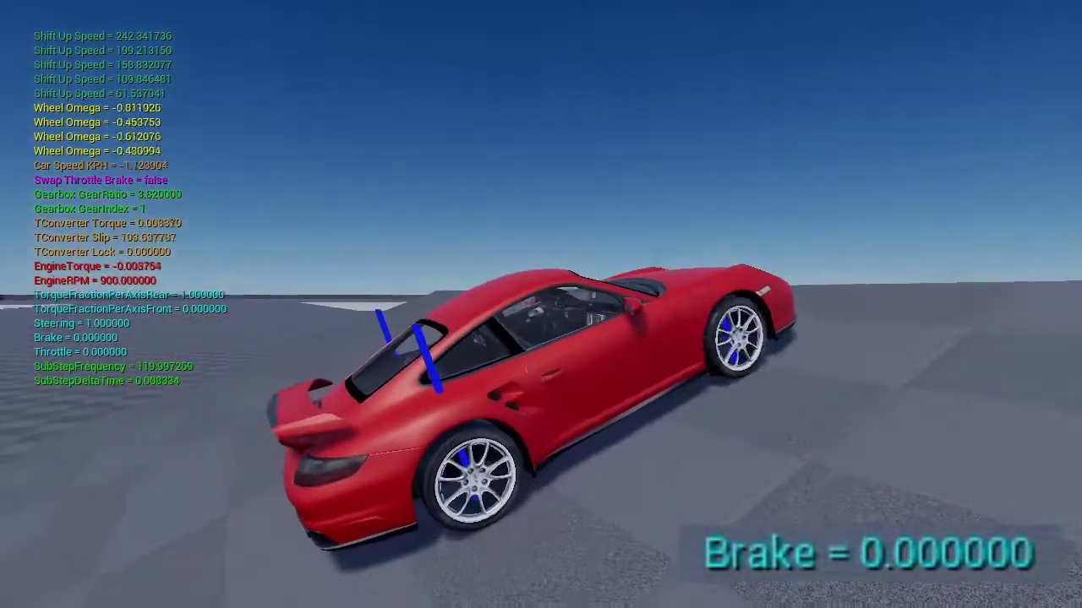
key("s")
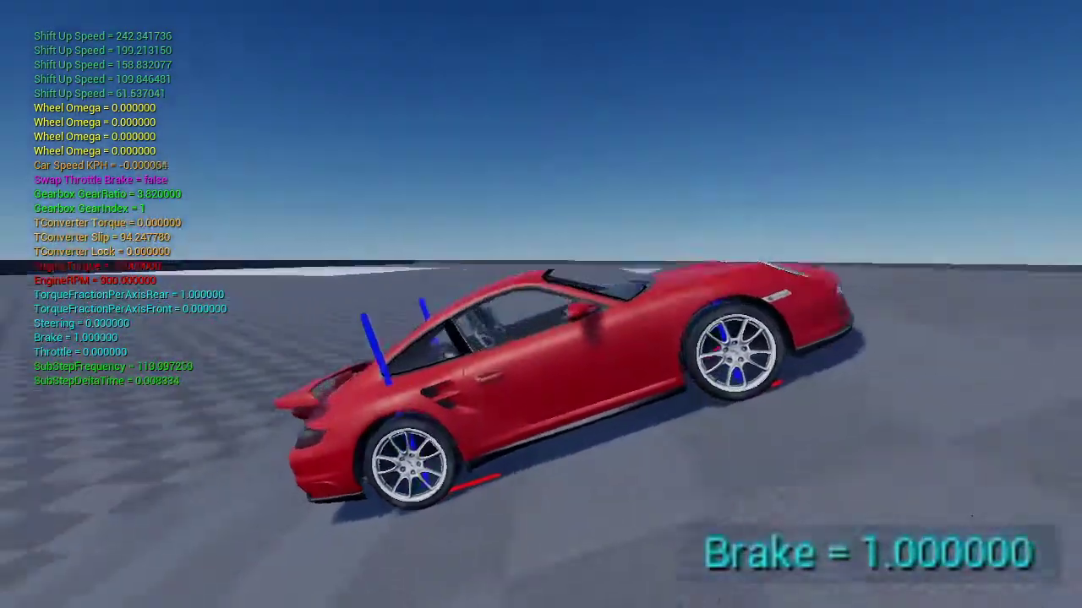
Step: Test the red car's rolling on the slope by releasing the brake, steering both ways and braking again
key("w")
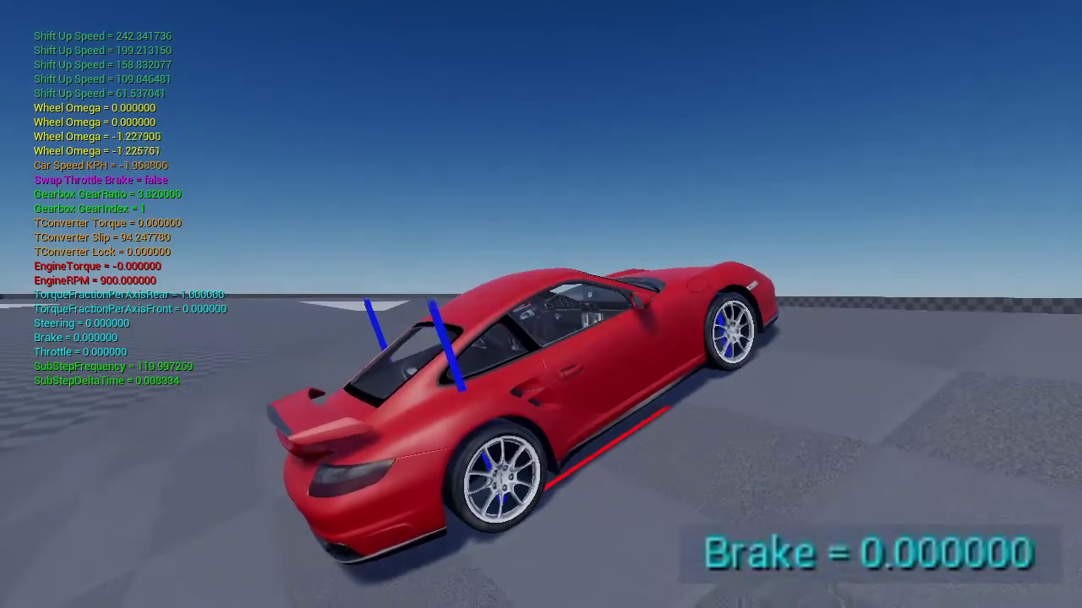
key("d")
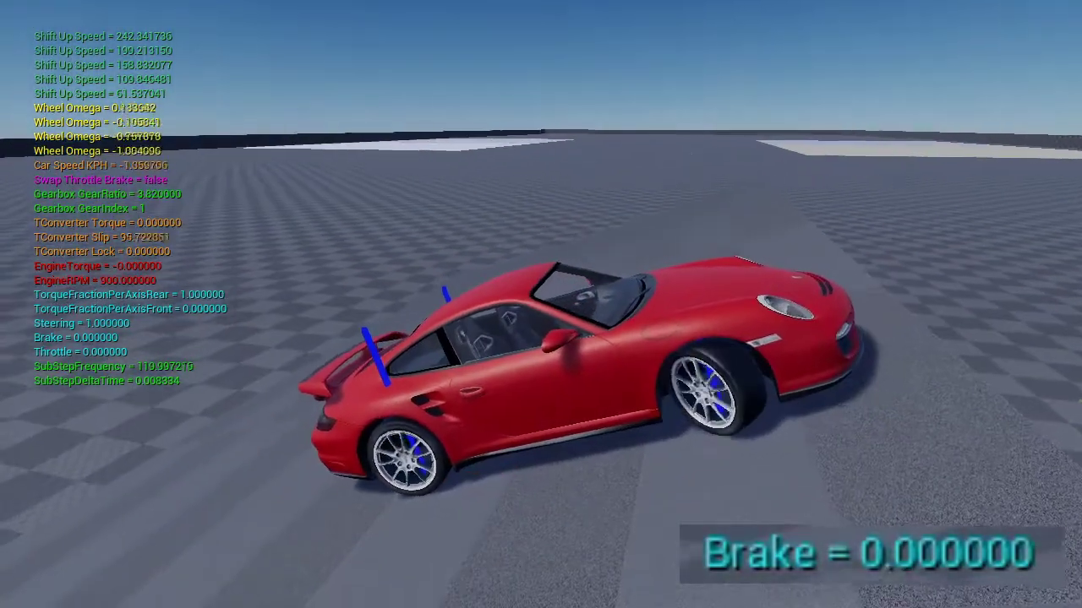
key("s")
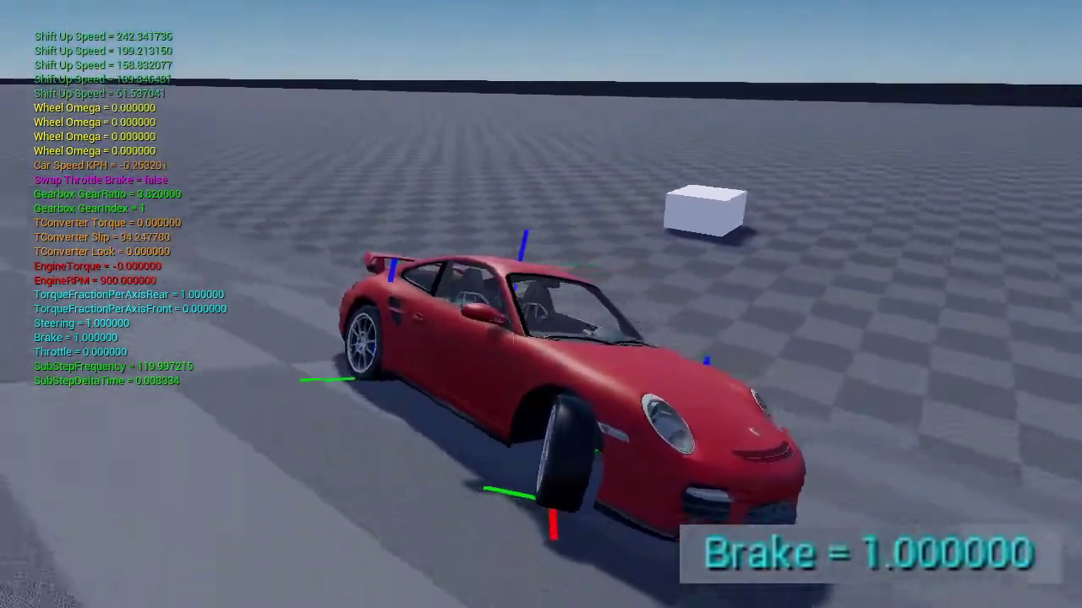
key("a")
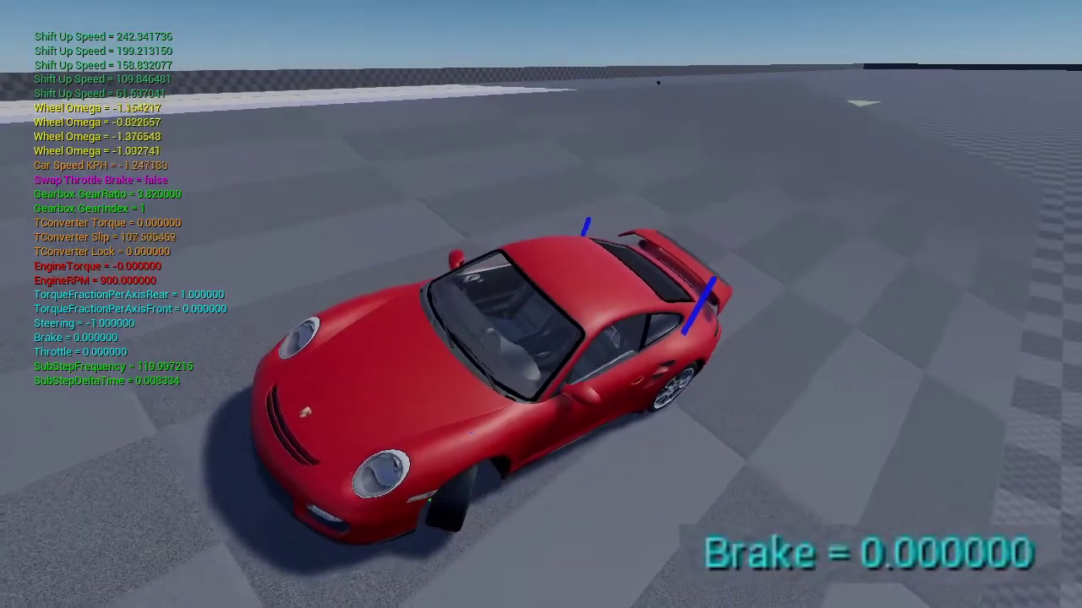
key("d")
key("a")
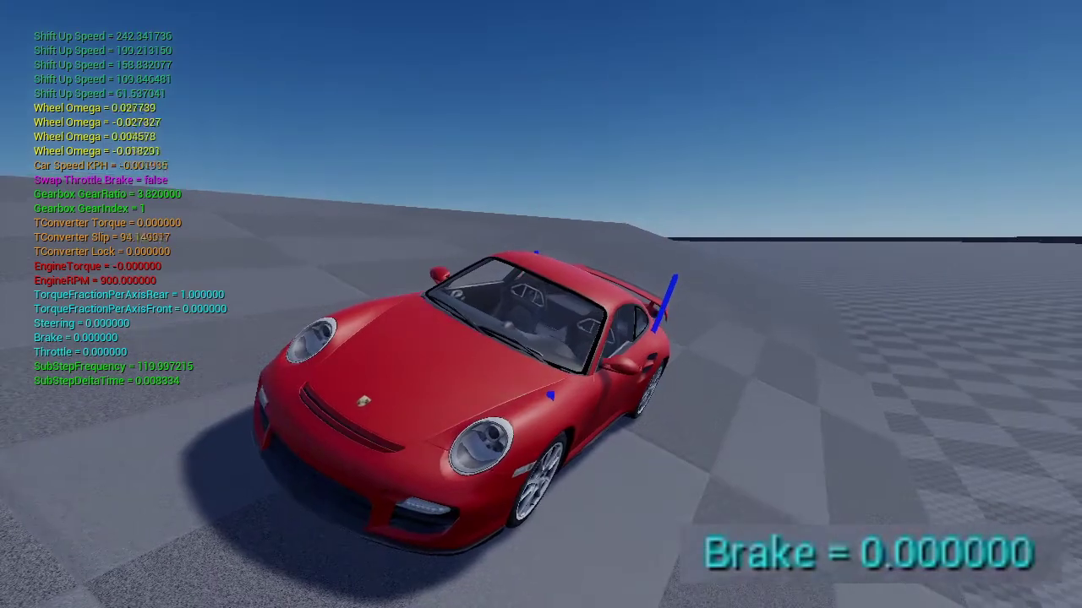
Step: Accelerate and turn the red car across the slope, test the brake with the wheels steered both ways, and end the play session
key("w")
key("d")
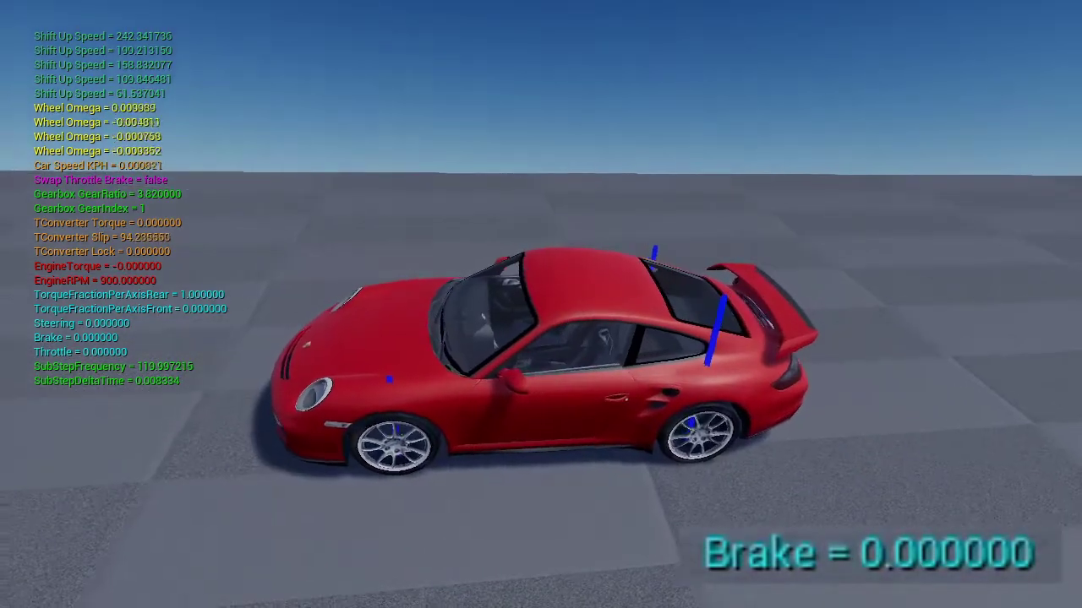
key("a")
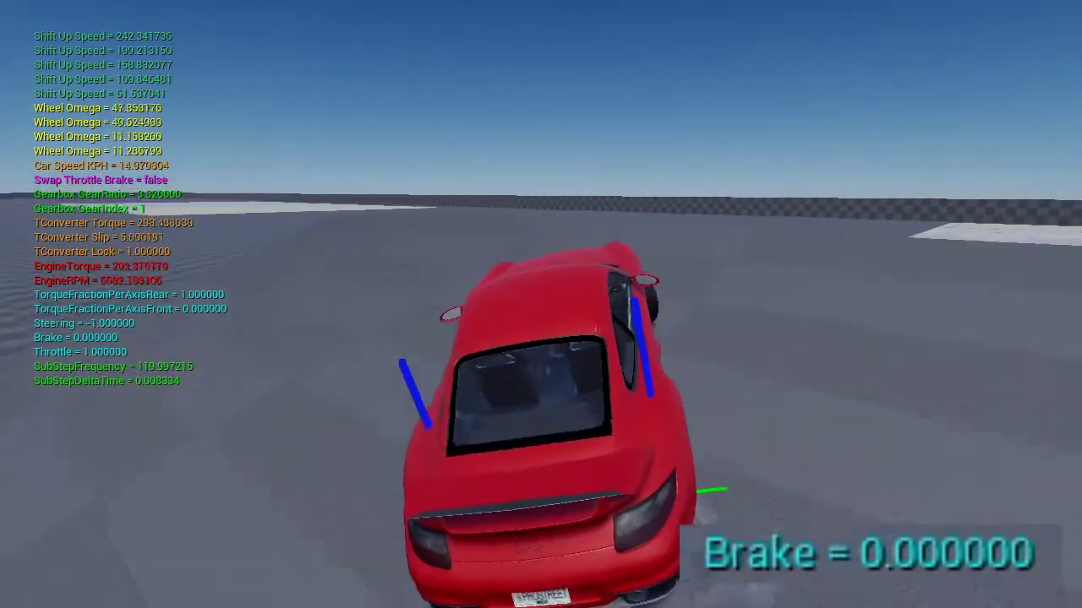
key("s")
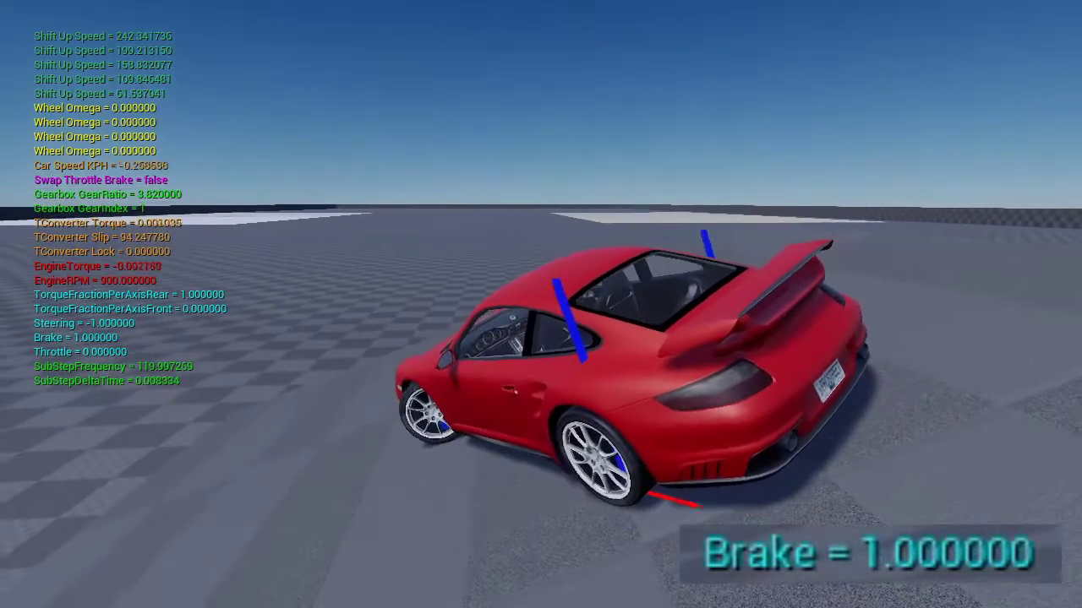
key("a")
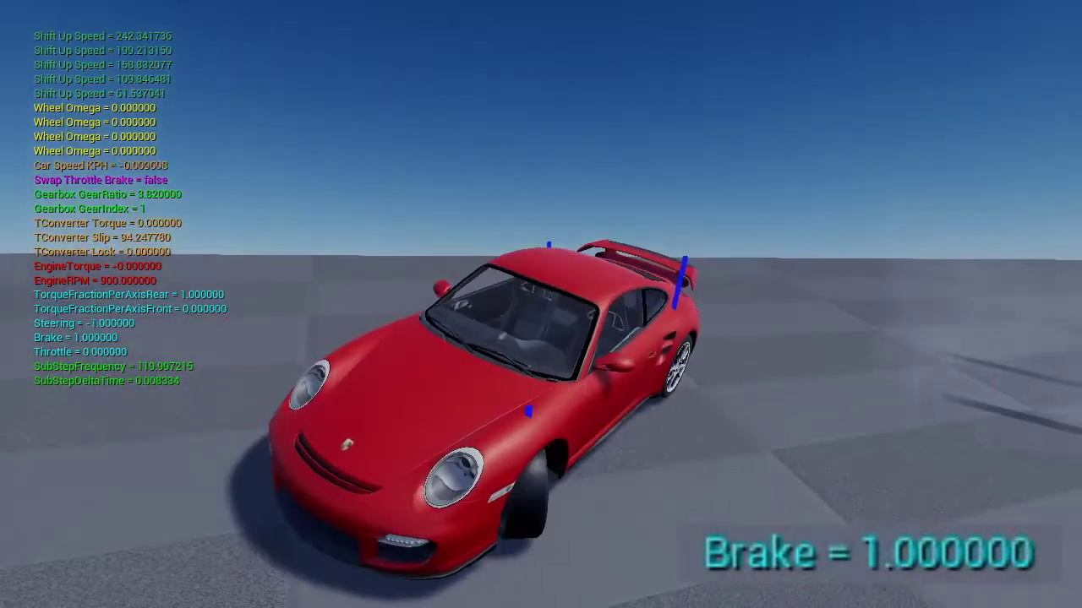
key("d")
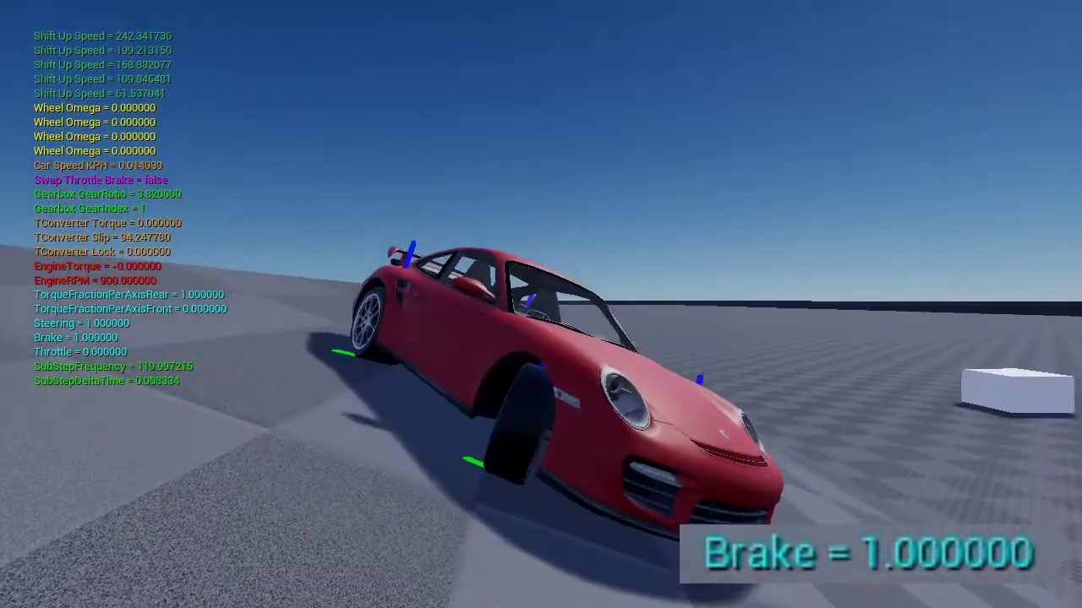
key("Escape")
Step: Delete the red car from the level and place BP_CarMov_C5R from the CarMovChild folder in it
left_click_drag(465, 208, 466, 177)
key("Delete")
left_click(428, 428)
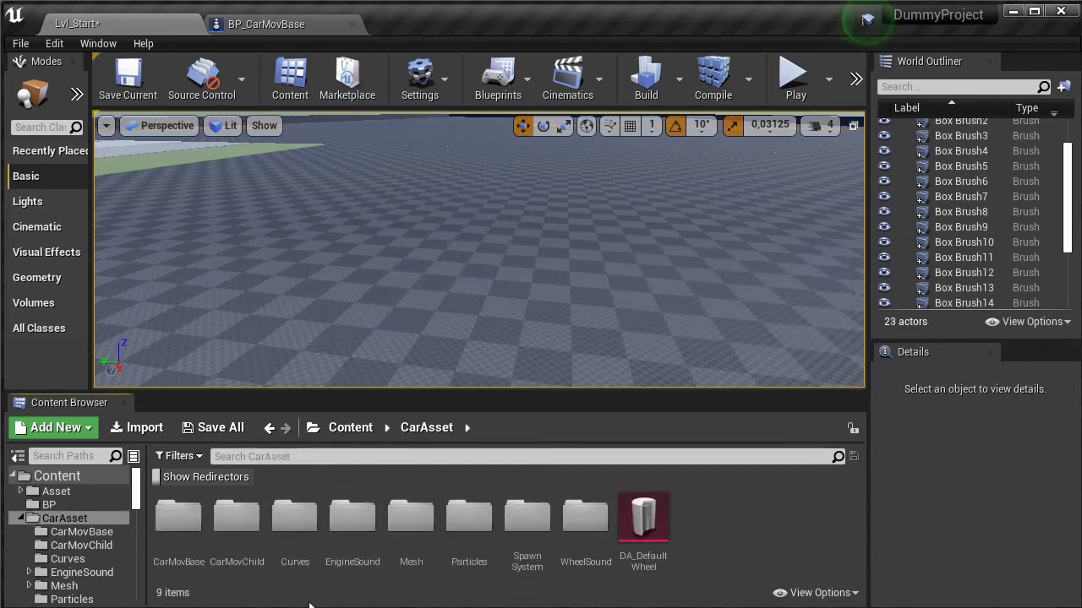
double_click(234, 529)
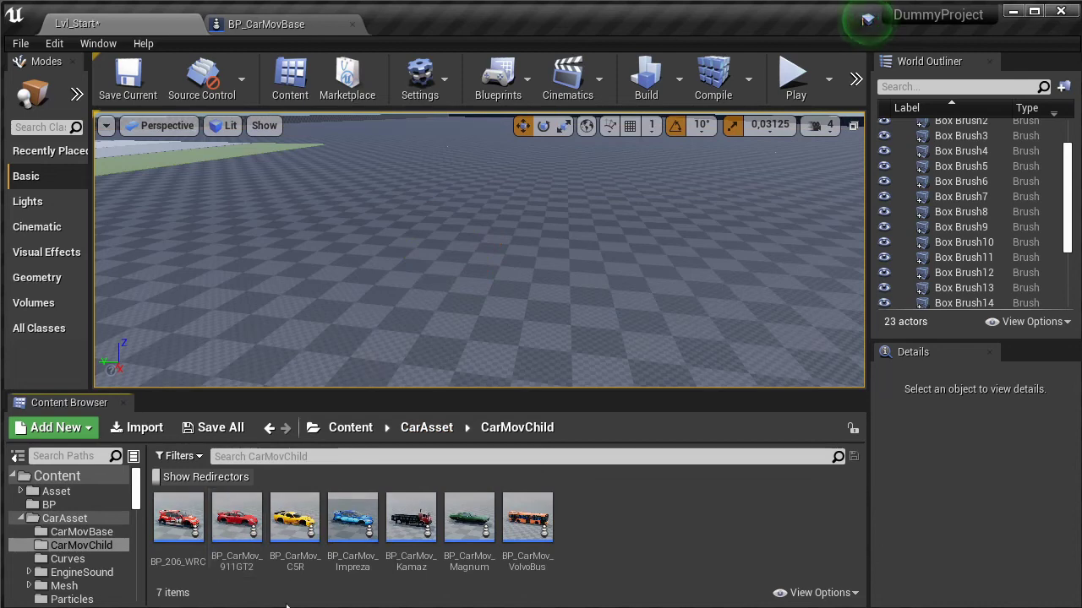
left_click_drag(295, 521, 453, 227)
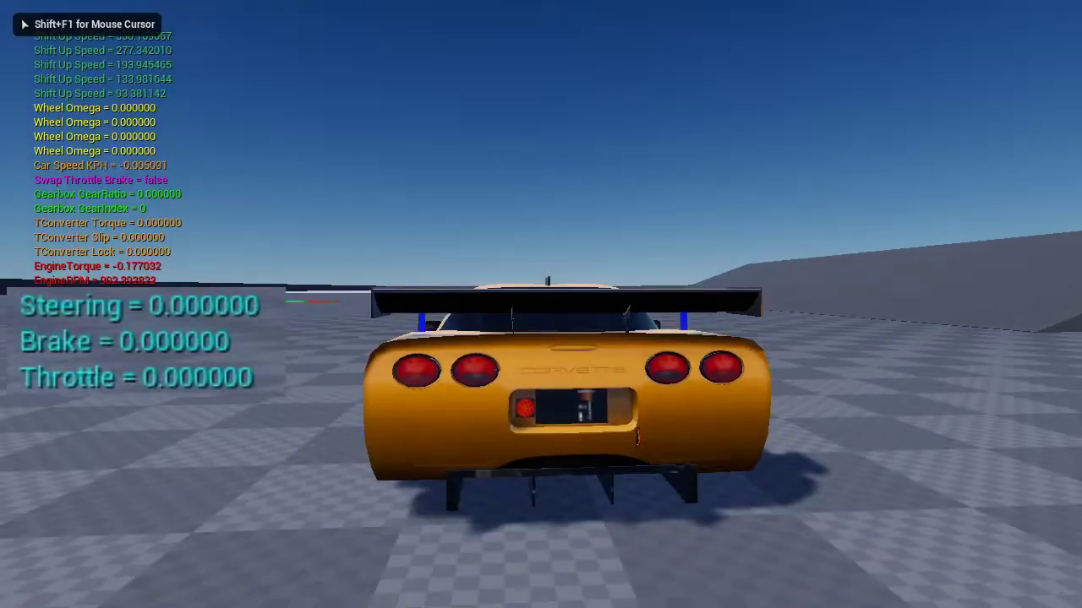
Step: Test-drive the yellow C5R with traction control off, applying full throttle while steering both ways, and stop playing
key("w")
key("a")
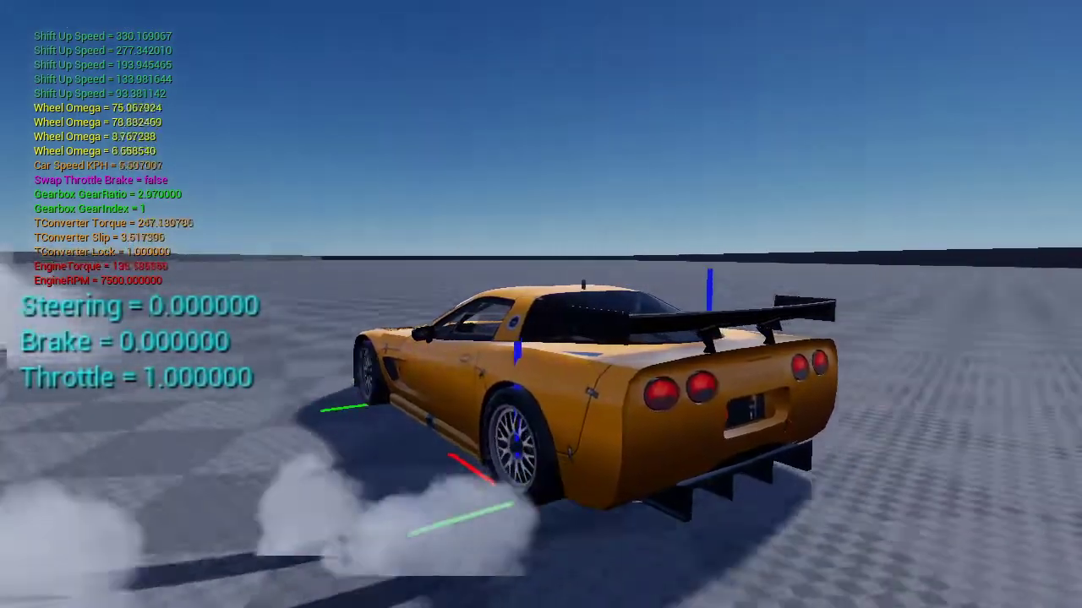
key("a")
key("d")
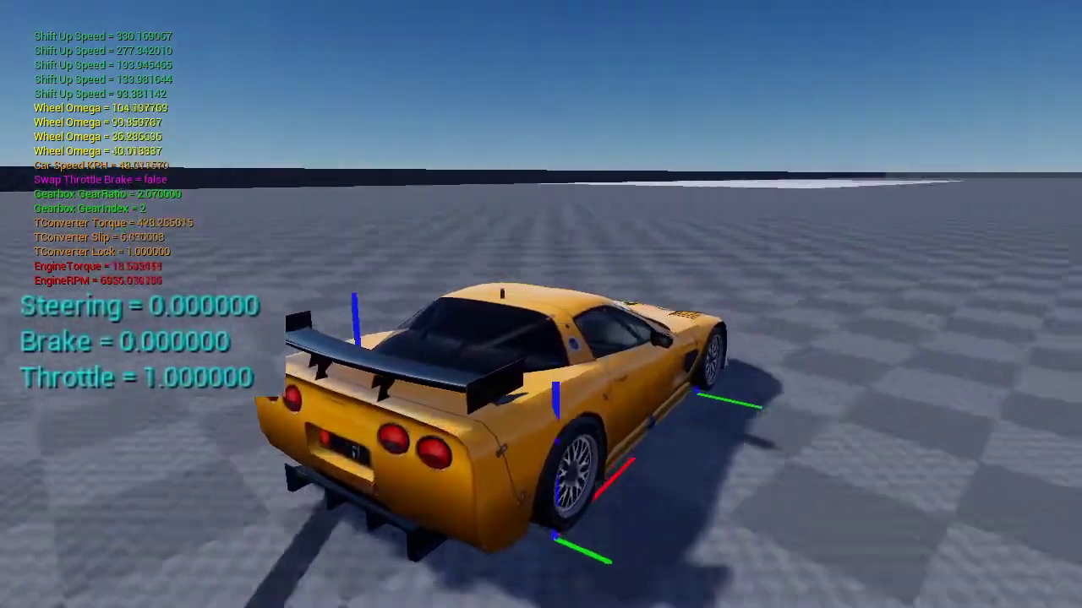
key("w")
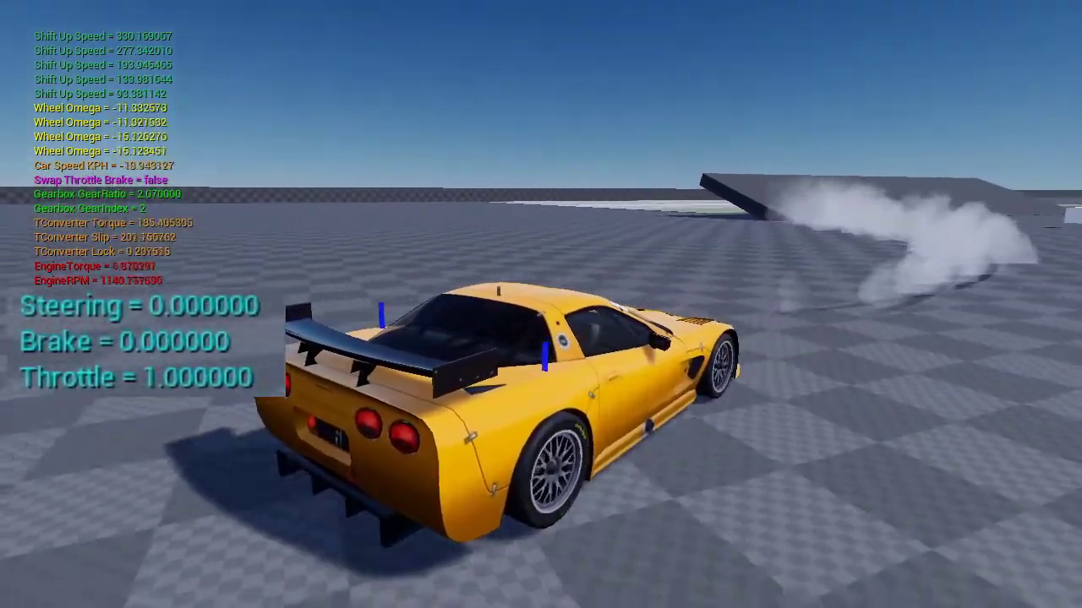
key("a")
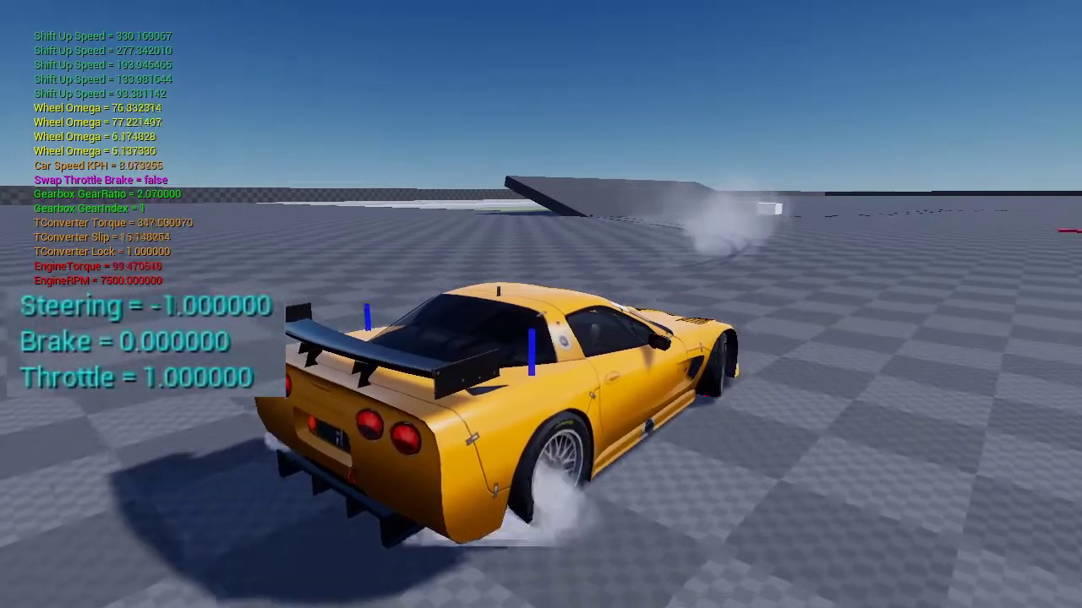
key("d")
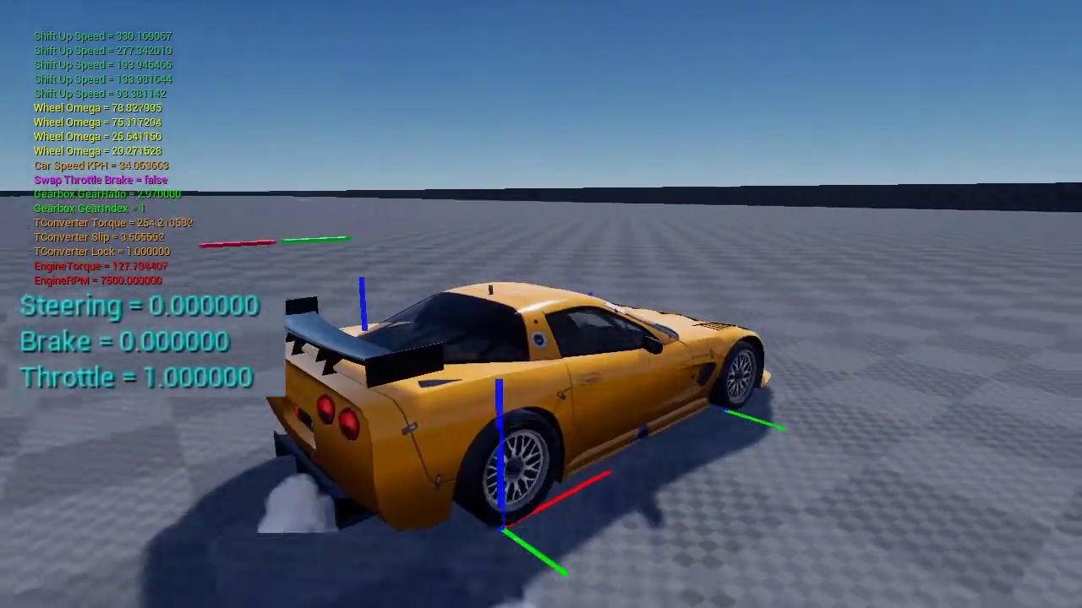
key("w")
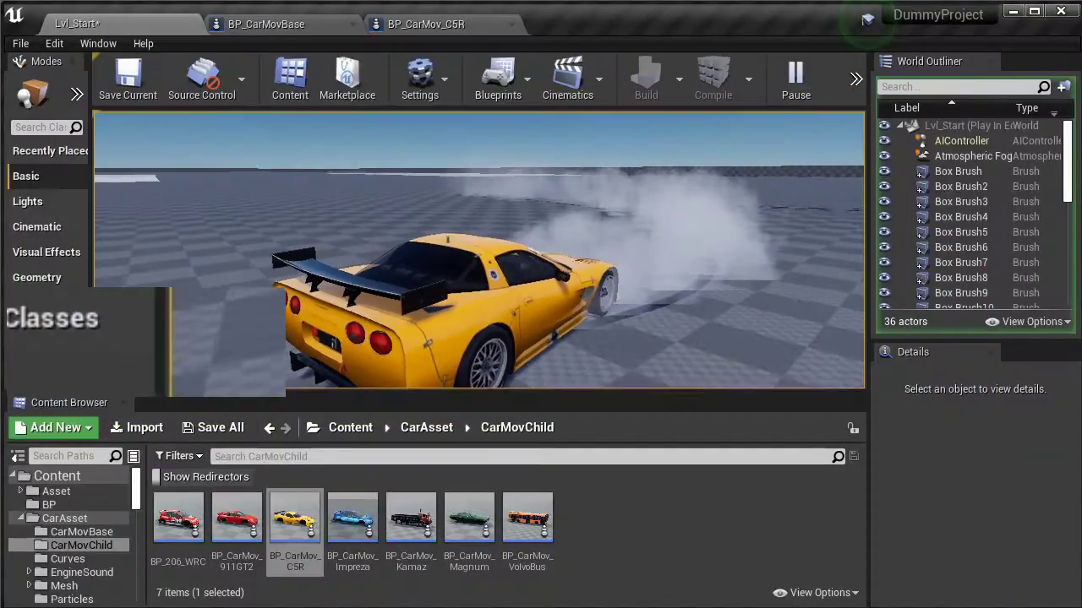
key("Escape")
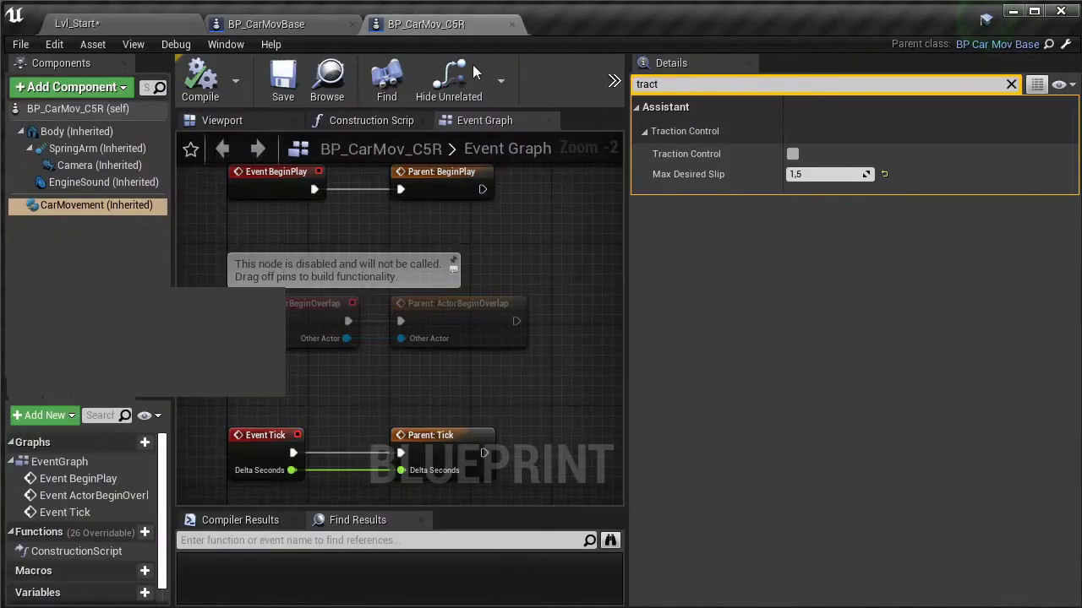
Step: Enable Traction Control on the C5R's CarMovement component, set Max Desired Slip to 1.0 and save the blueprint
left_click(792, 155)
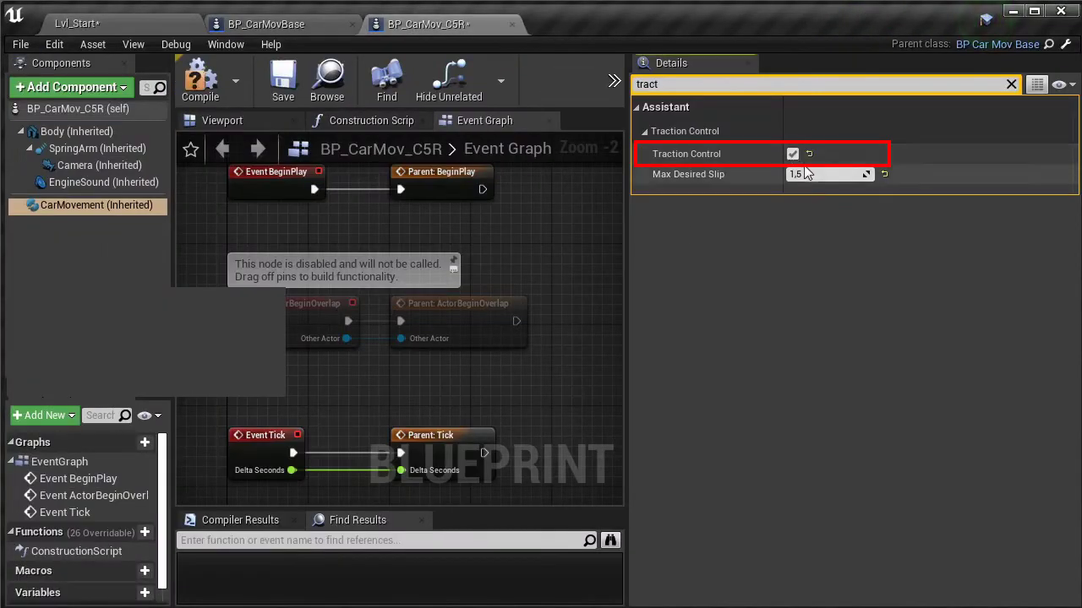
key("Return")
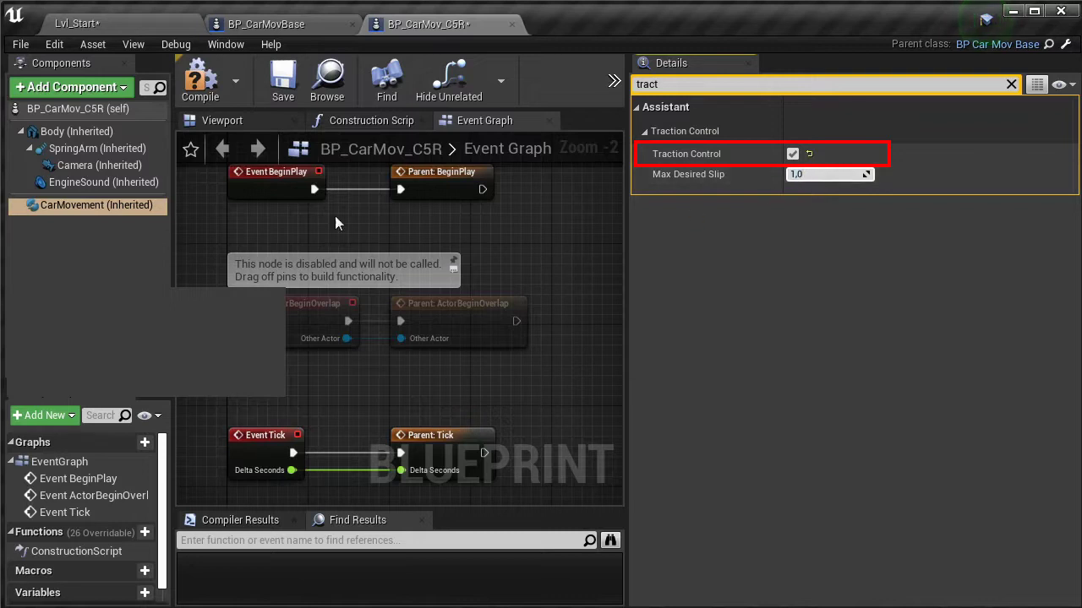
left_click(282, 82)
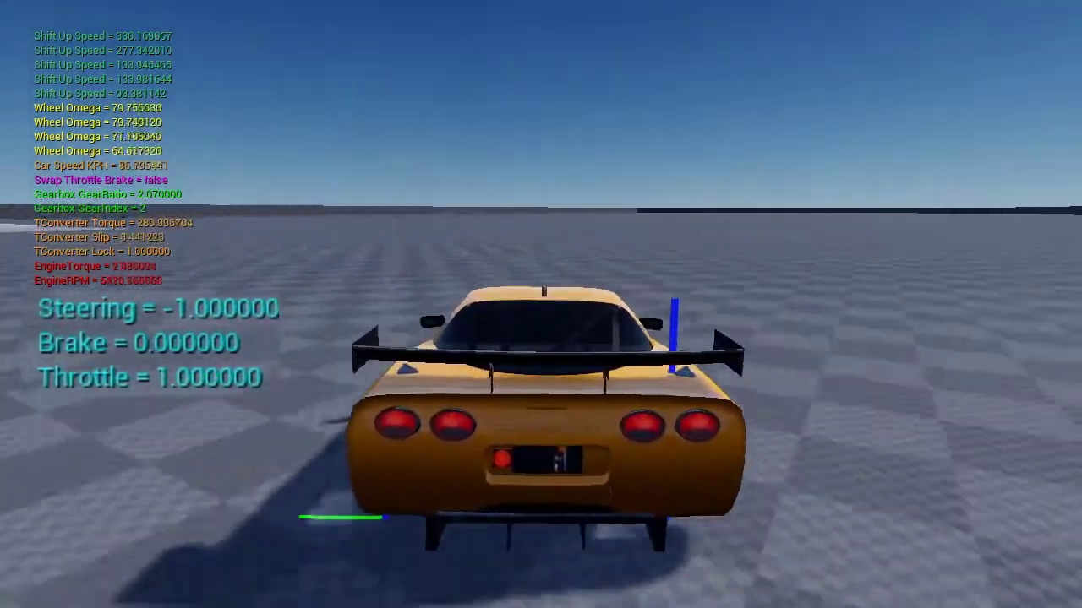
Step: Test-drive the C5R with traction control on, alternating hard steering at full throttle, and stop playing
key("d")
key("a")
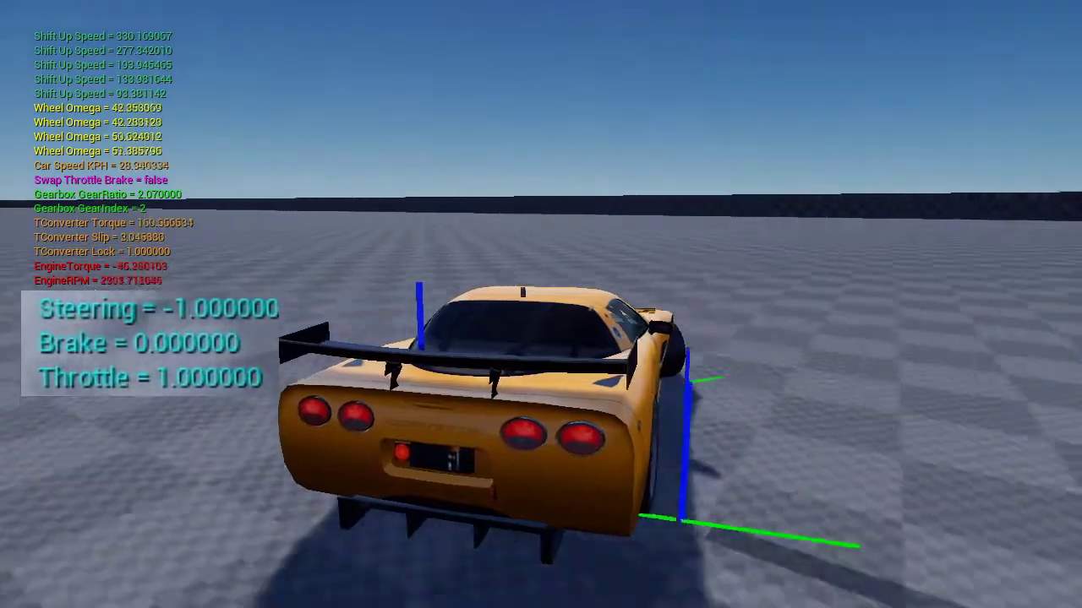
key("d")
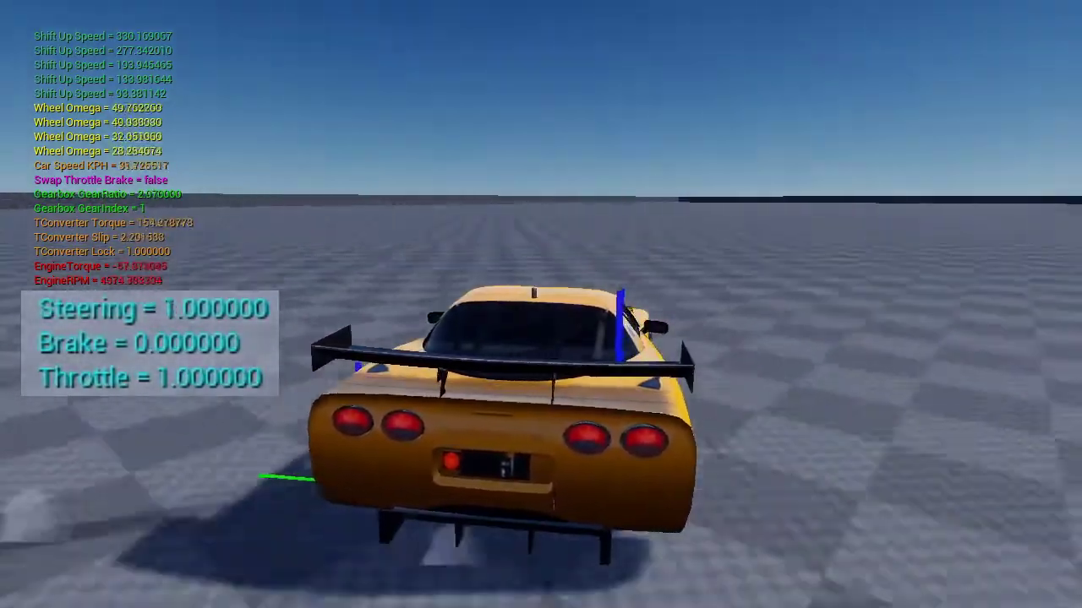
key("a")
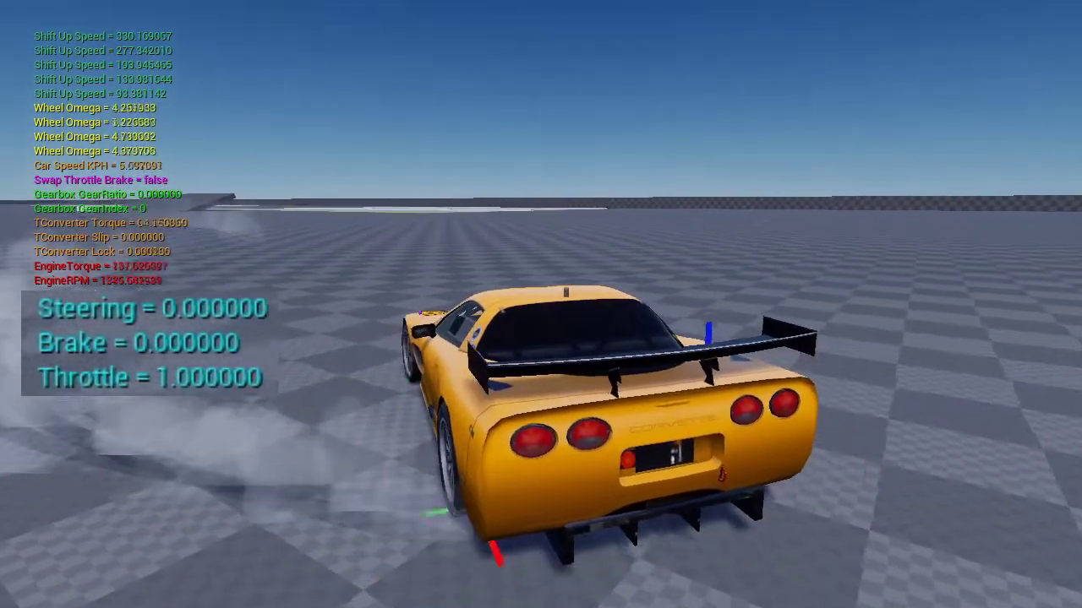
key("a")
key("d")
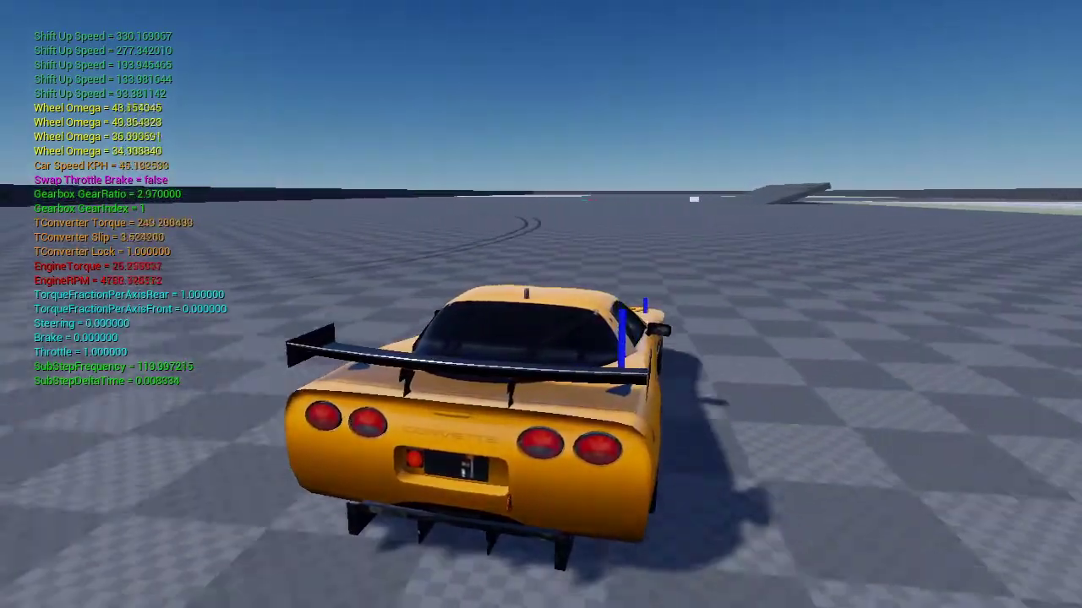
key("Escape")
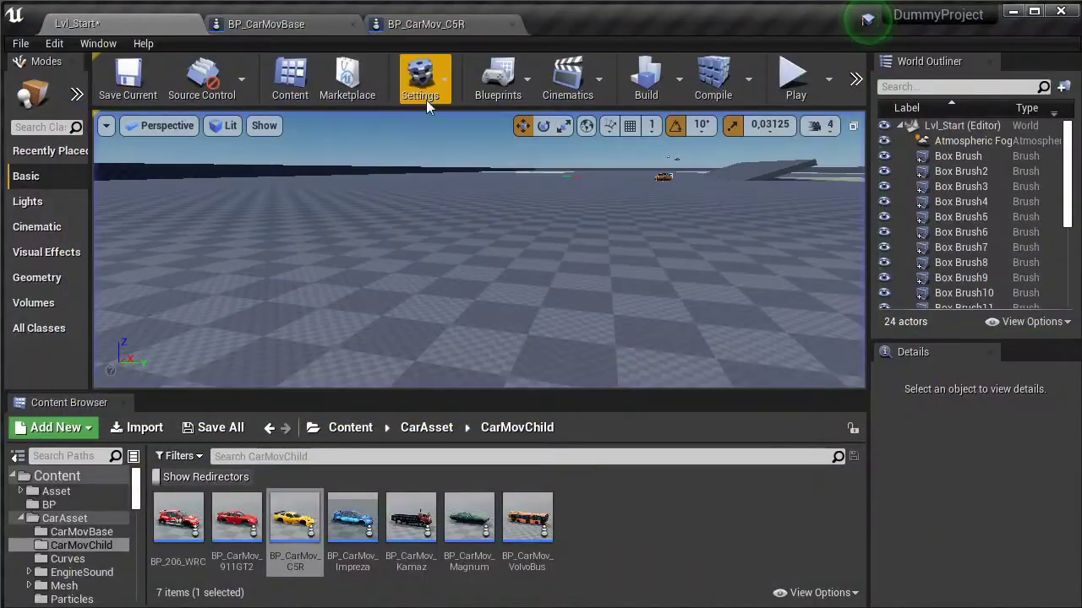
Step: Test-drive the C5R full screen again, alternating hard steering both ways at full throttle and braking hard in between
left_click(439, 28)
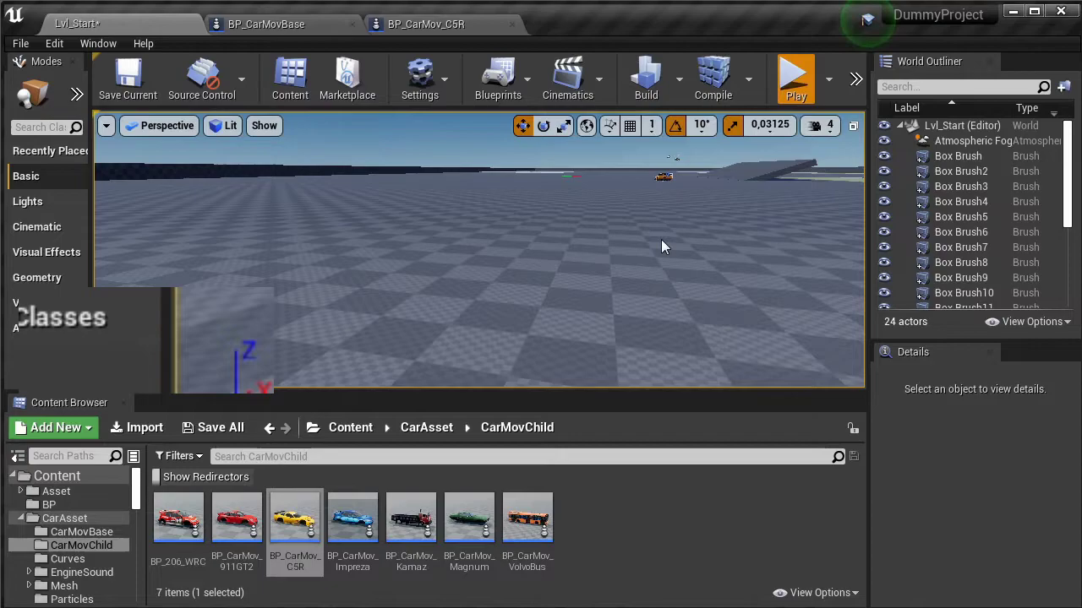
key("alt+p")
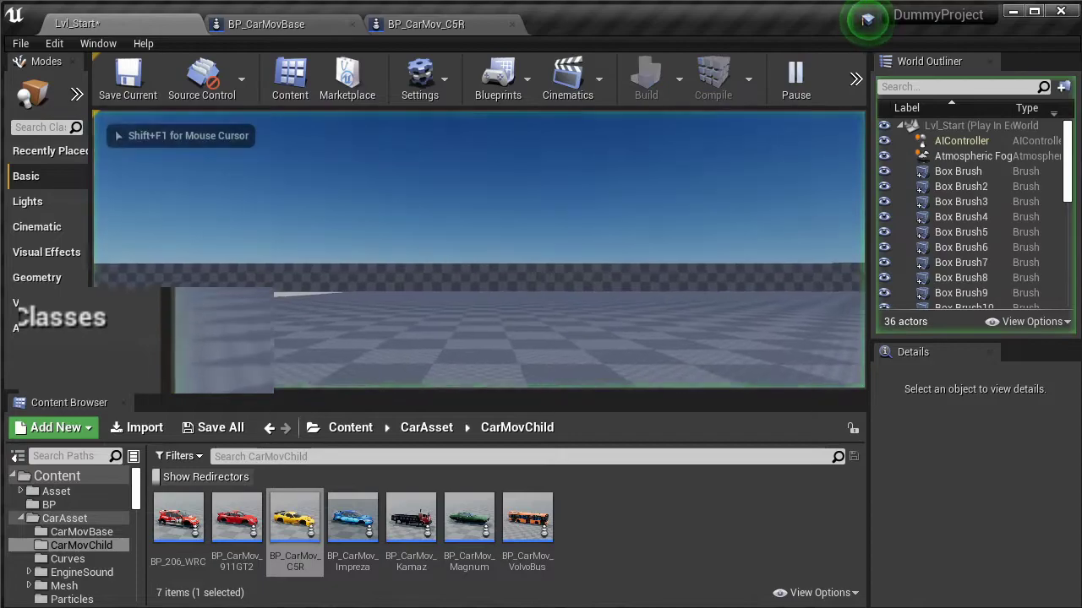
key("F11")
key("w")
key("a")
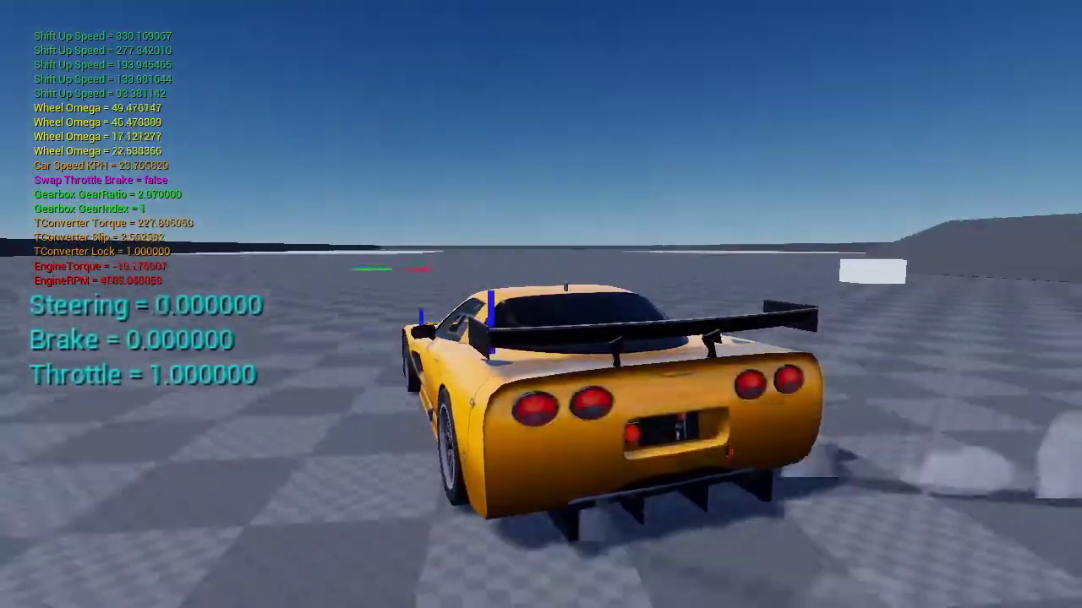
key("a")
key("d")
key("a")
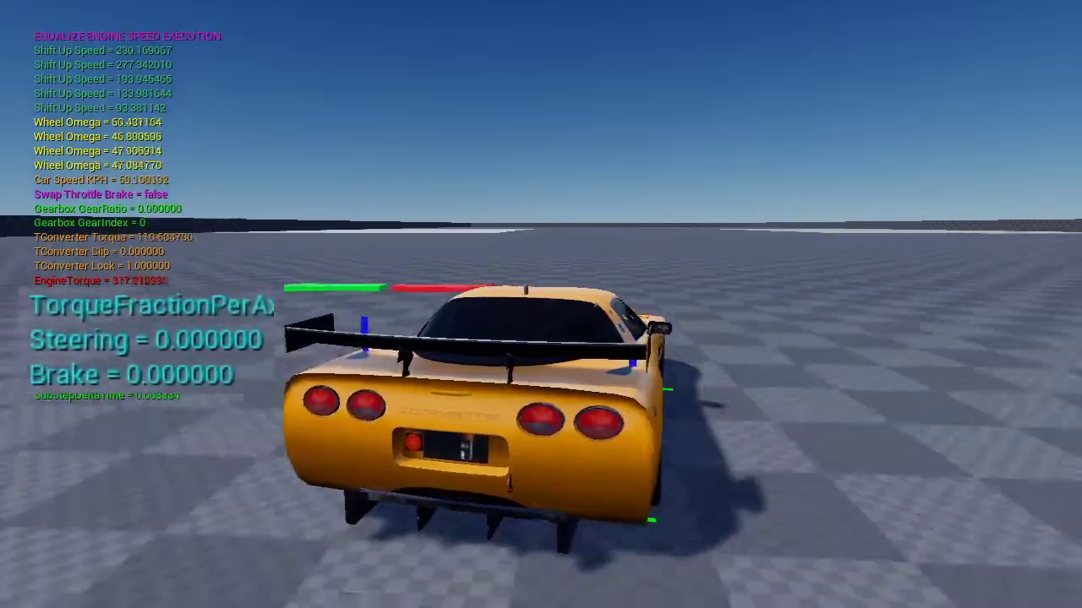
key("d")
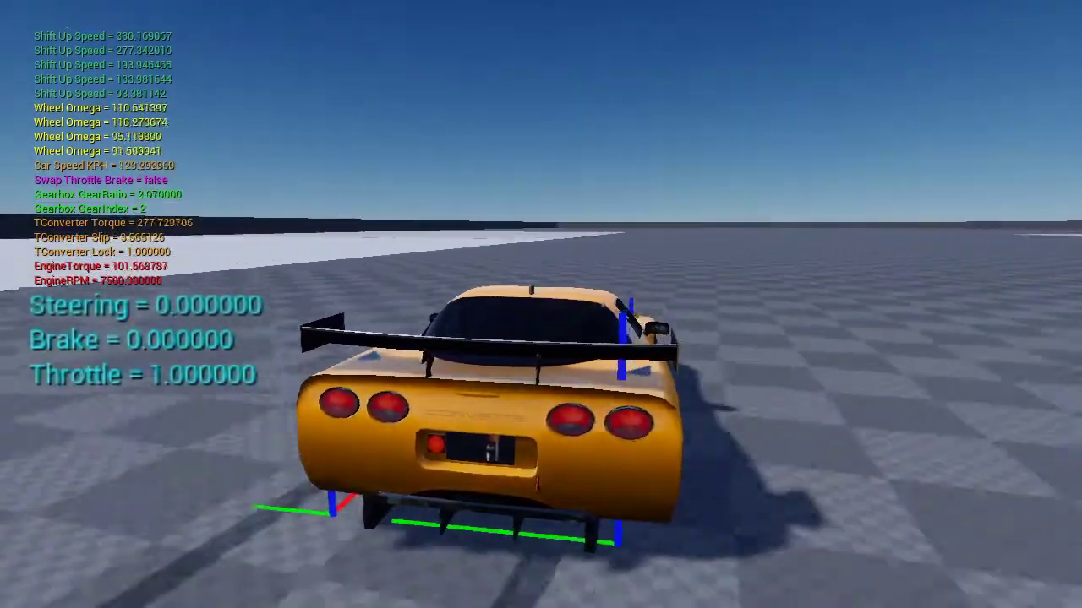
key("d")
key("a")
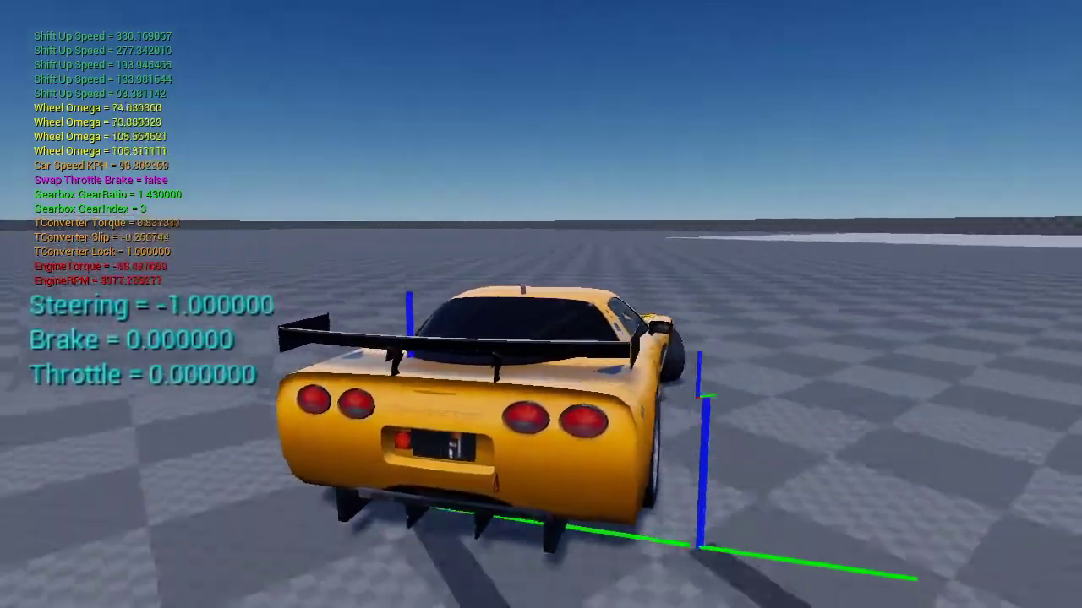
key("d")
key("w")
key("d")
key("s")
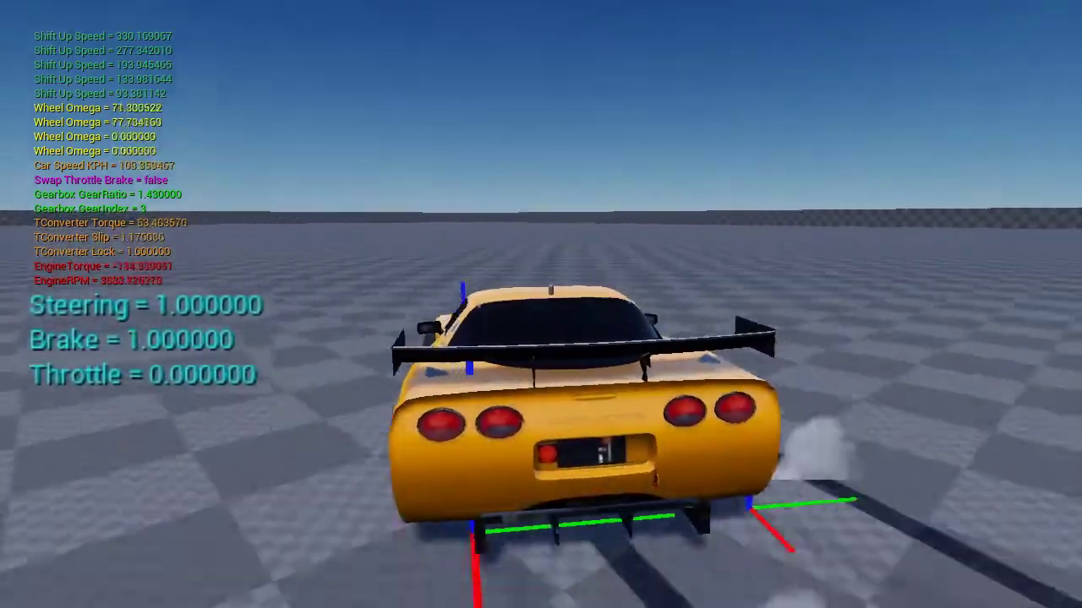
key("w")
key("d")
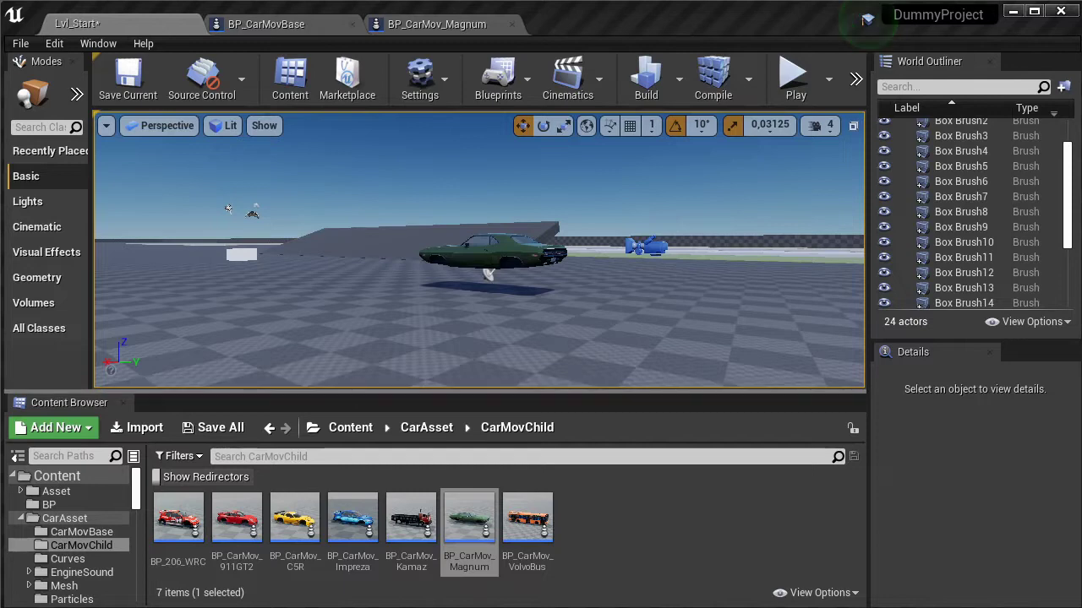
Step: Test-drive the green BP_CarMov_Magnum full screen, accelerating with full steering both ways and braking, and stop playing
right_click_drag(425, 245, 483, 246)
left_click(424, 244)
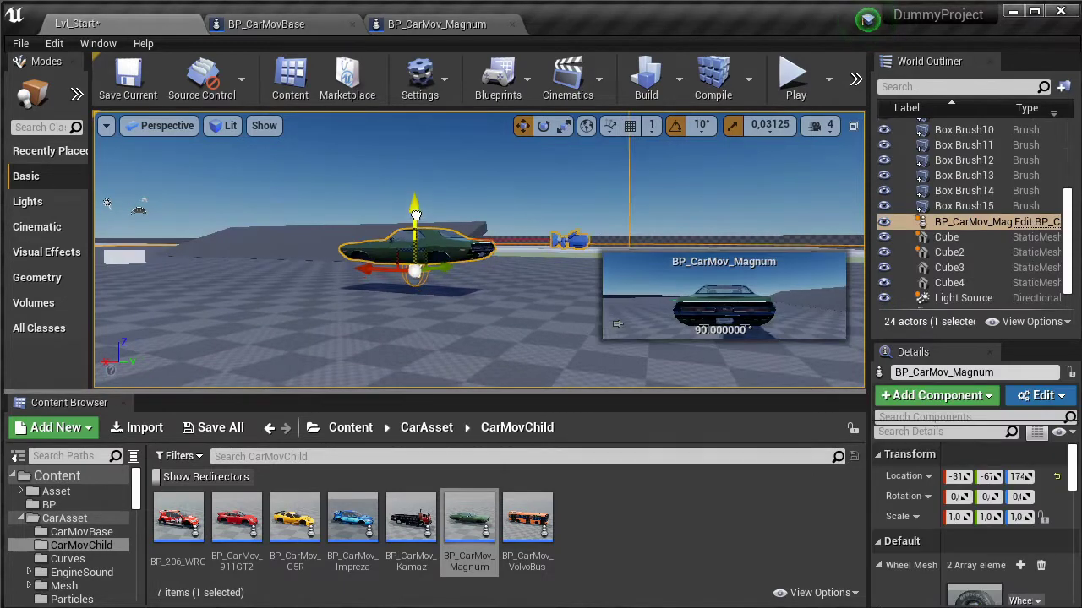
left_click(520, 243)
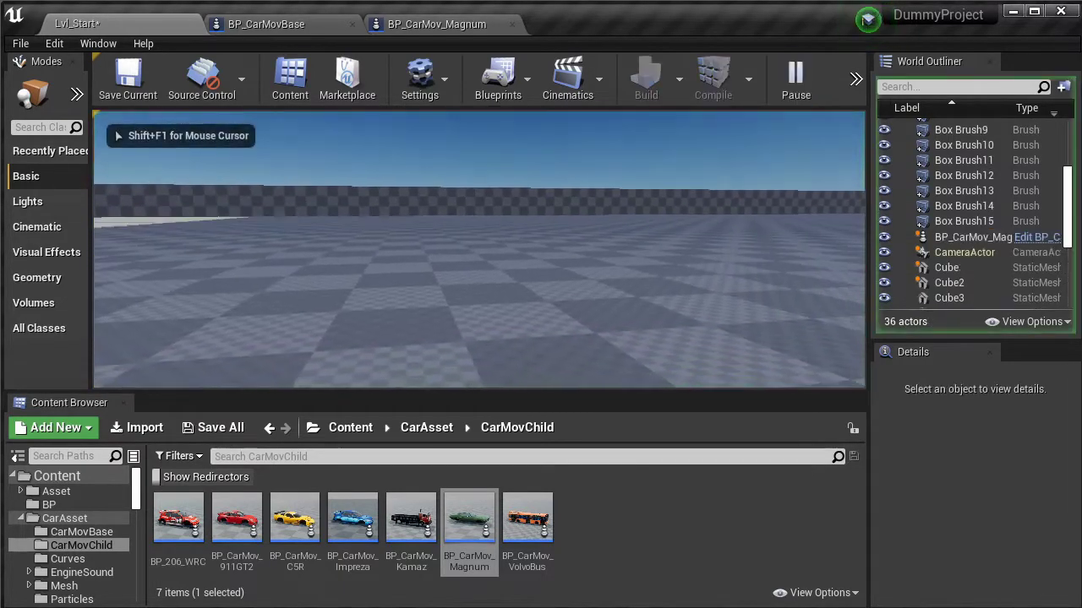
key("F11")
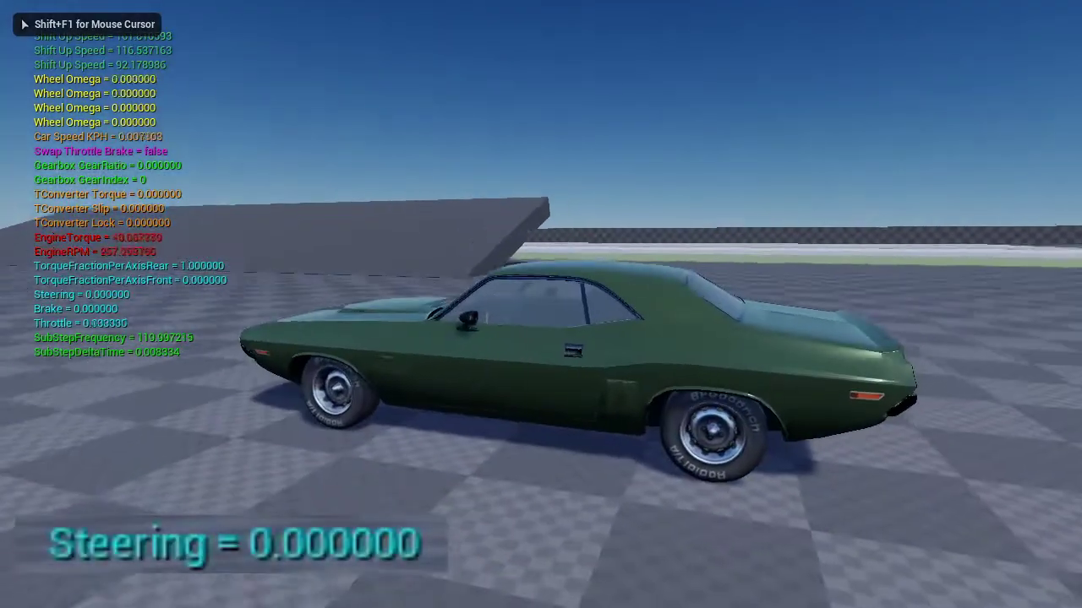
key("w")
key("a")
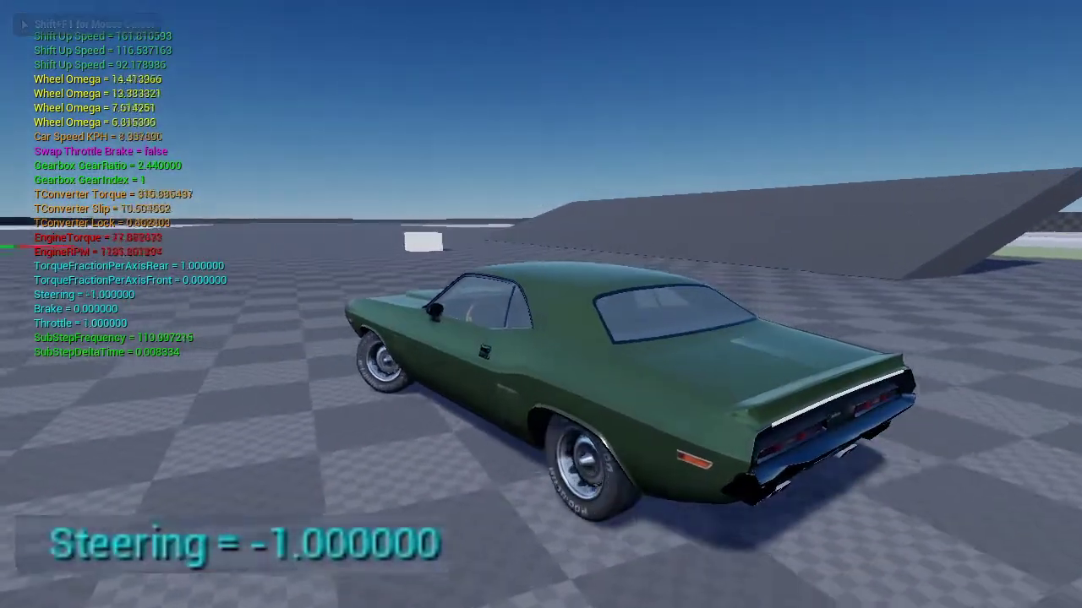
key("d")
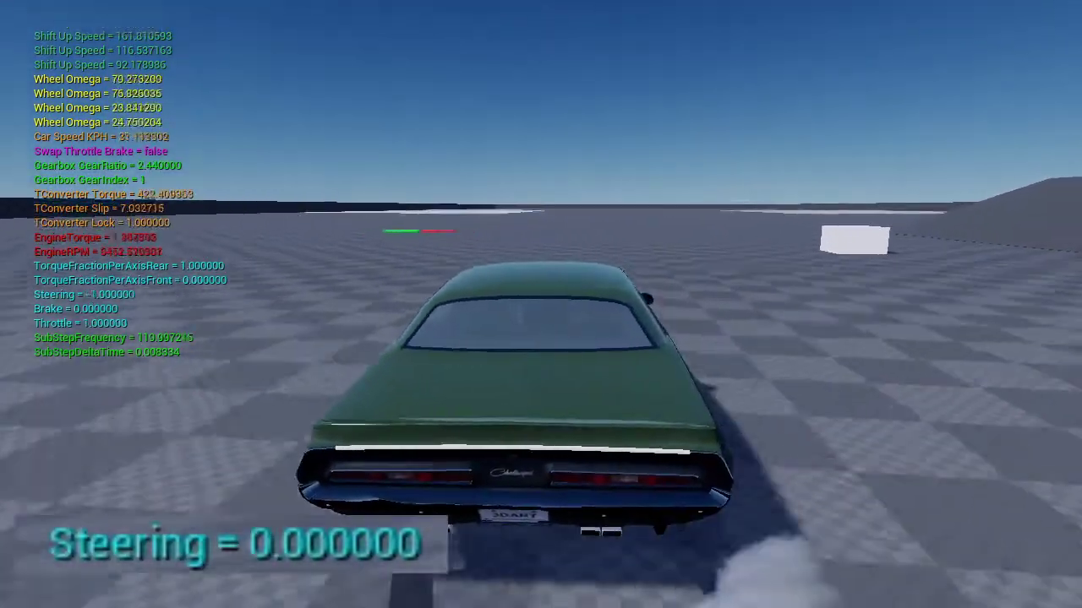
key("a")
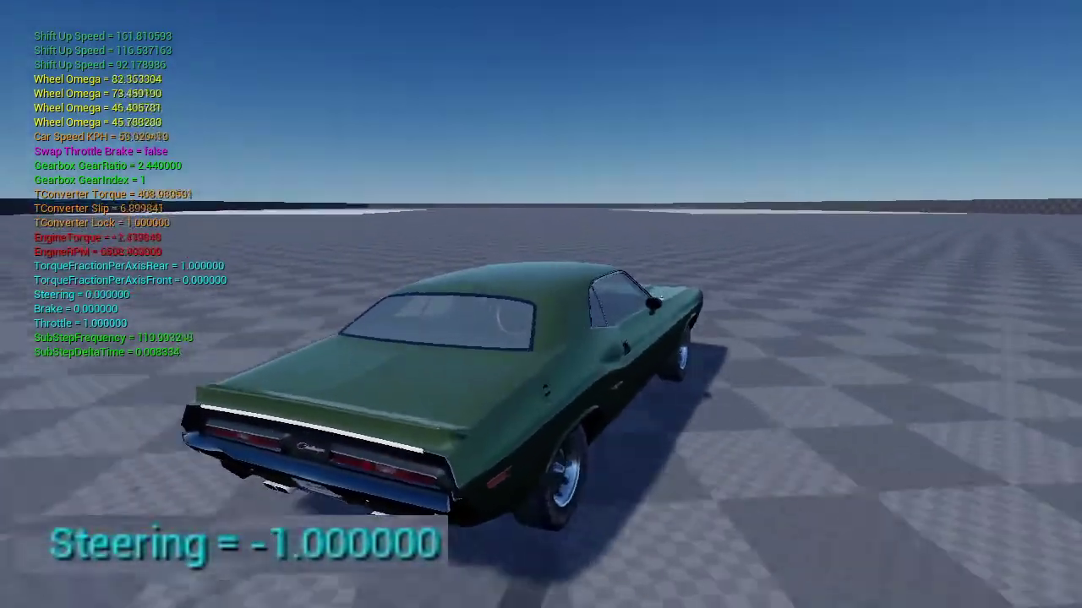
key("d")
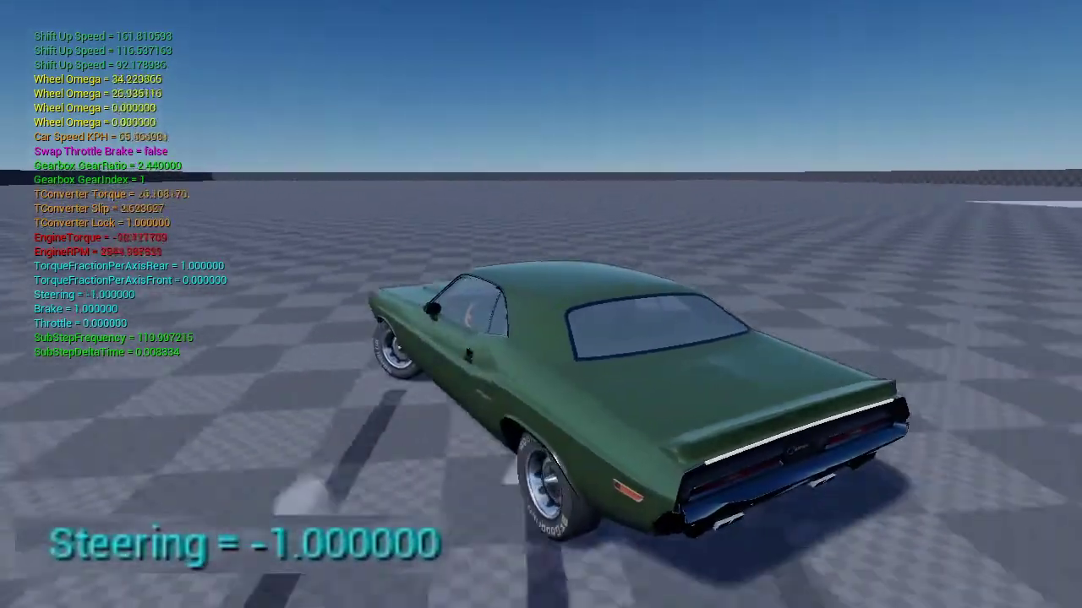
key("a")
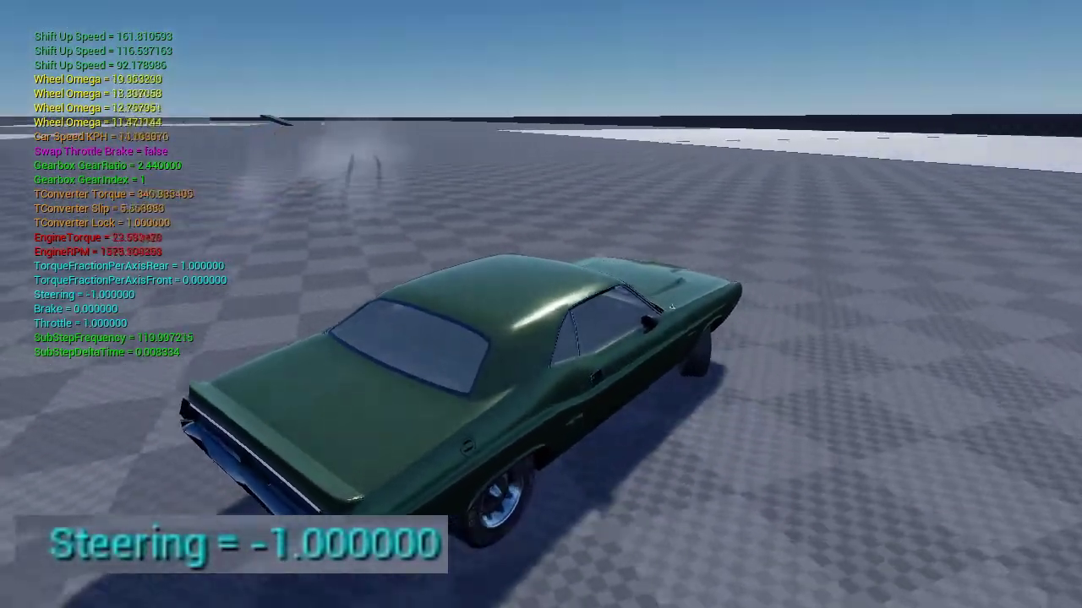
key("d")
key("s")
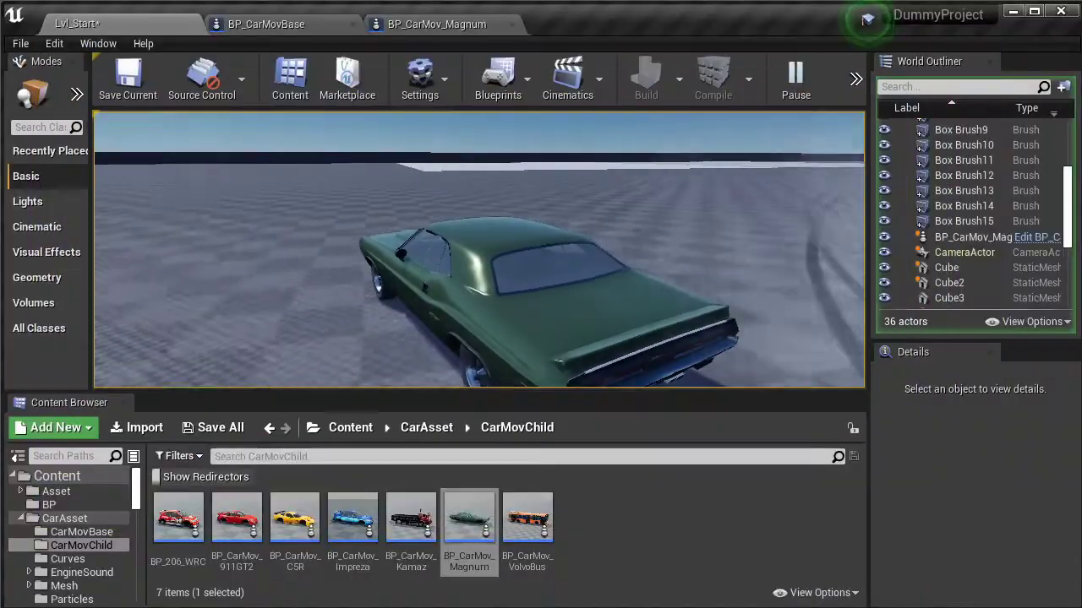
key("Escape")
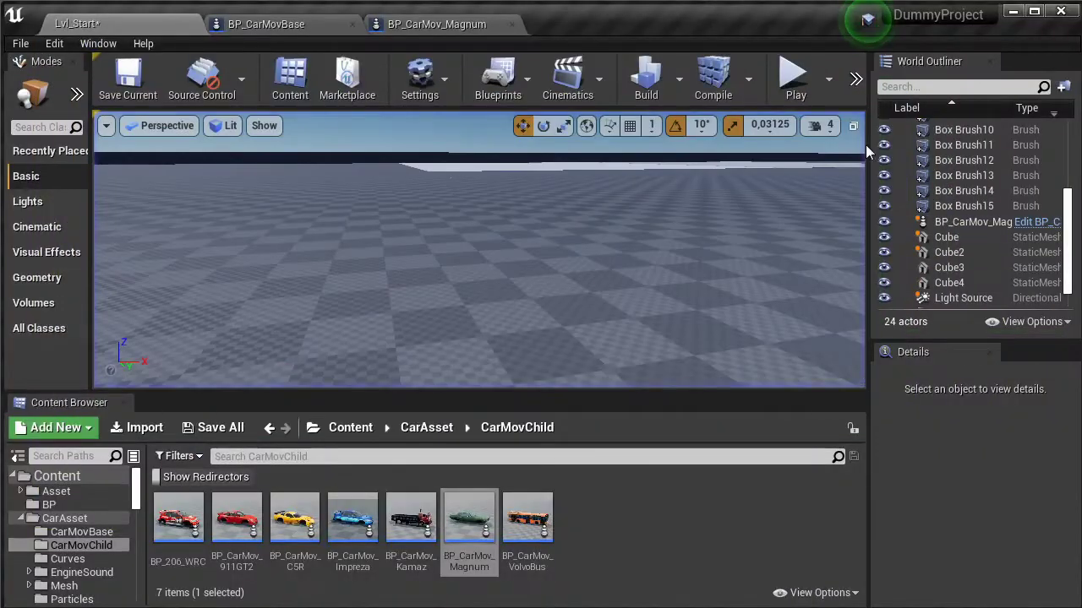
Step: Filter the CarMovement details of BP_CarMov_Magnum for "steer" and set Steering Angle Max to 50
left_click(440, 23)
left_click_drag(618, 84, 544, 86)
key("BackSpace")
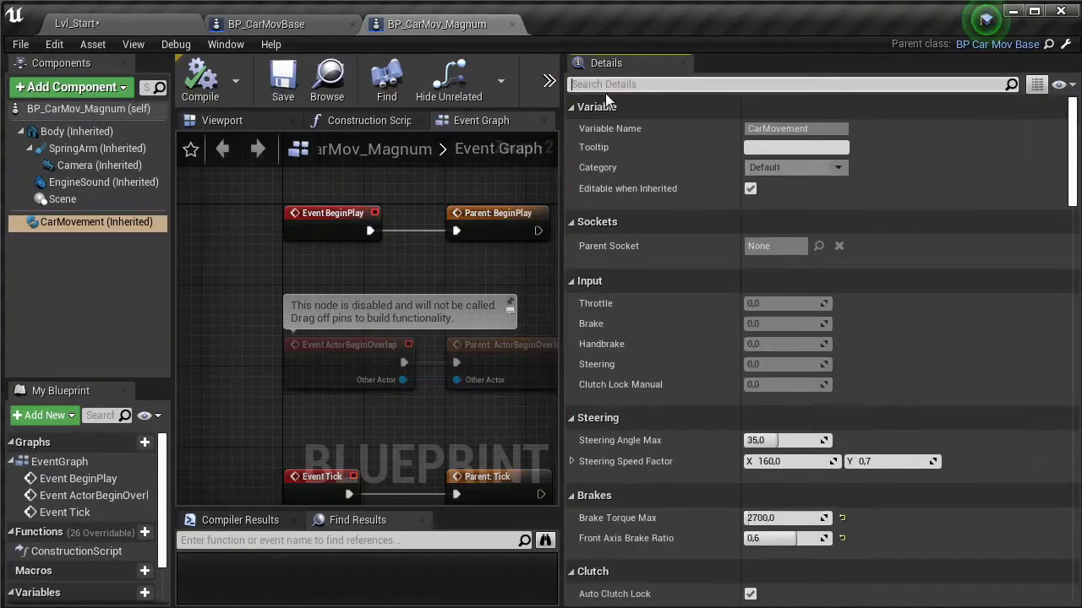
type("tract")
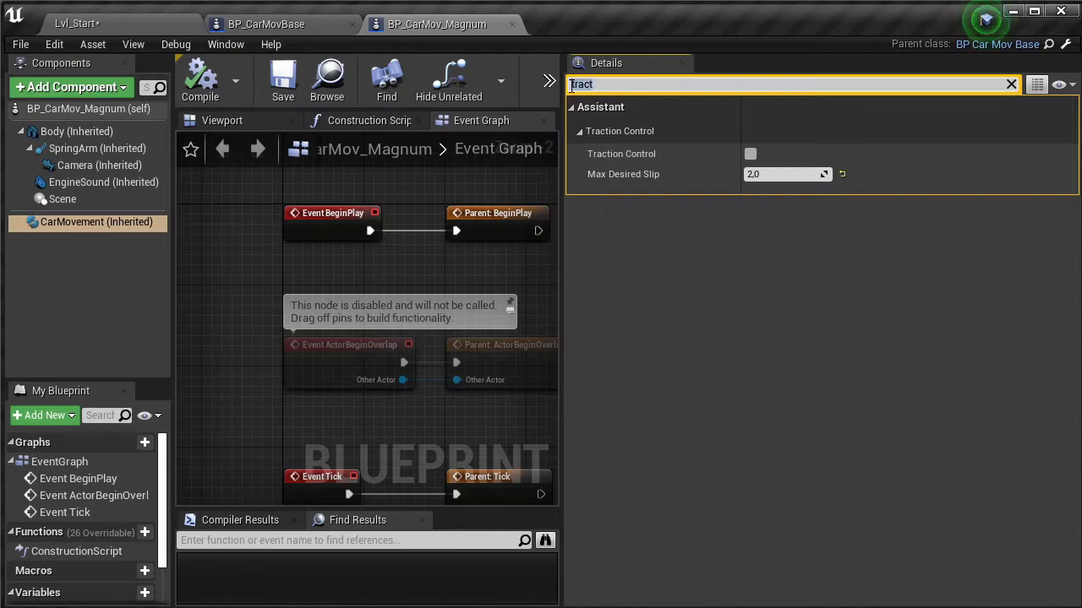
type("srt")
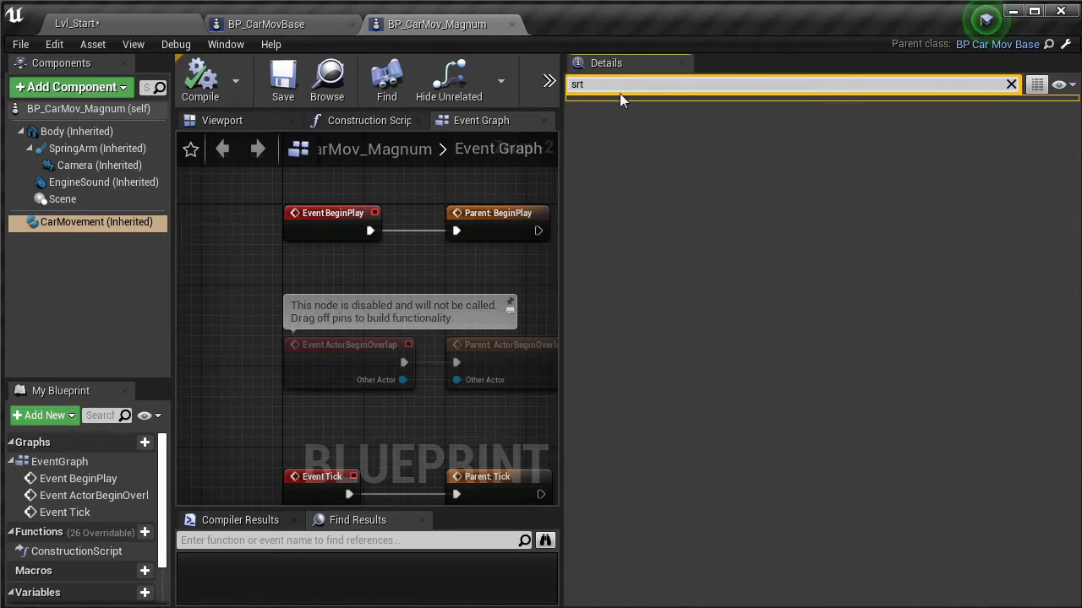
key("BackSpace")
key("BackSpace")
type("teer")
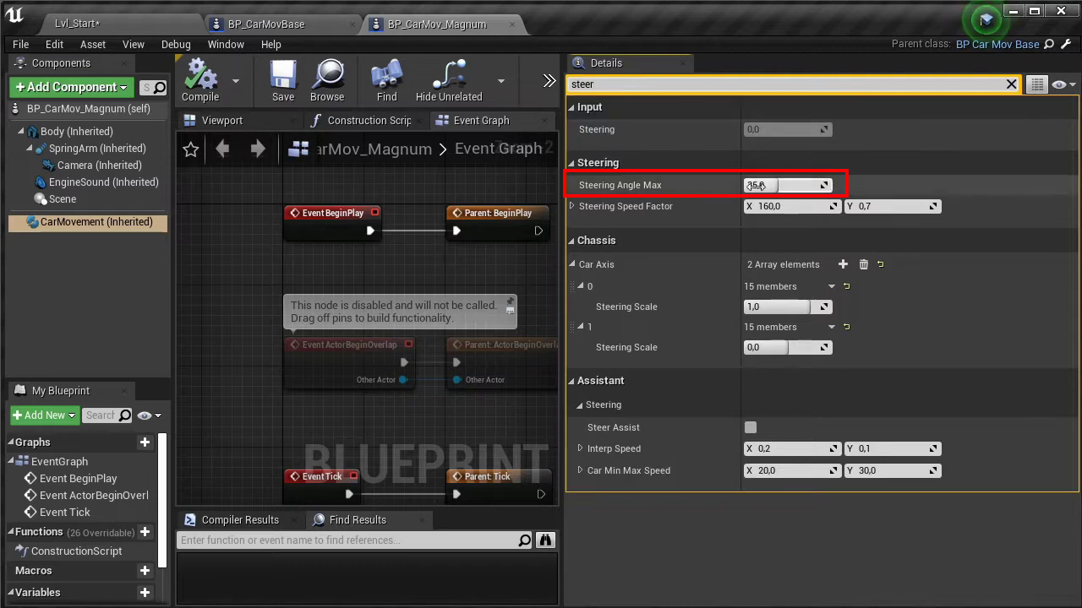
left_click(779, 185)
type("50")
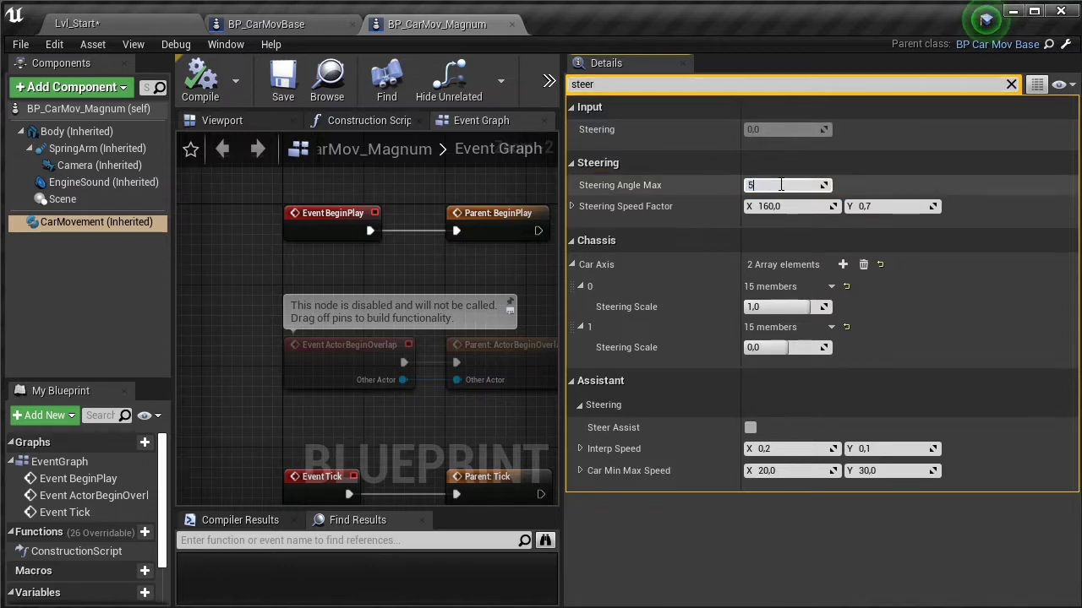
key("Return")
Step: Set the Magnum's Steering Speed Factor to X 100 and Y 0.9
left_click(782, 207)
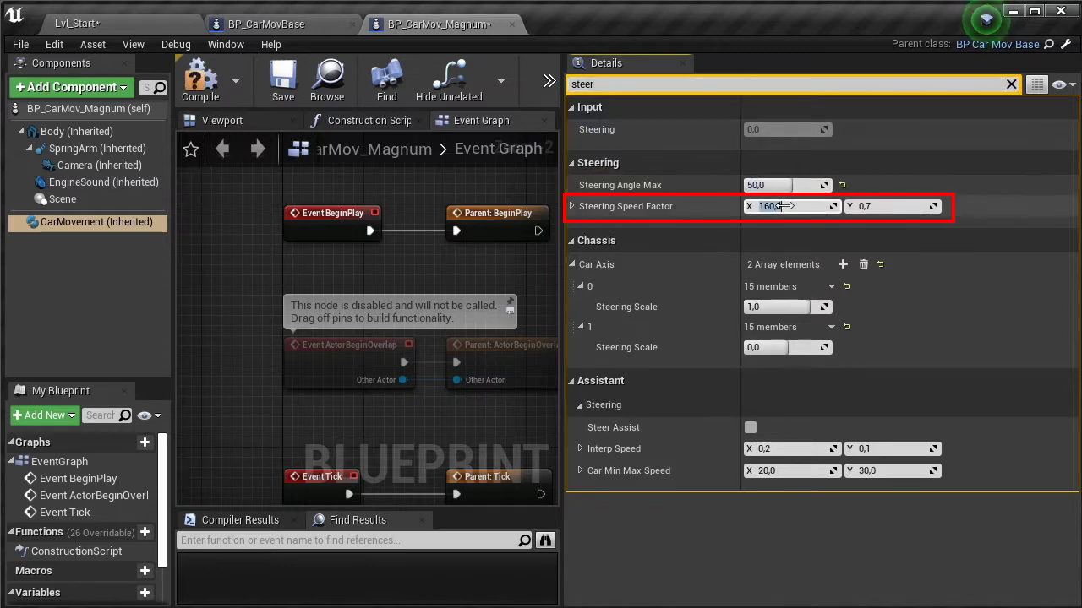
type("100")
left_click(871, 207)
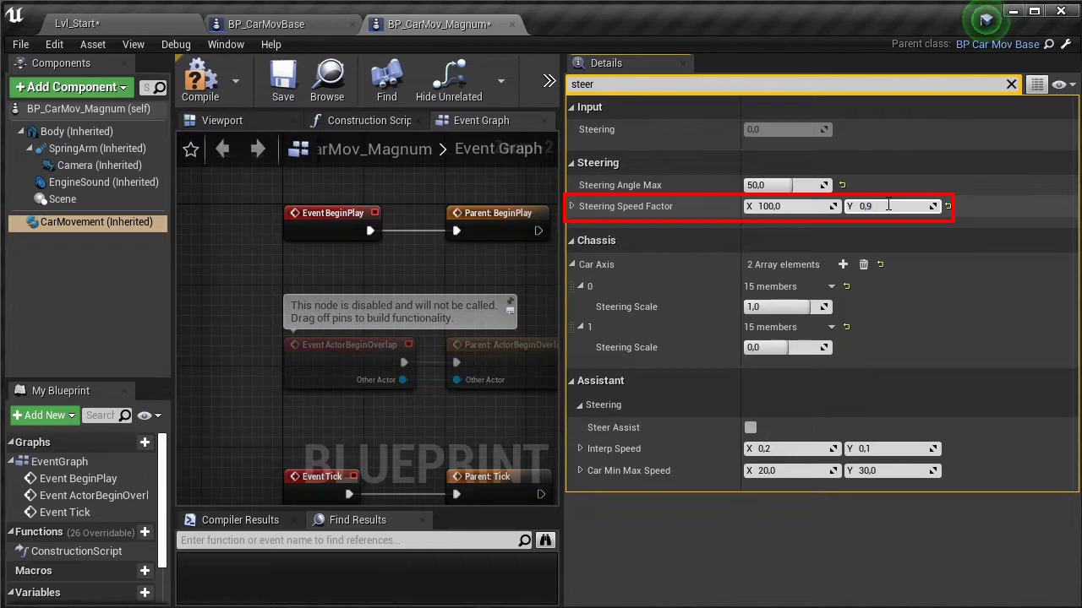
Step: Enable Steer Assist in the Magnum's Assistant settings and set its Interp Speed to X 0.3 and Y 0.3
left_click(600, 381)
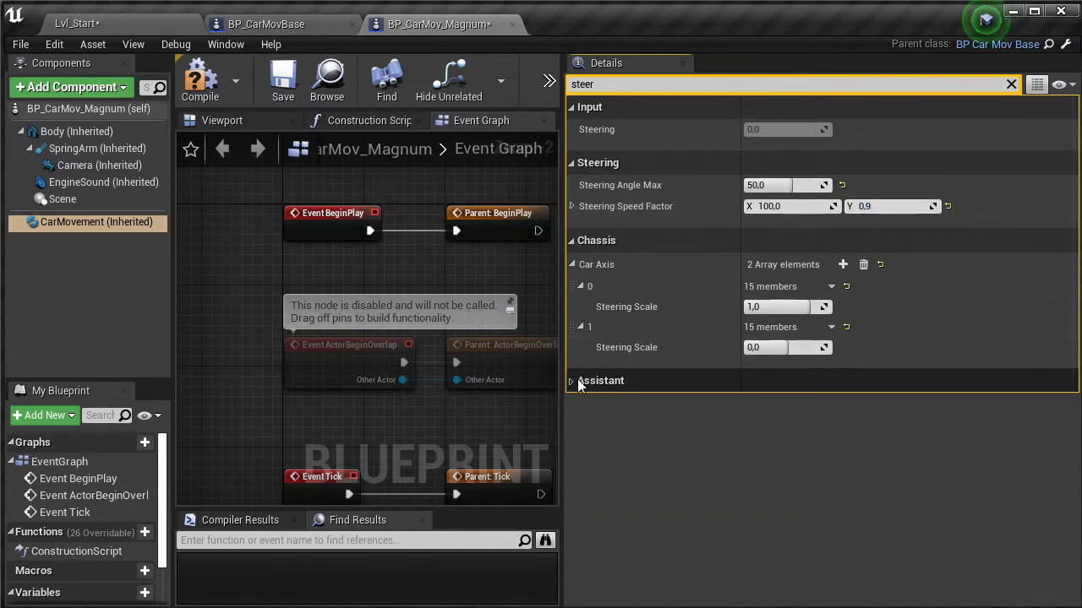
left_click(579, 383)
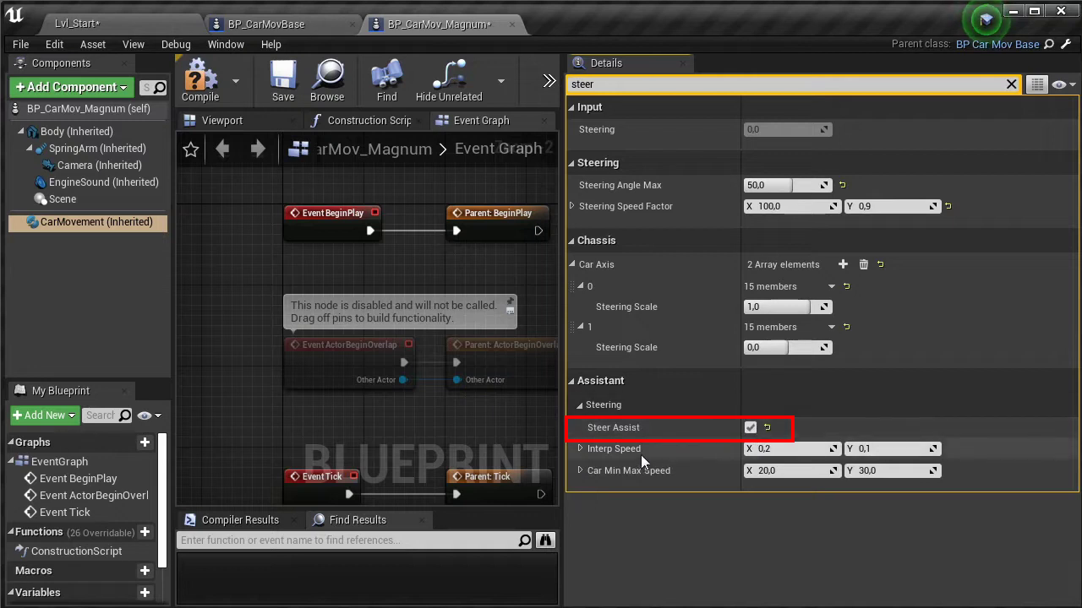
left_click(794, 451)
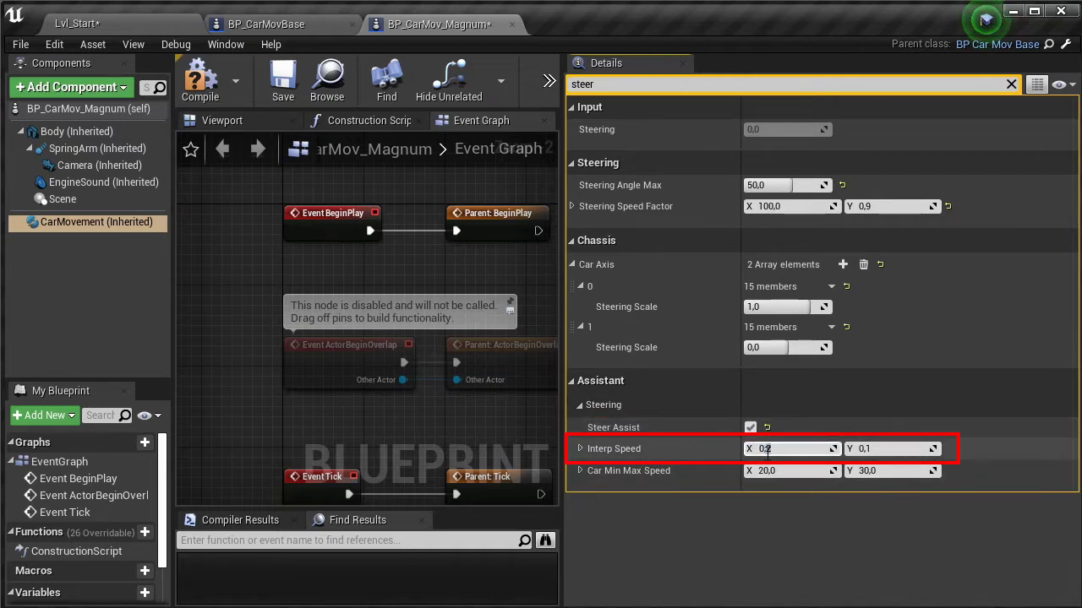
type("0,3")
key("Return")
left_click(856, 449)
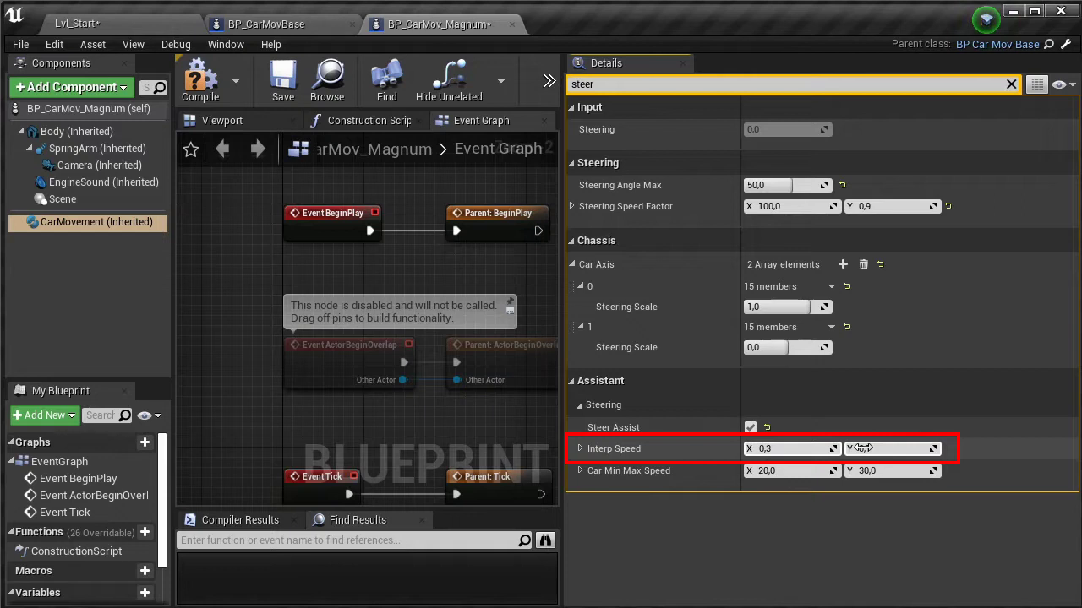
key("Return")
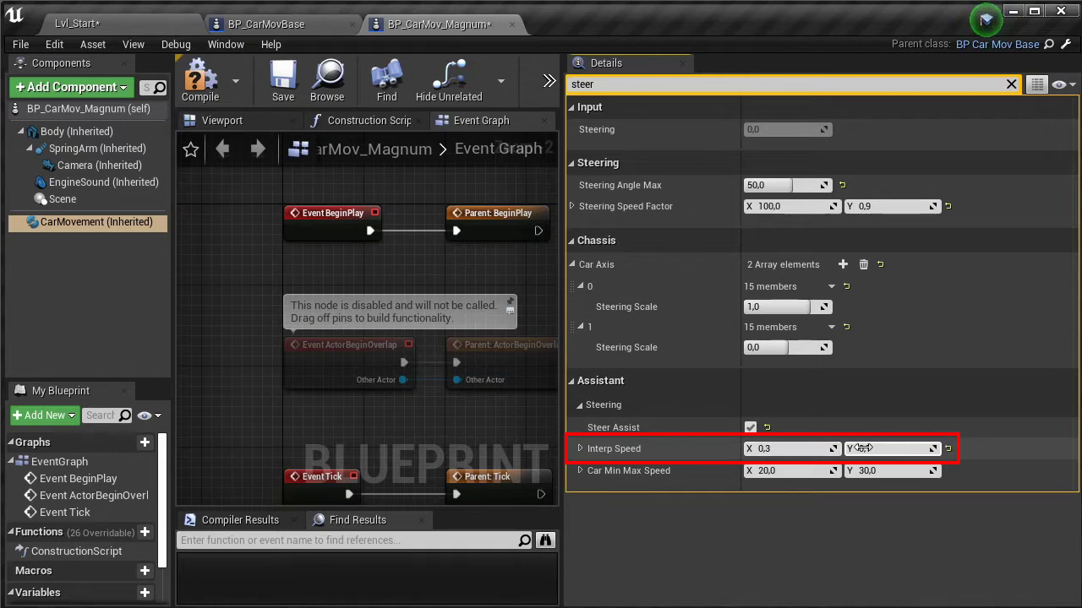
left_click(863, 448)
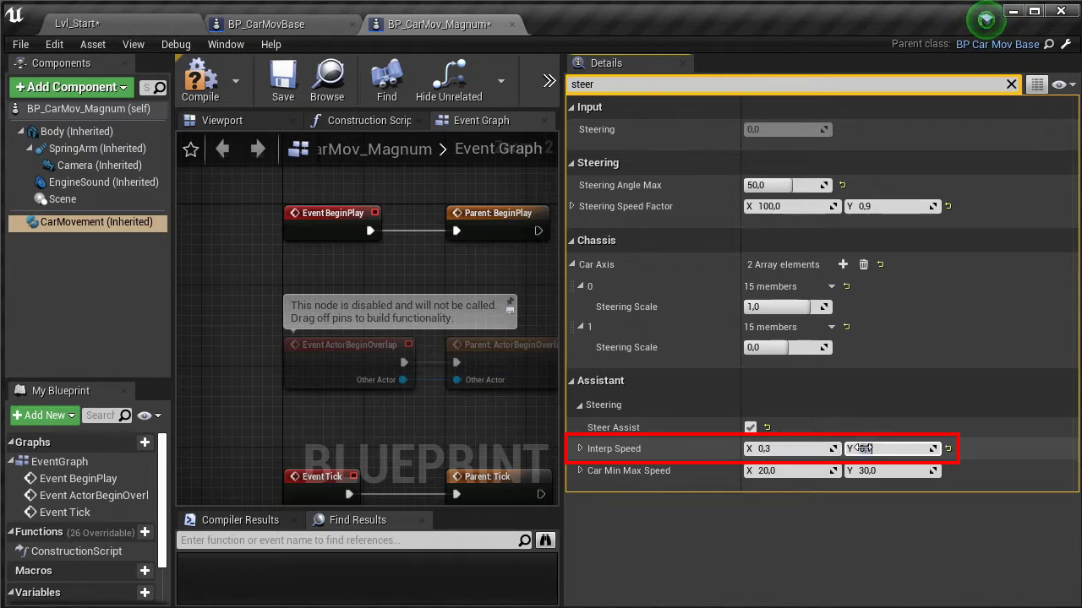
left_click(862, 449)
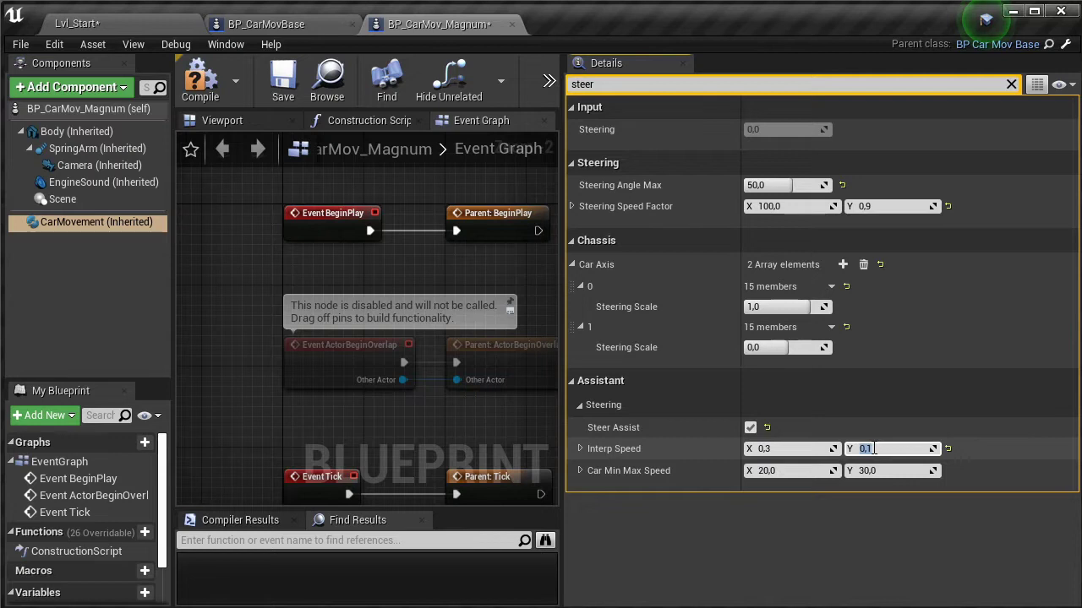
type("0,3")
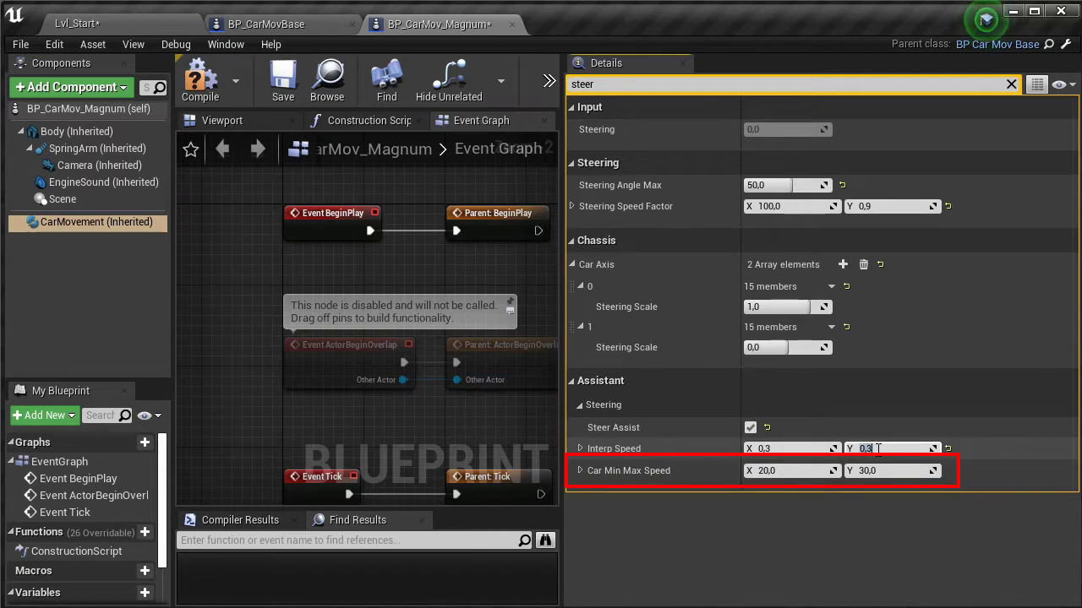
key("Return")
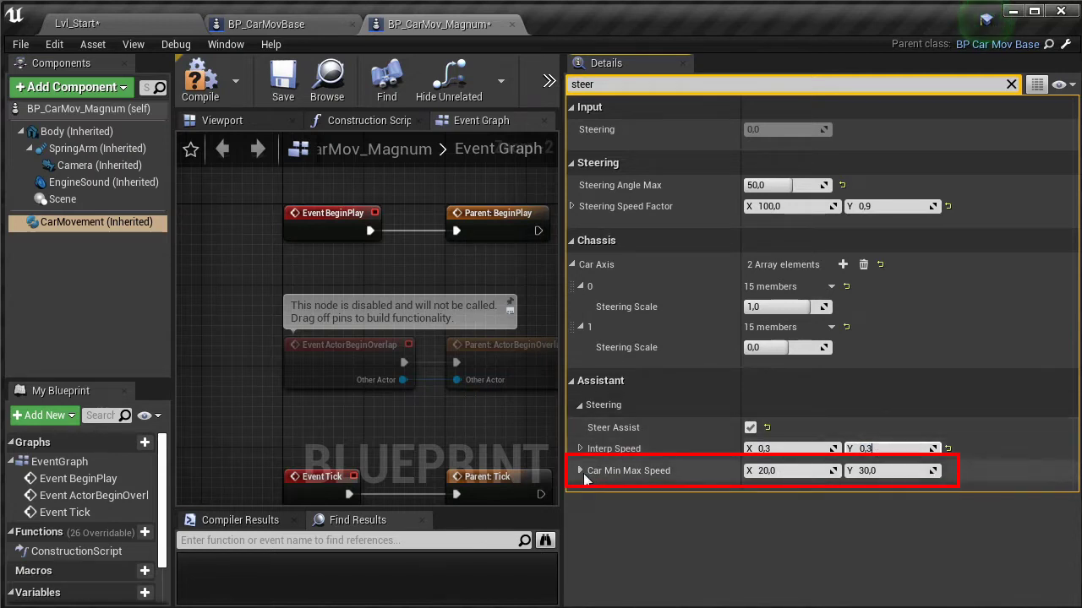
Step: Set the Magnum's Steer Assist Car Min Max Speed to X 5 and Y 15, and compile the blueprint
left_click(788, 471)
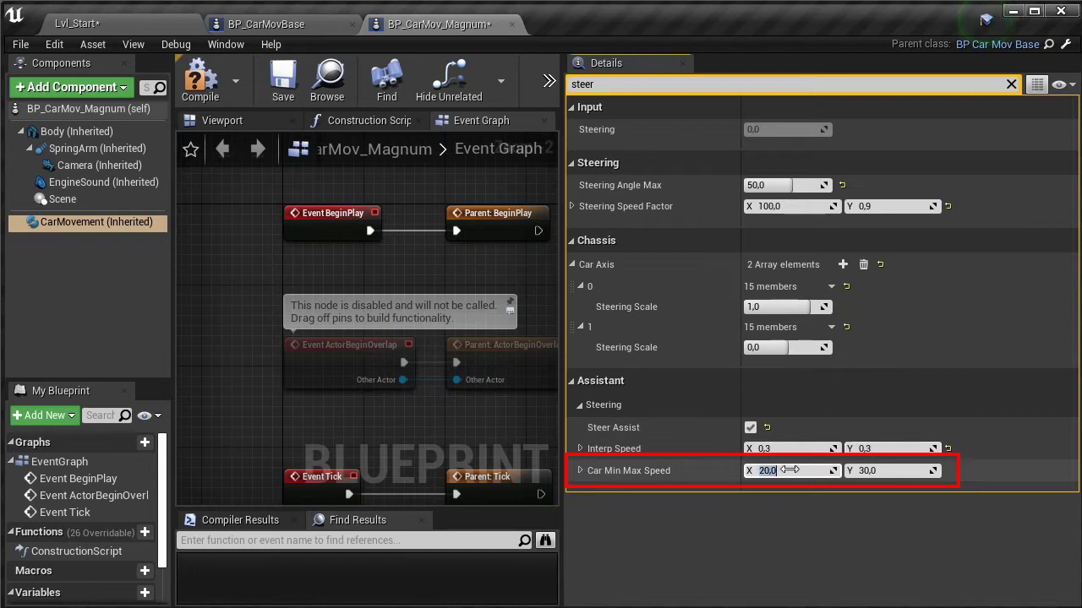
type("5")
left_click(862, 470)
type("15")
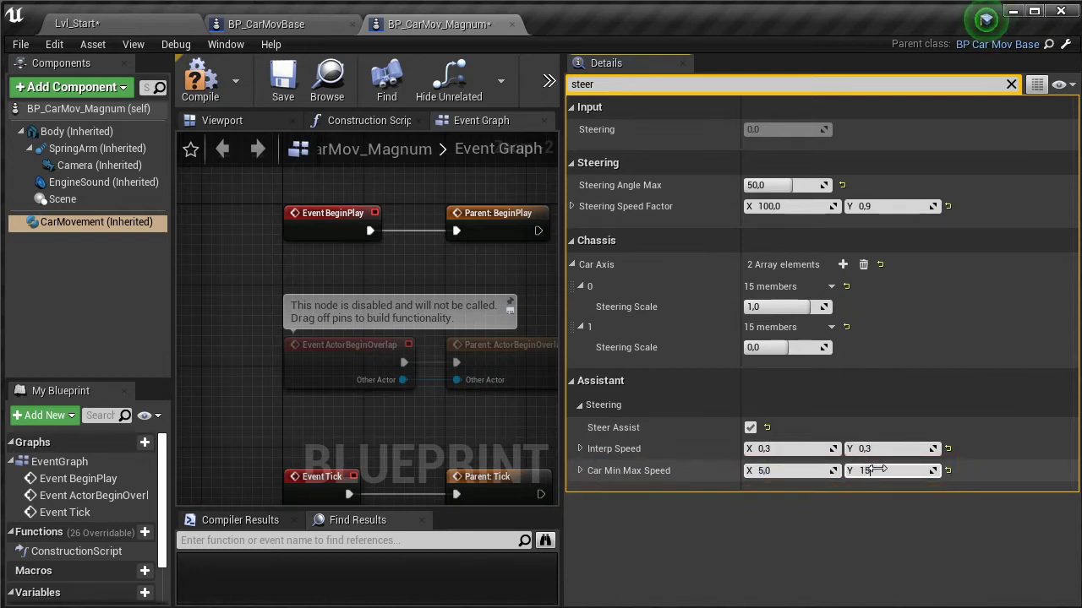
key("Return")
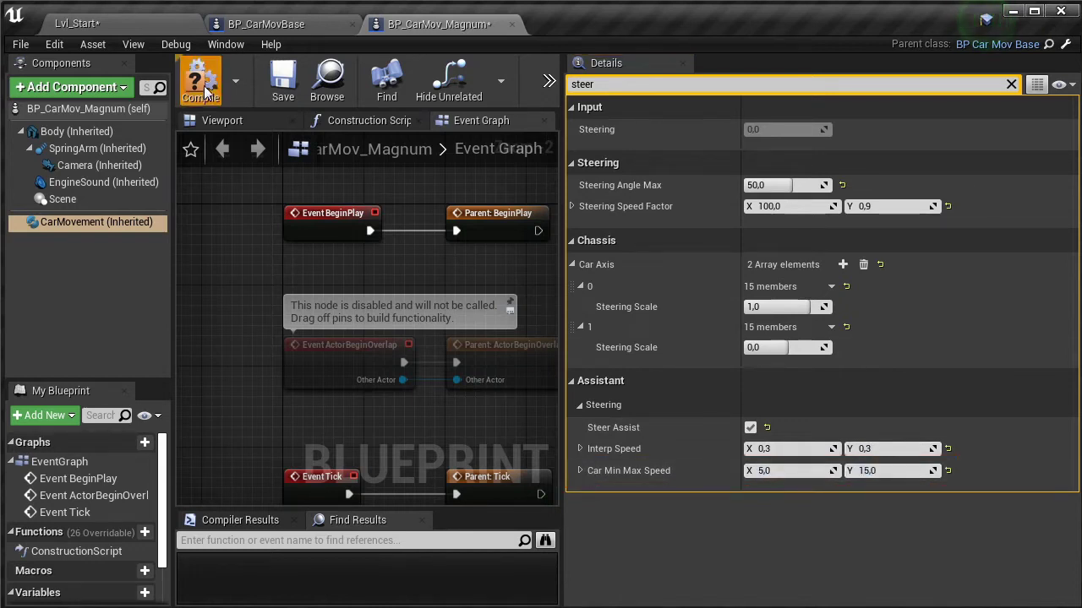
left_click(205, 88)
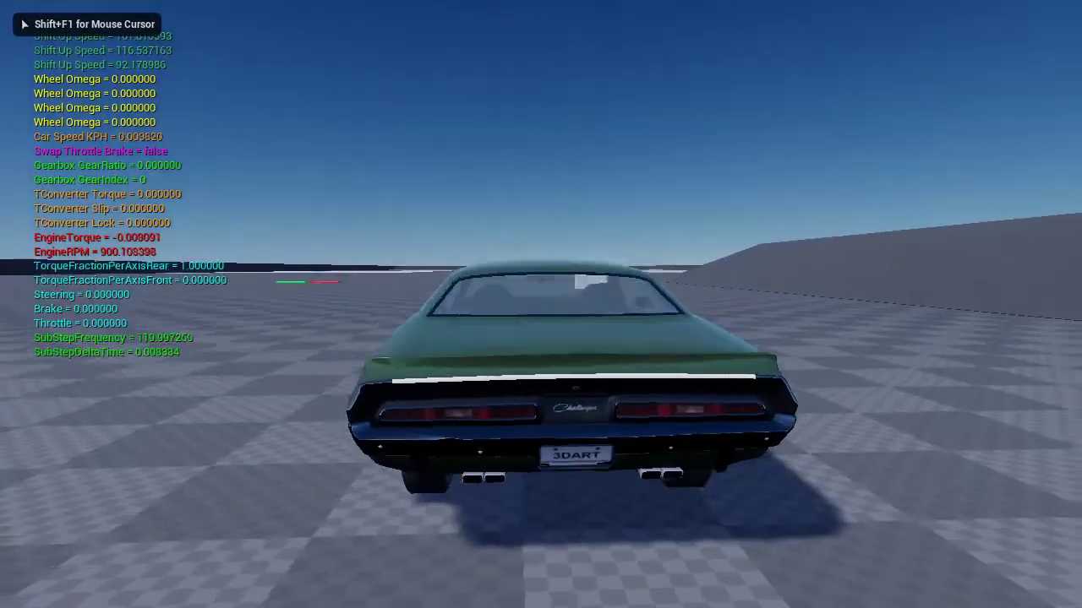
Step: Play the level and test the Magnum's steering at low speed, driving forward and in reverse with full steering input
key("w")
key("d")
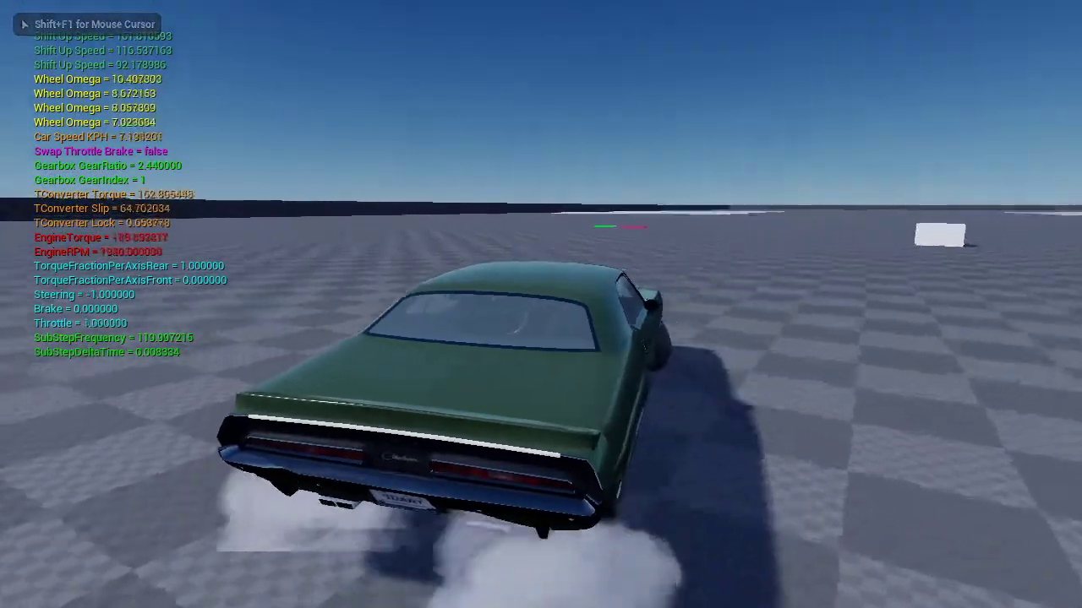
key("s")
key("a")
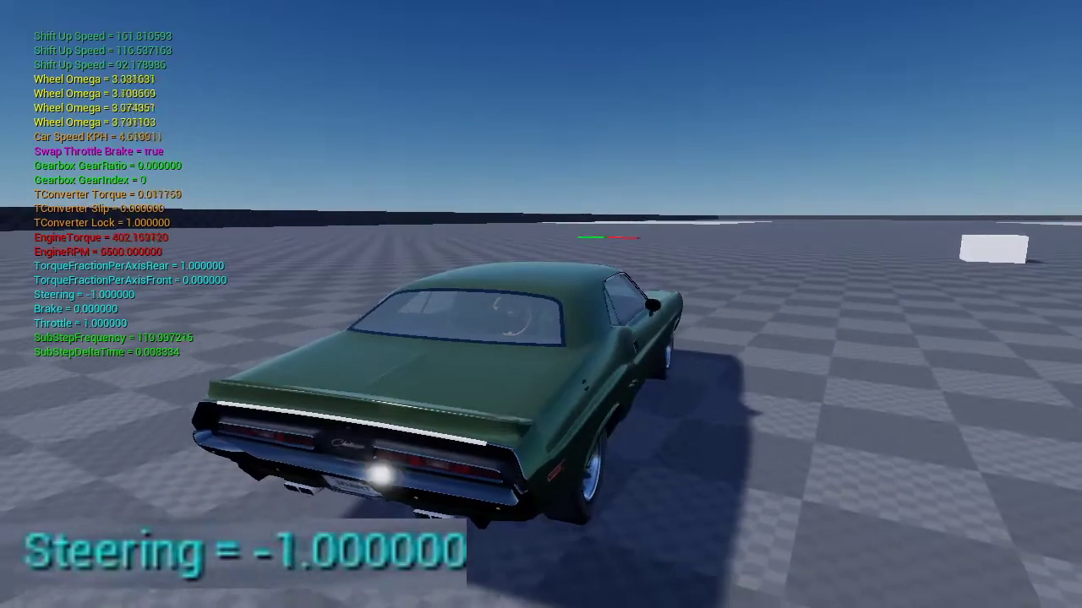
key("w")
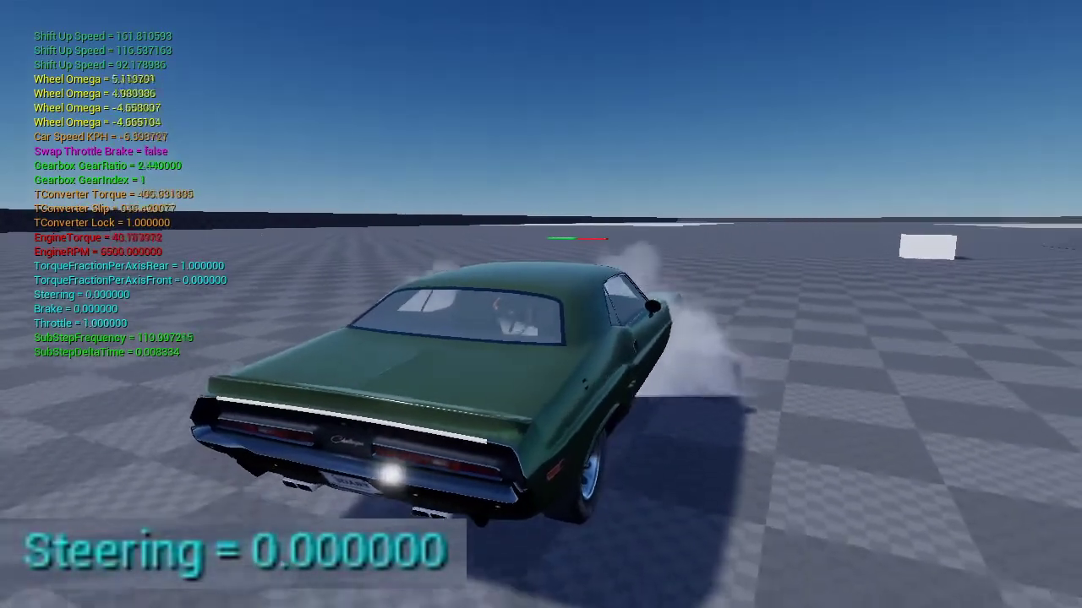
Step: Drive the Magnum at higher speed over the checkered ground and the white surface, steering both ways and braking to test the steering assist
key("d")
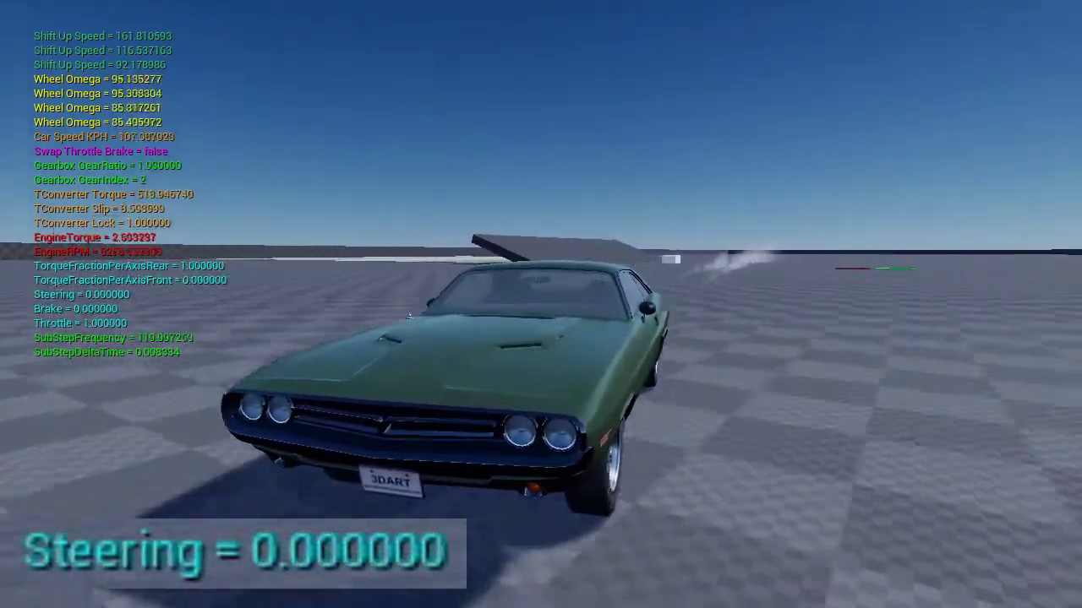
key("d")
key("d")
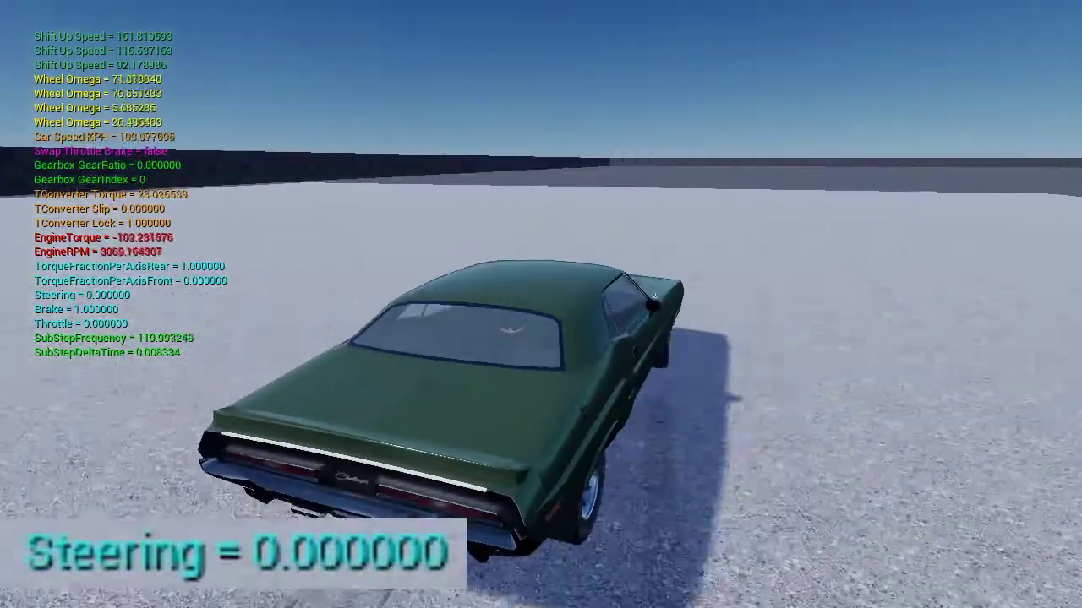
key("a")
key("d")
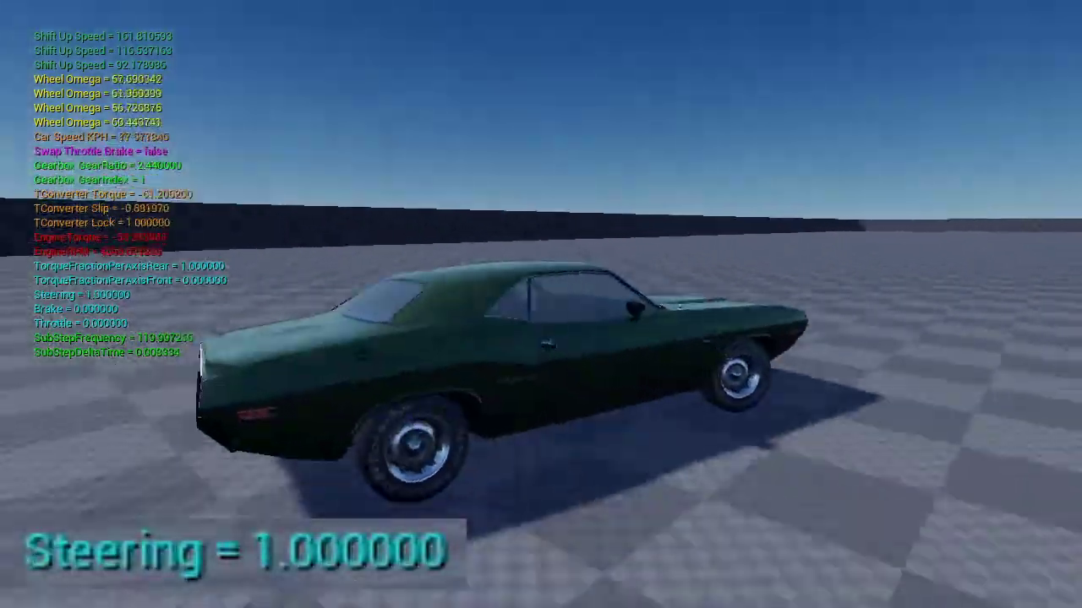
key("d")
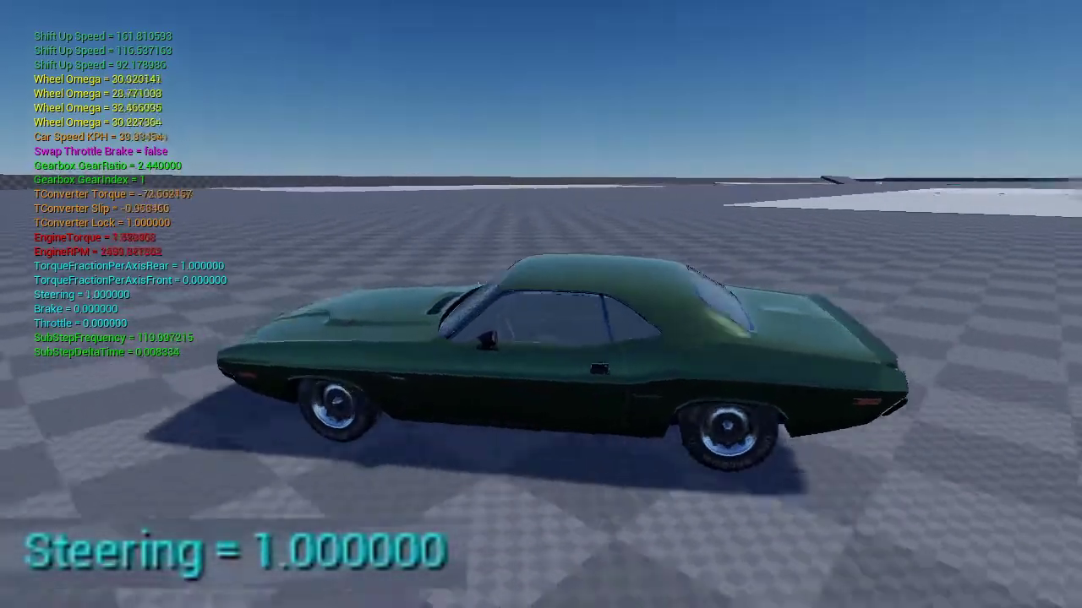
key("w")
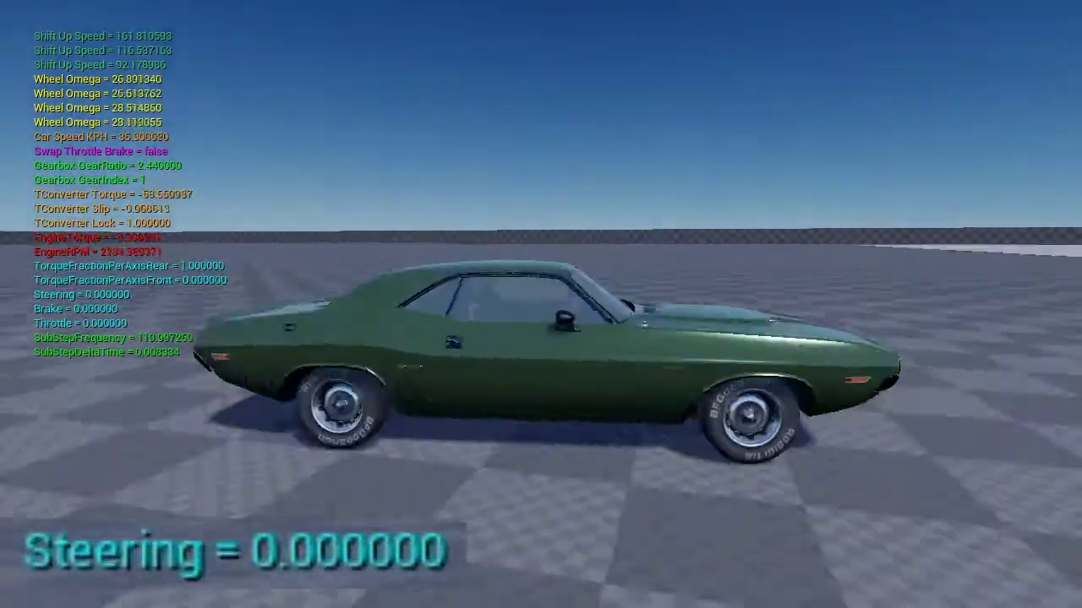
key("d")
key("a")
key("w")
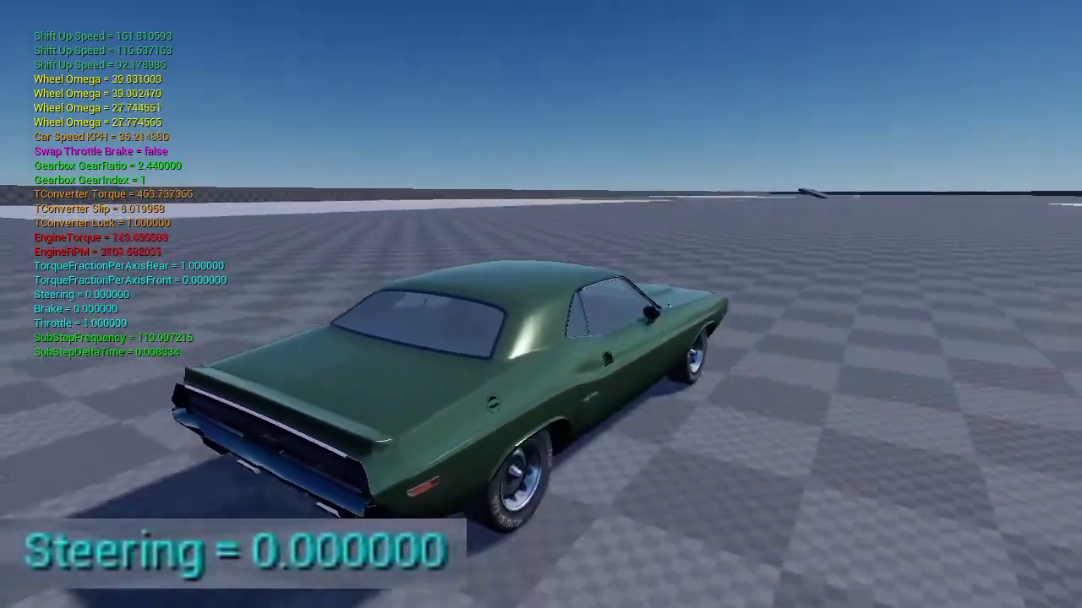
key("w")
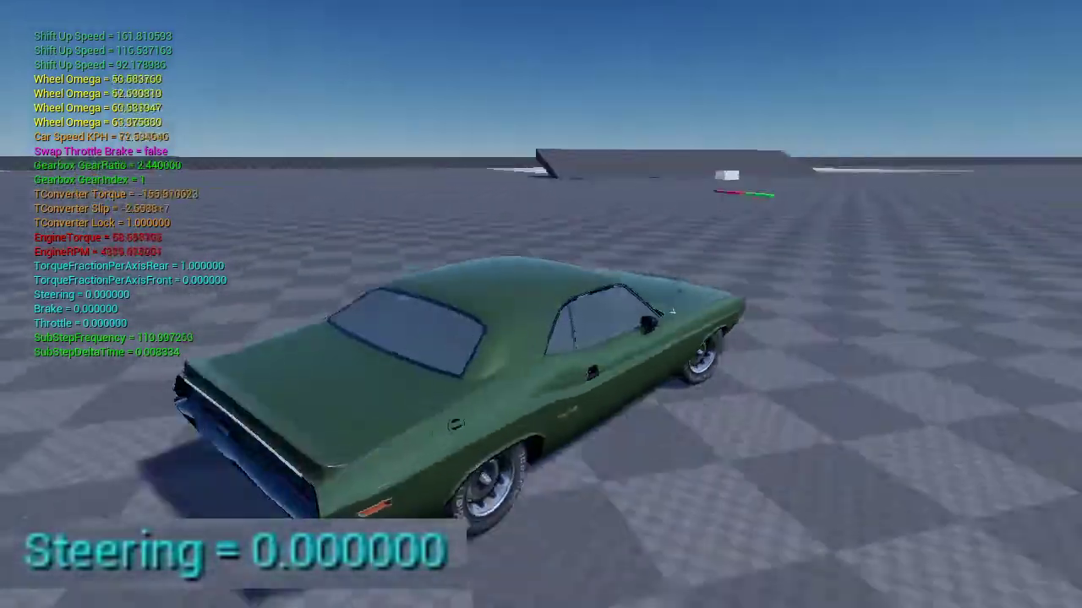
key("d")
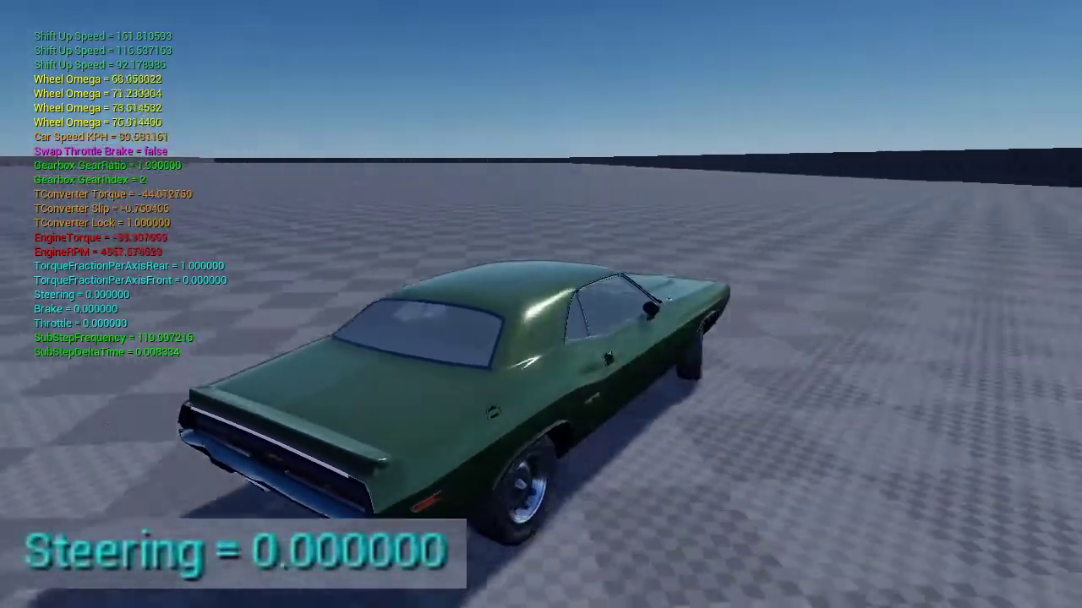
key("w")
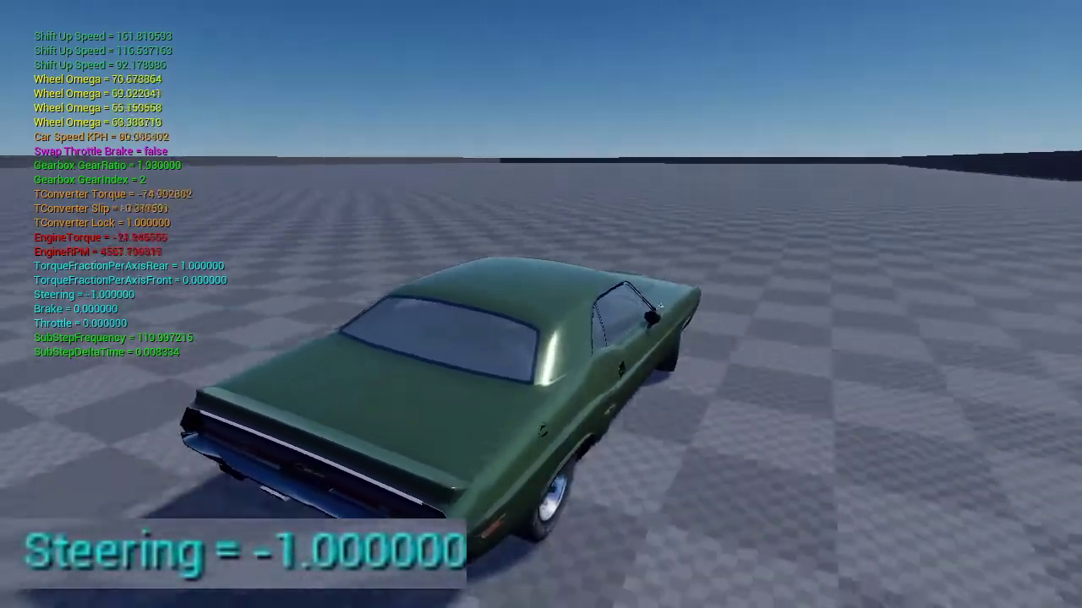
key("w")
key("d")
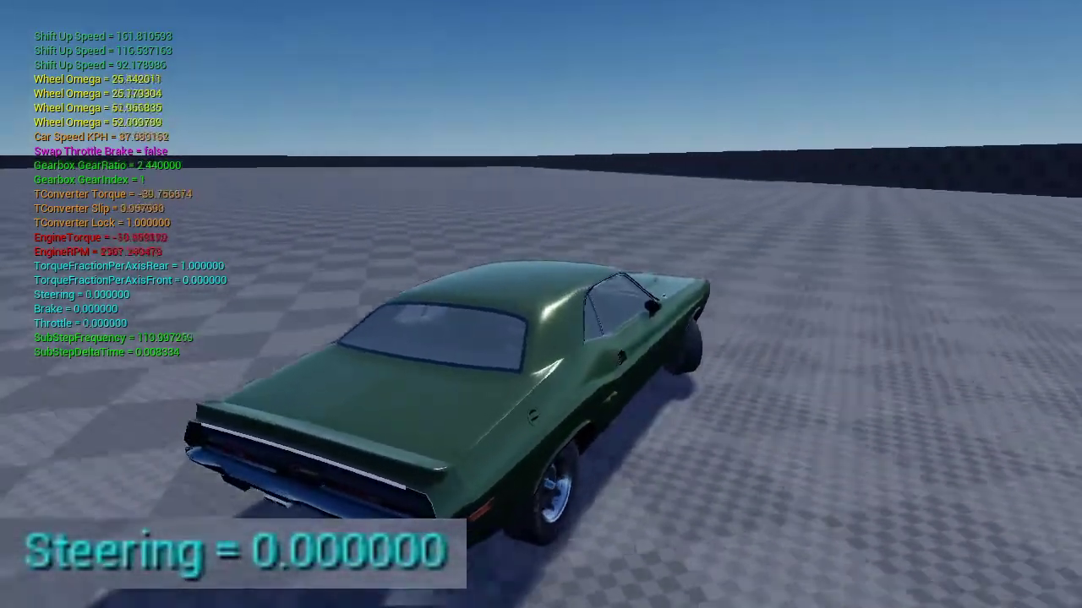
key("a")
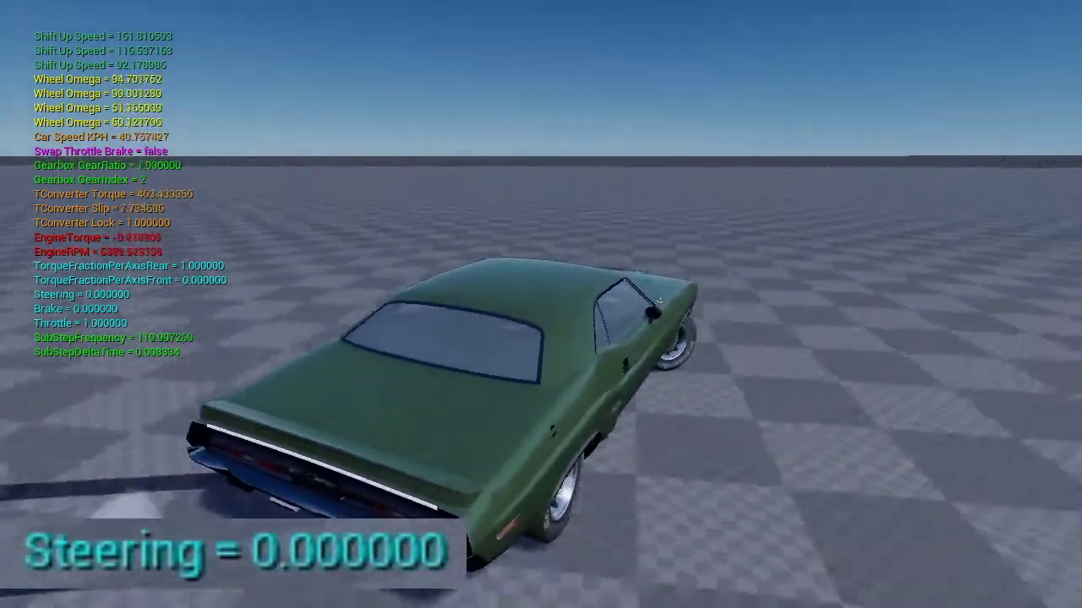
Step: Drift the Magnum in circles under full throttle with repeated full steering, countersteer out, and leave full-screen play
key("d")
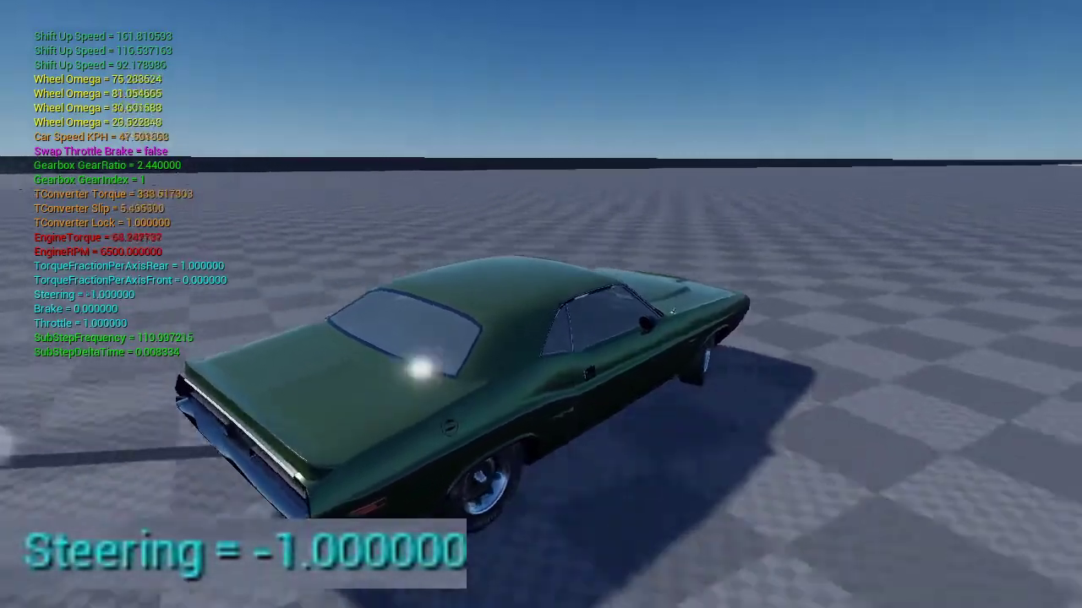
key("a")
key("a")
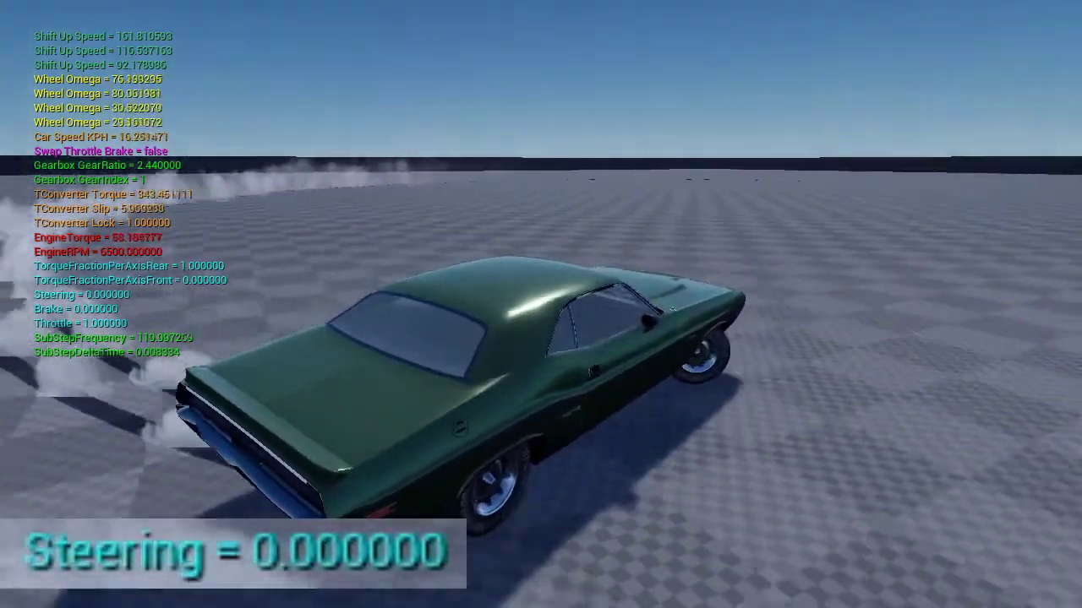
key("a")
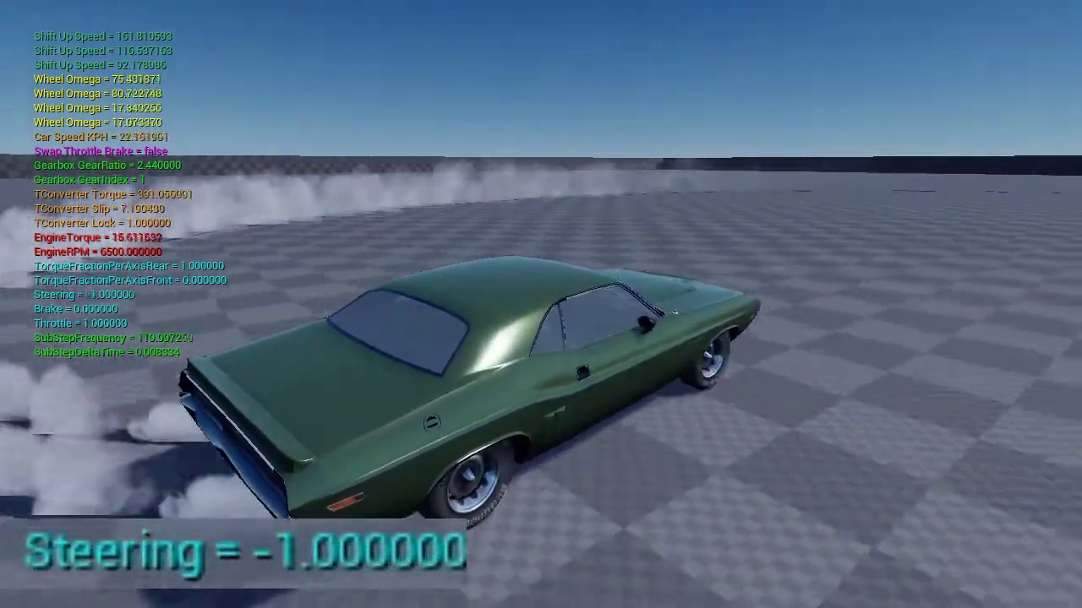
key("a")
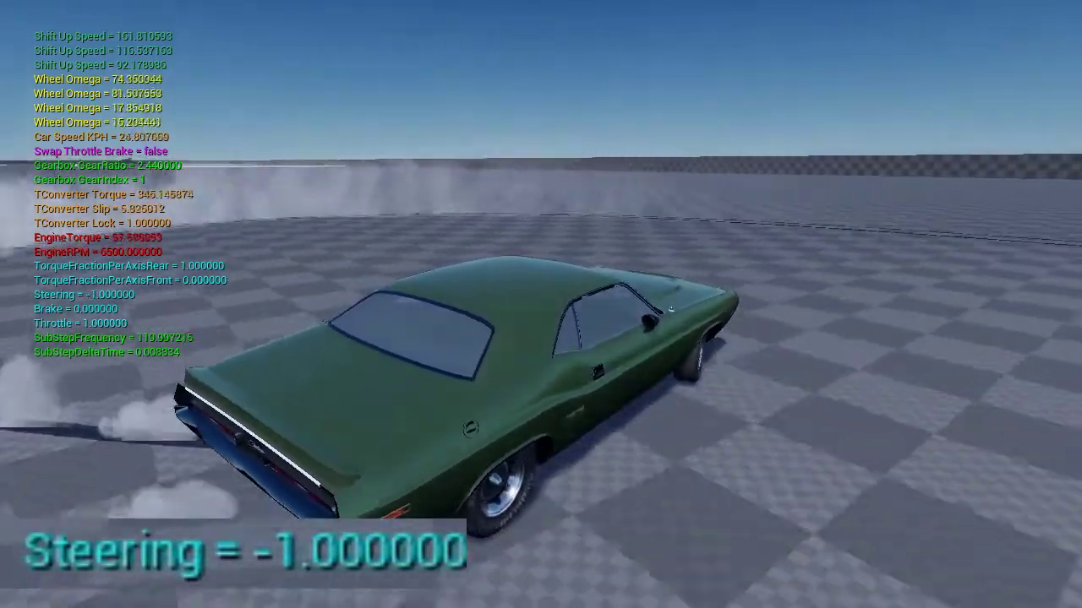
key("a")
key("a")
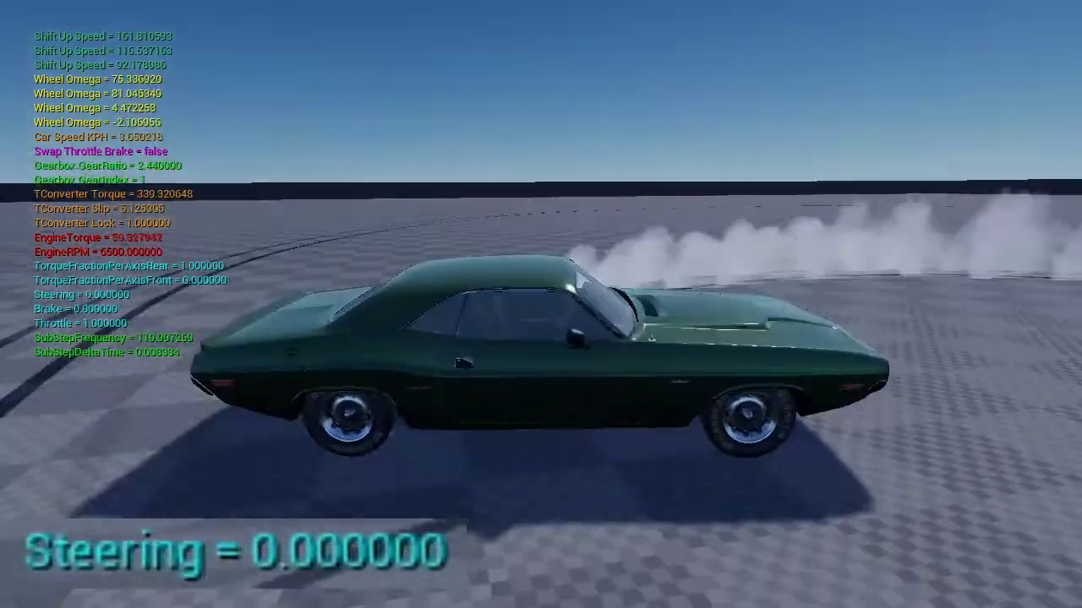
key("w")
key("d")
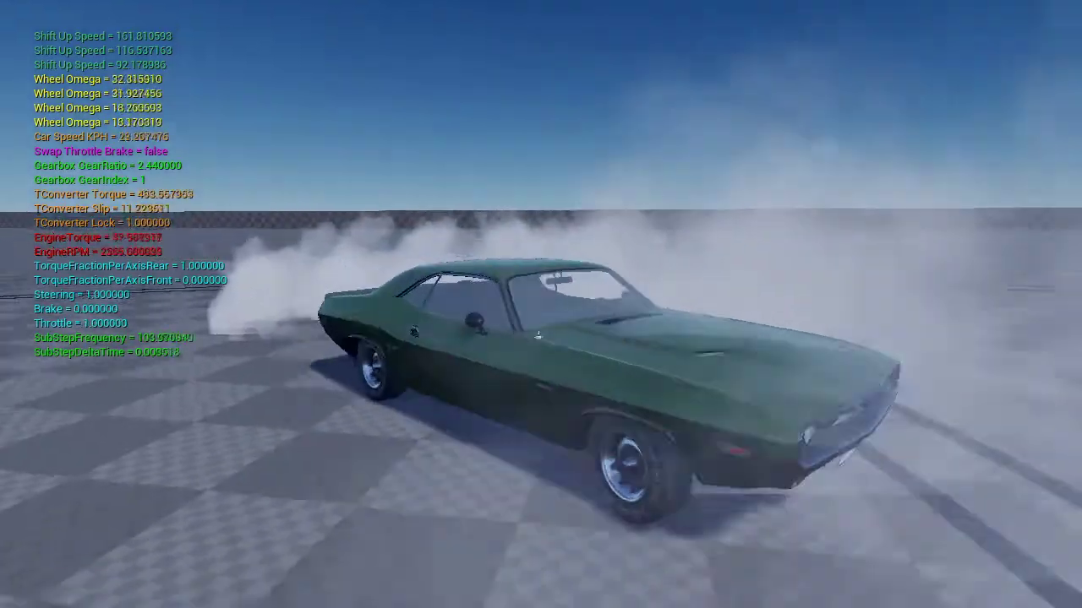
key("F11")
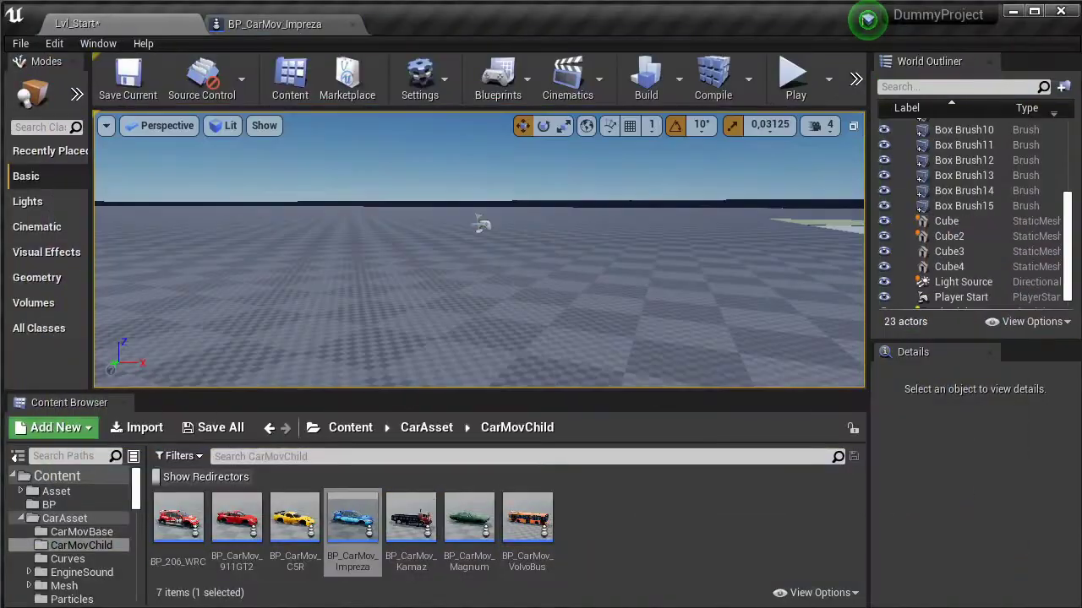
Step: Place BP_CarMov_Impreza in the level near the Player Start and open its blueprint
left_click_drag(352, 518, 313, 244)
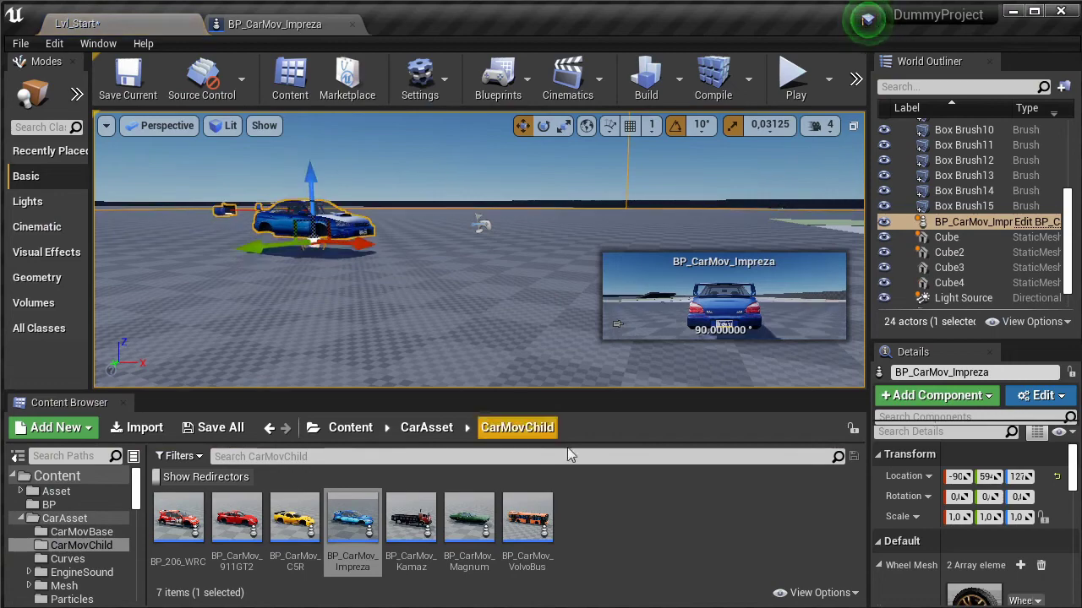
left_click(621, 511)
double_click(352, 517)
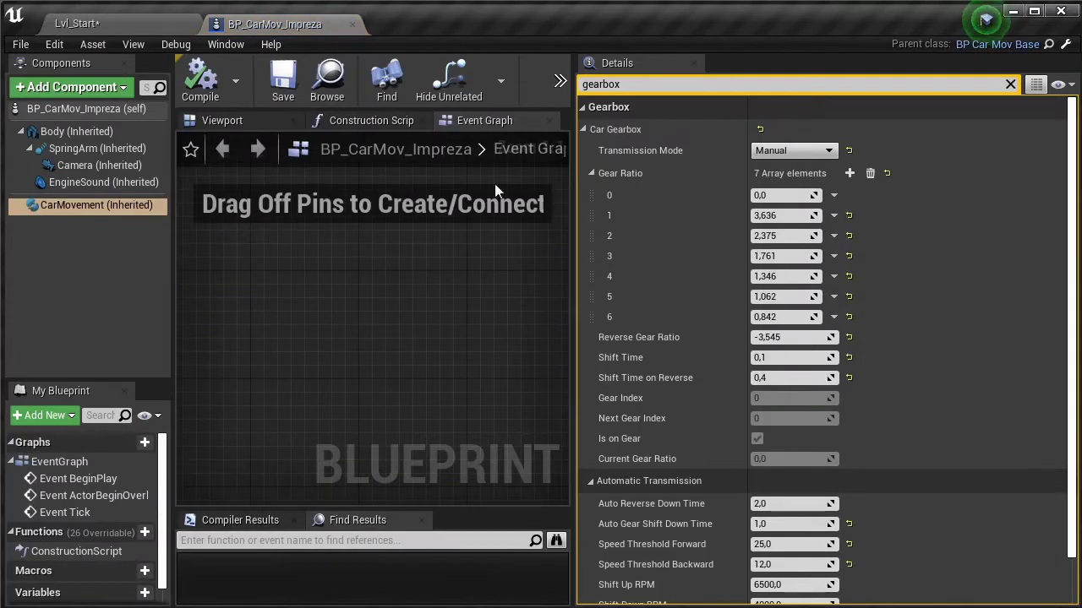
Step: Set the Impreza's Car Gearbox Transmission Mode to Automatic, and compile and save the blueprint
double_click(582, 84)
key("BackSpace")
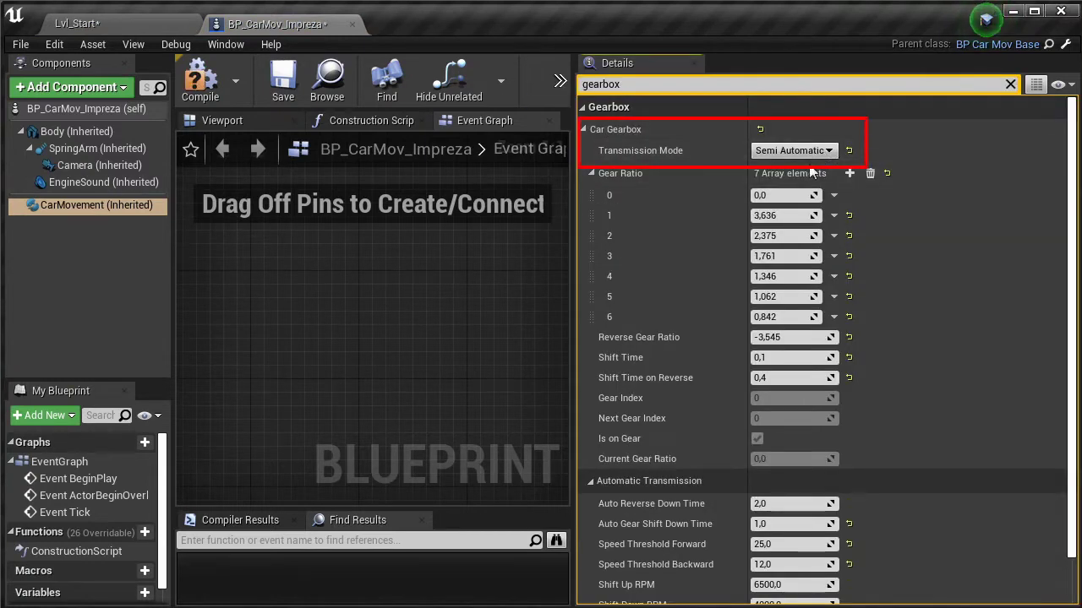
left_click(794, 151)
left_click(811, 171)
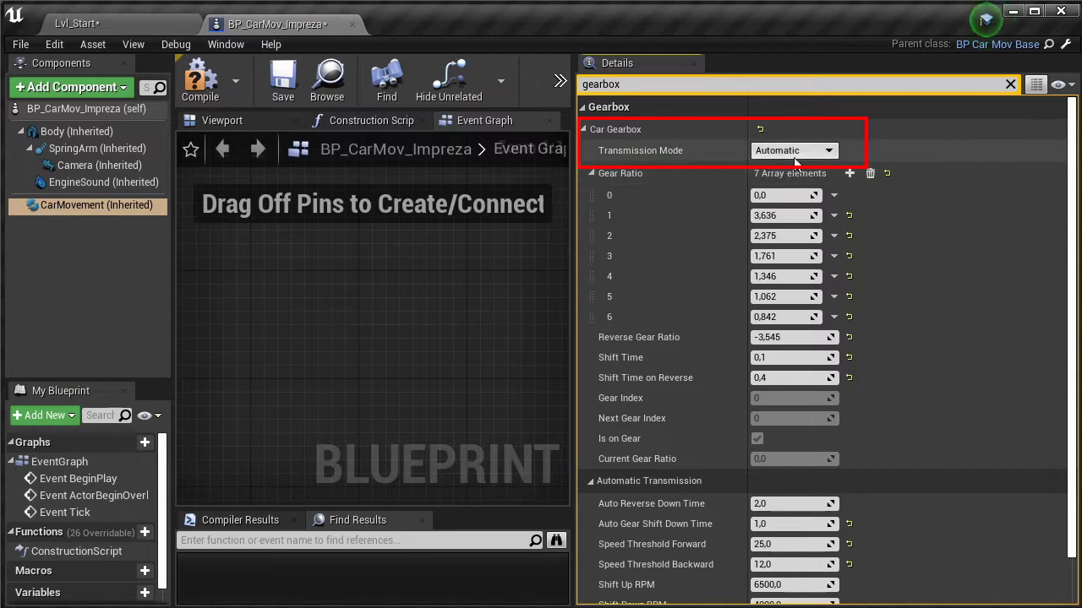
left_click(204, 93)
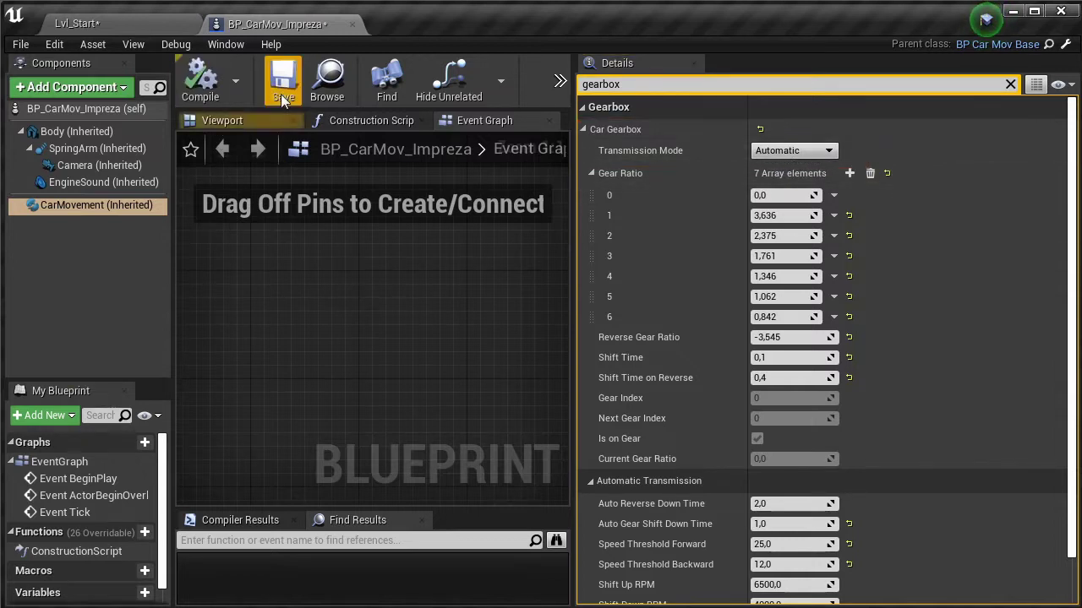
left_click(282, 88)
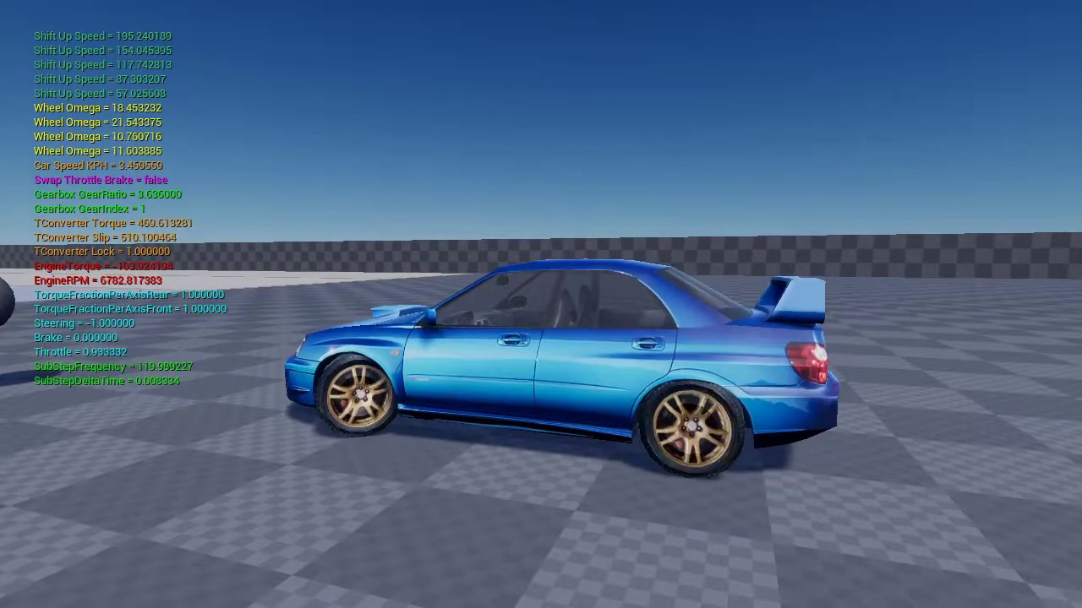
Step: Drive the Impreza over the checkered ground in automatic mode, accelerating, steering both ways and braking
key("w")
key("a")
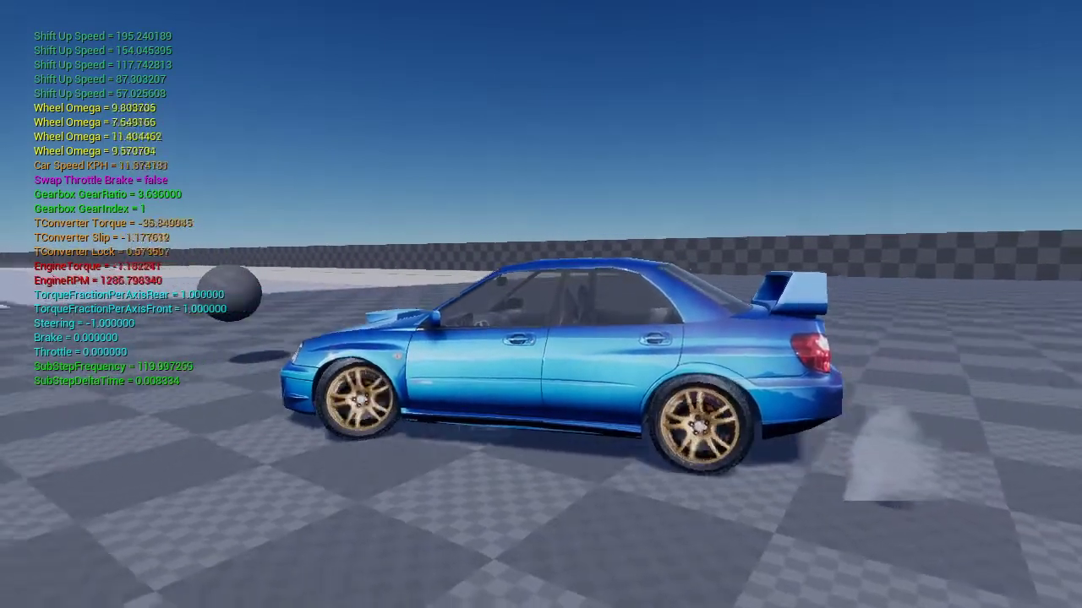
key("w")
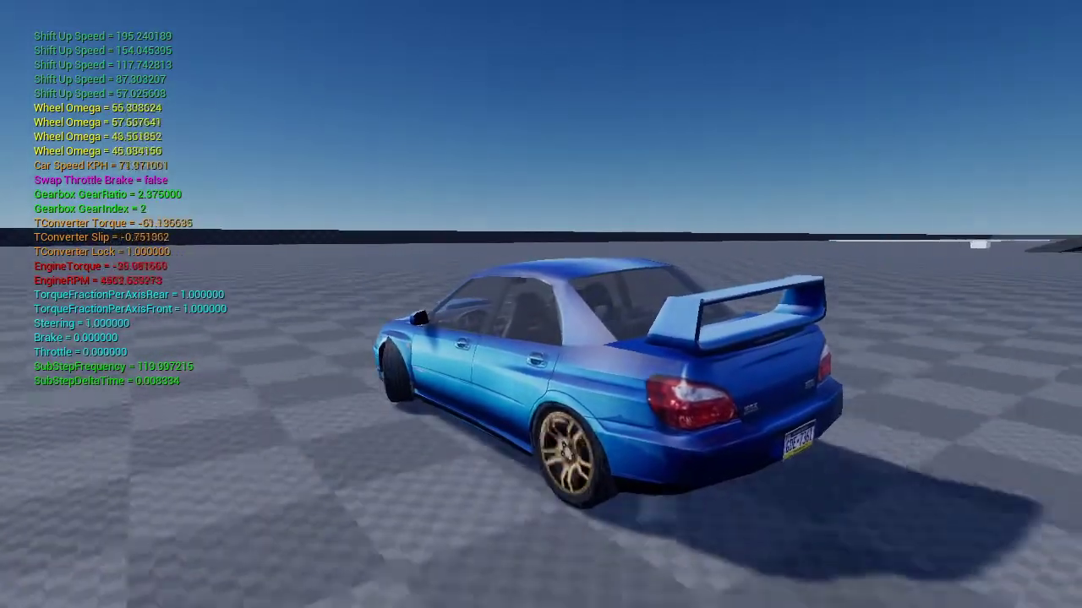
key("s")
key("d")
key("w")
key("w")
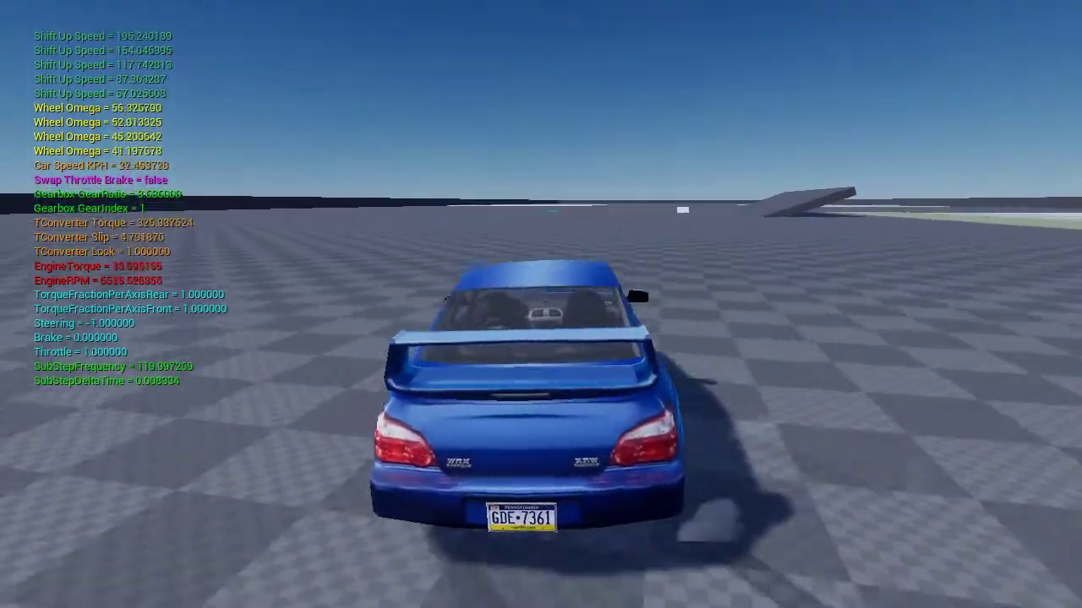
Step: Accelerate the Impreza through the automatic gears at full throttle, brake hard, and spin it with full steering under throttle
key("w")
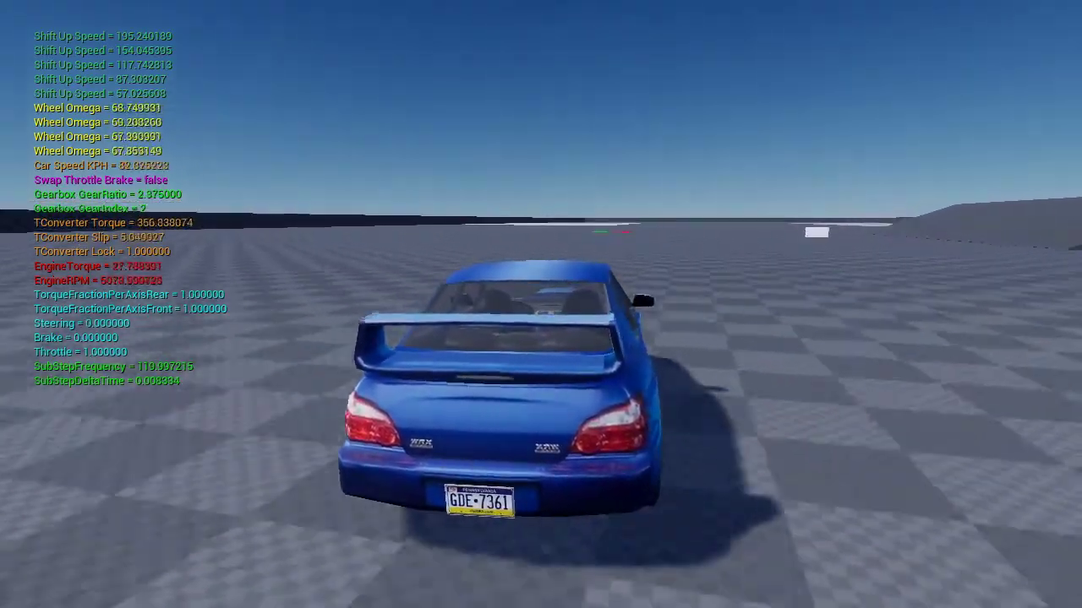
key("w")
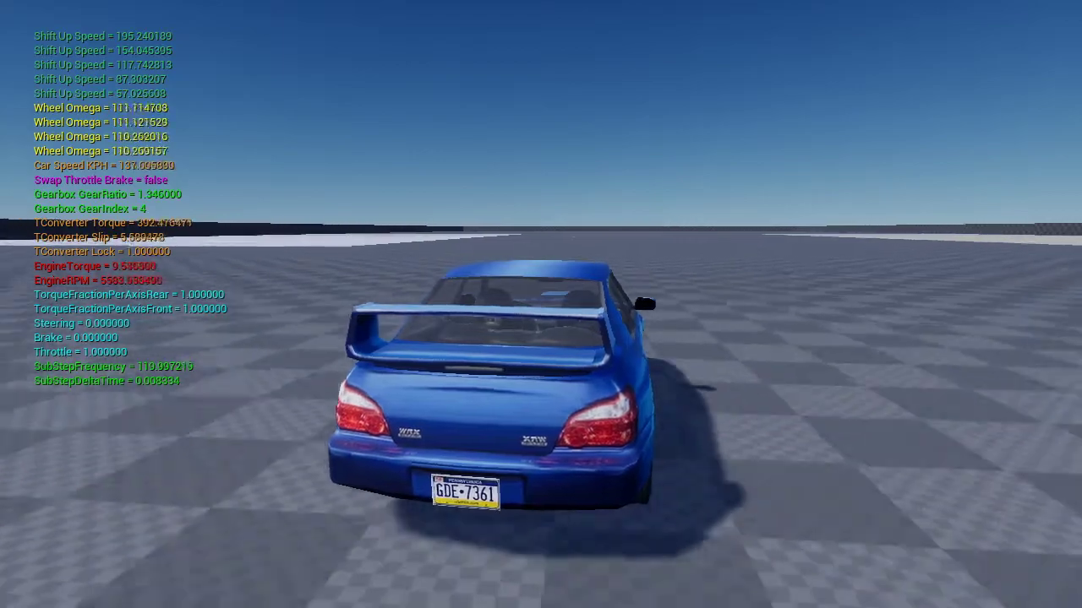
key("s")
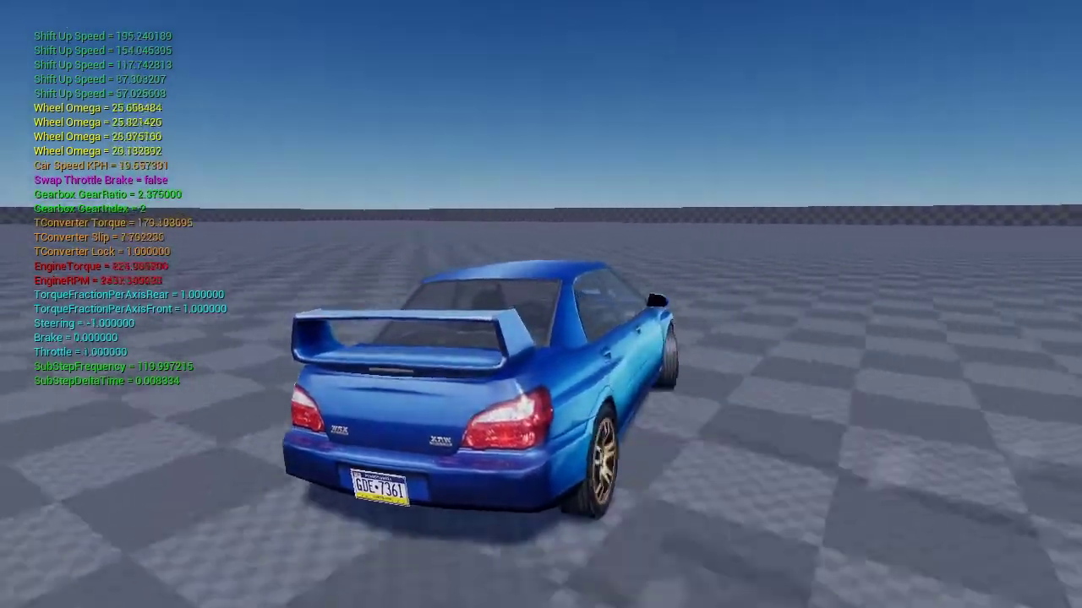
key("a")
key("w")
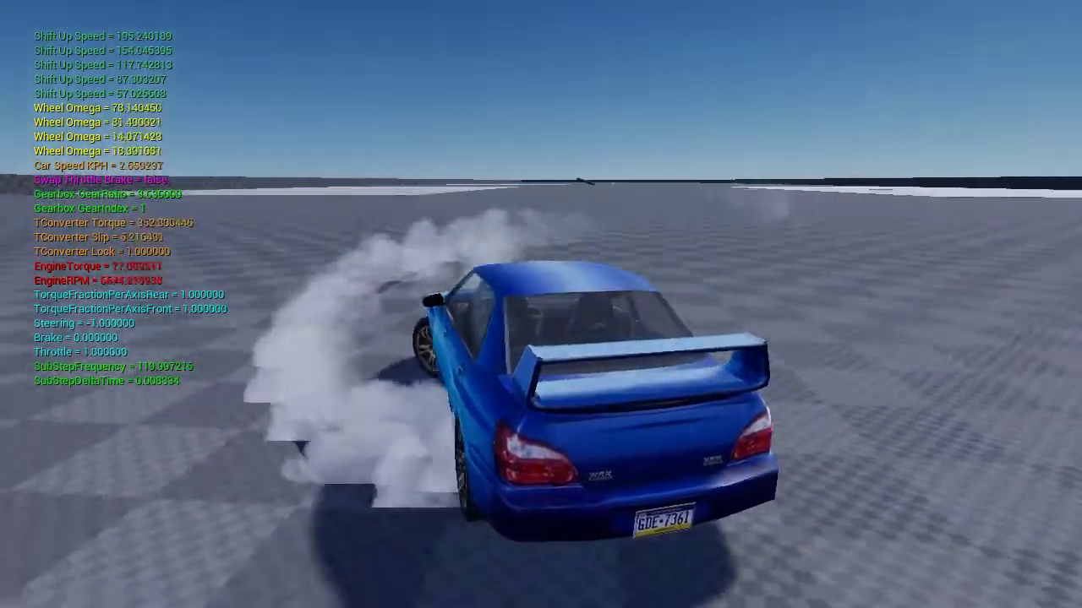
key("d")
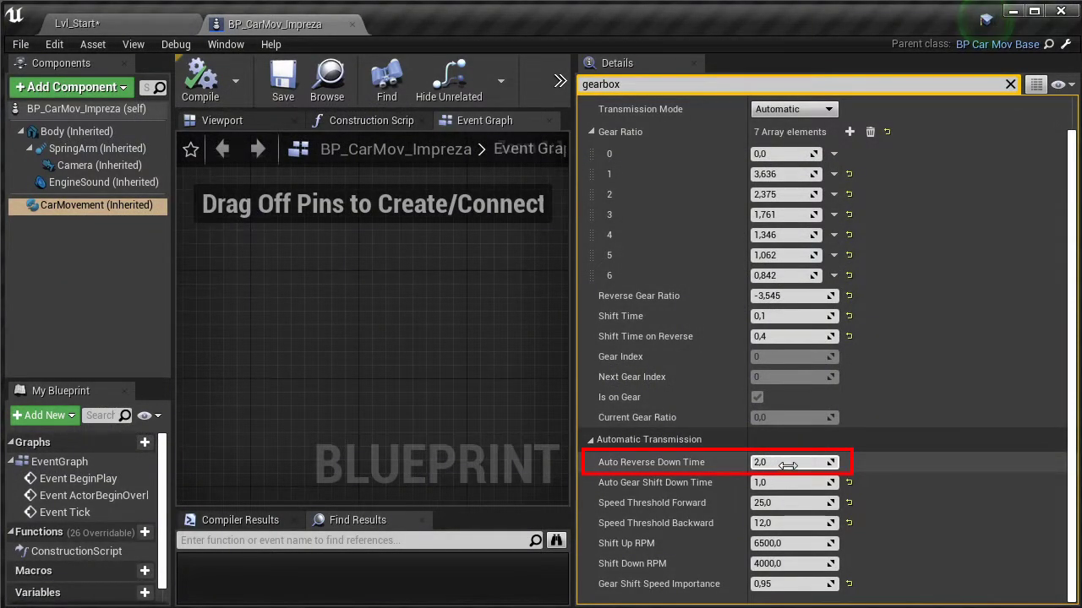
Step: Set the Impreza's Auto Reverse Down Time to 0,5 and compile the blueprint
left_click(784, 463)
key("Return")
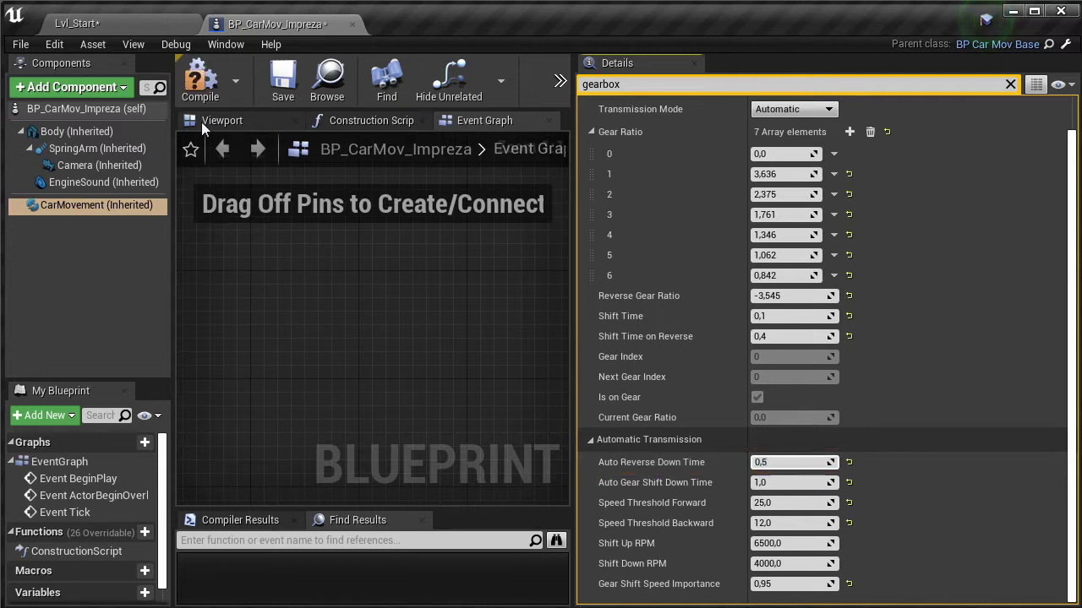
left_click(212, 82)
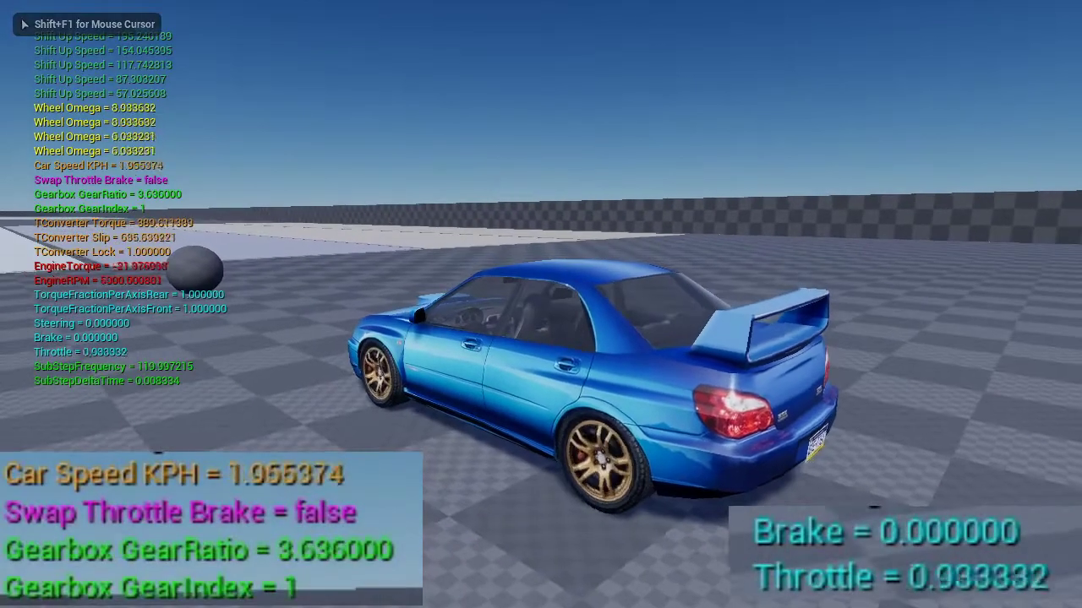
Step: Alternate the Impreza between forward and reverse to test how quickly the gearbox swaps direction
key("s")
key("w")
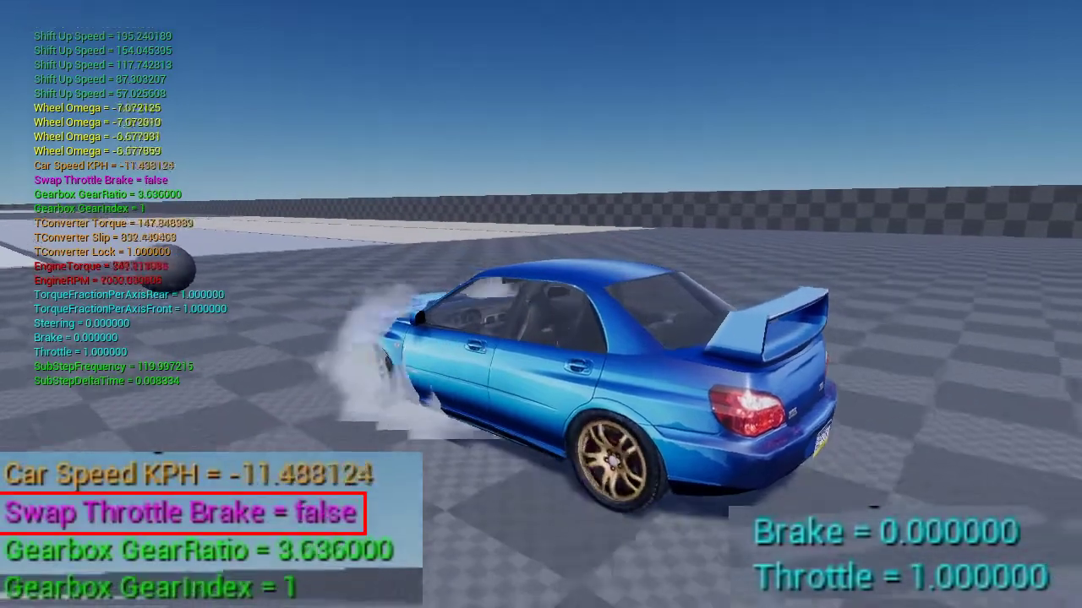
key("s")
key("w")
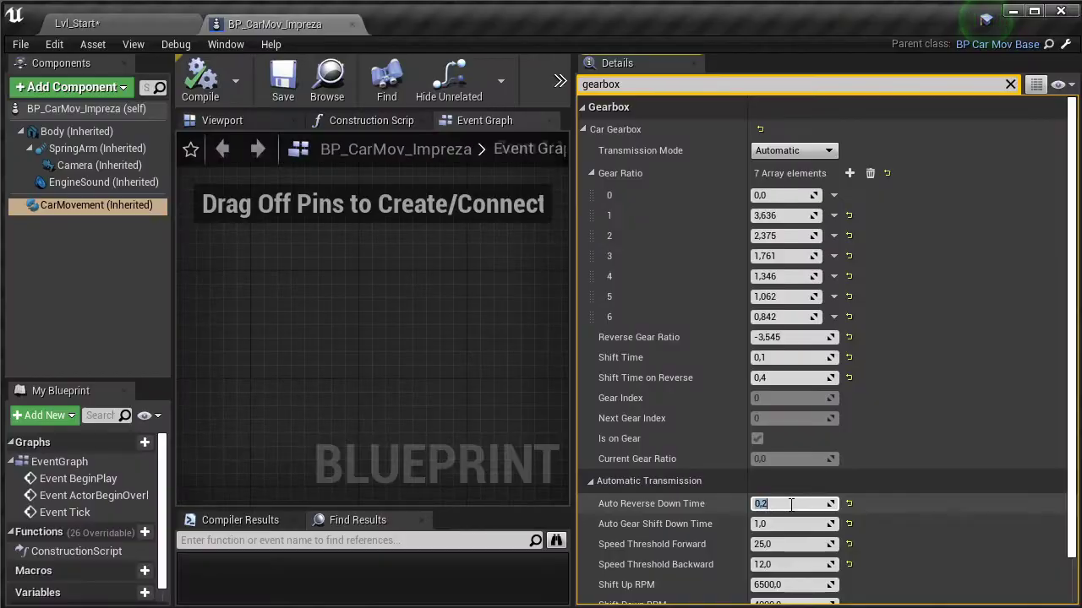
Step: Set Auto Reverse Down Time to 0,2, test the Impreza by repeatedly switching between reverse and forward, and end the play session
key("Return")
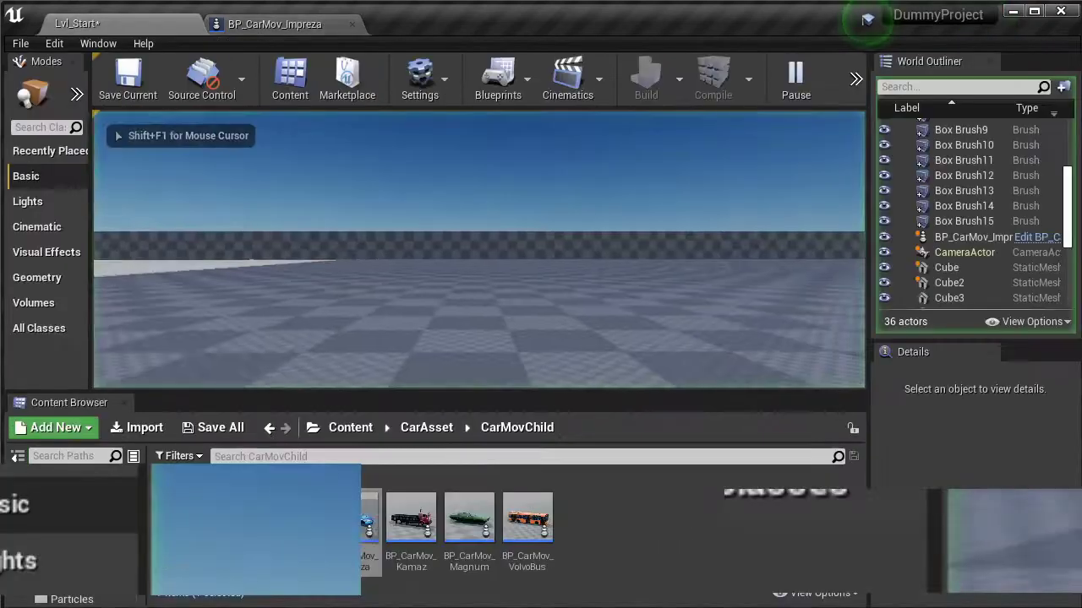
key("s")
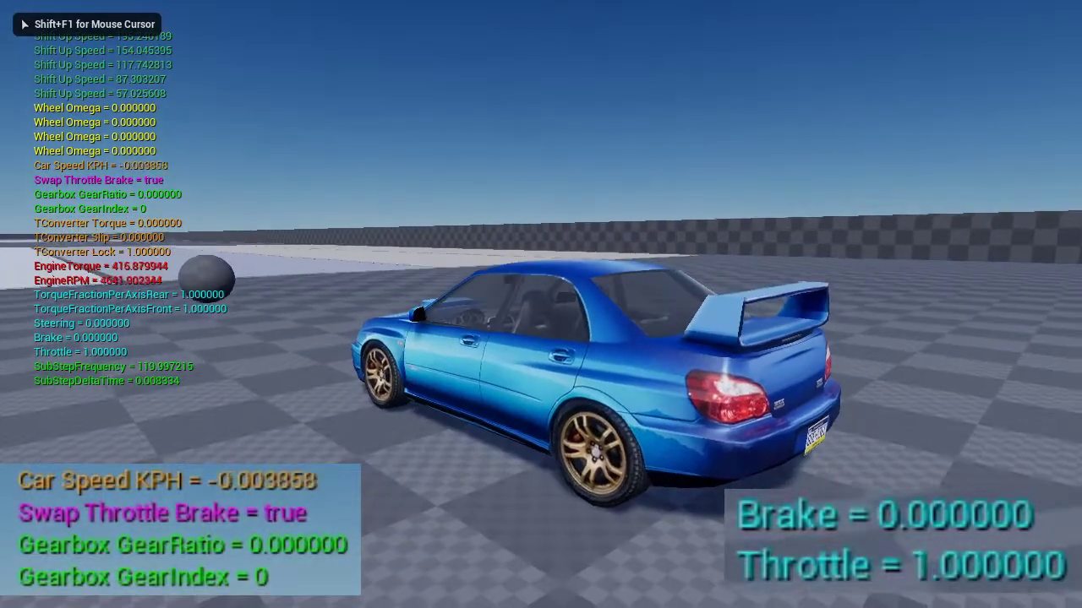
key("w")
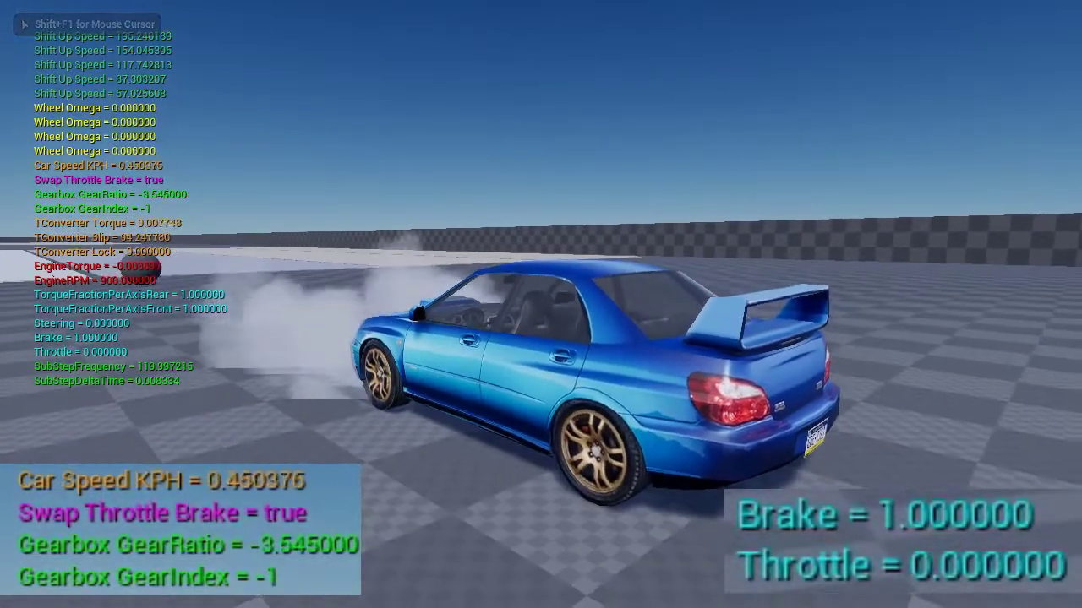
key("s")
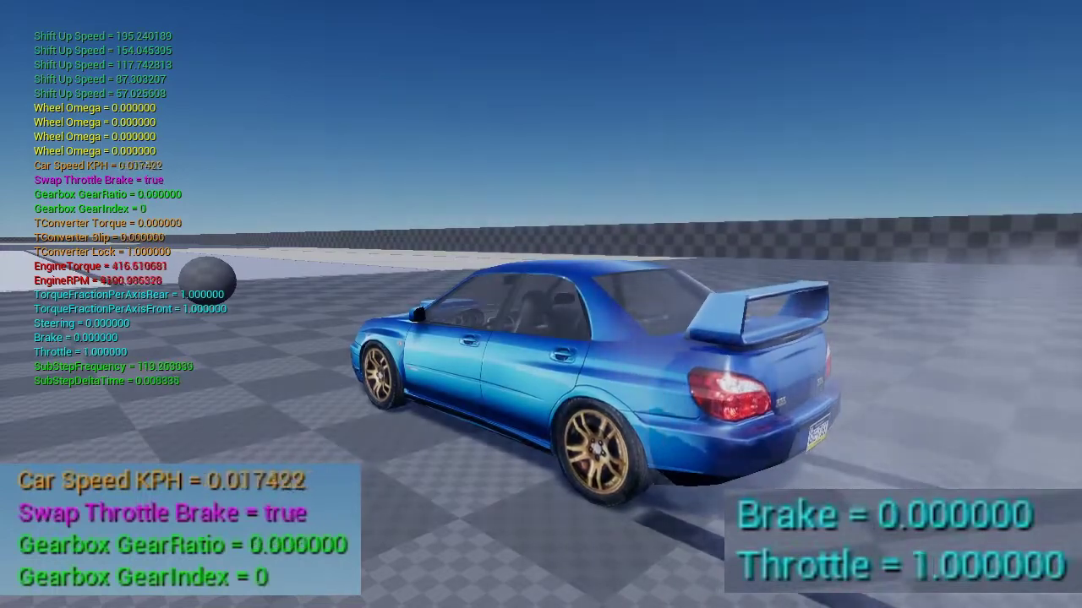
key("w")
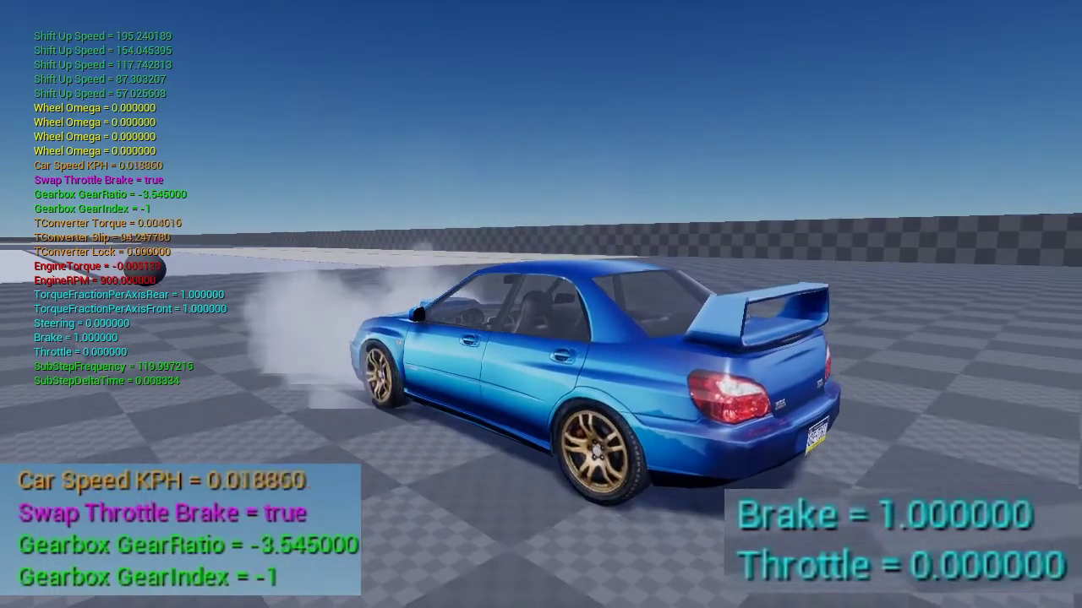
key("s")
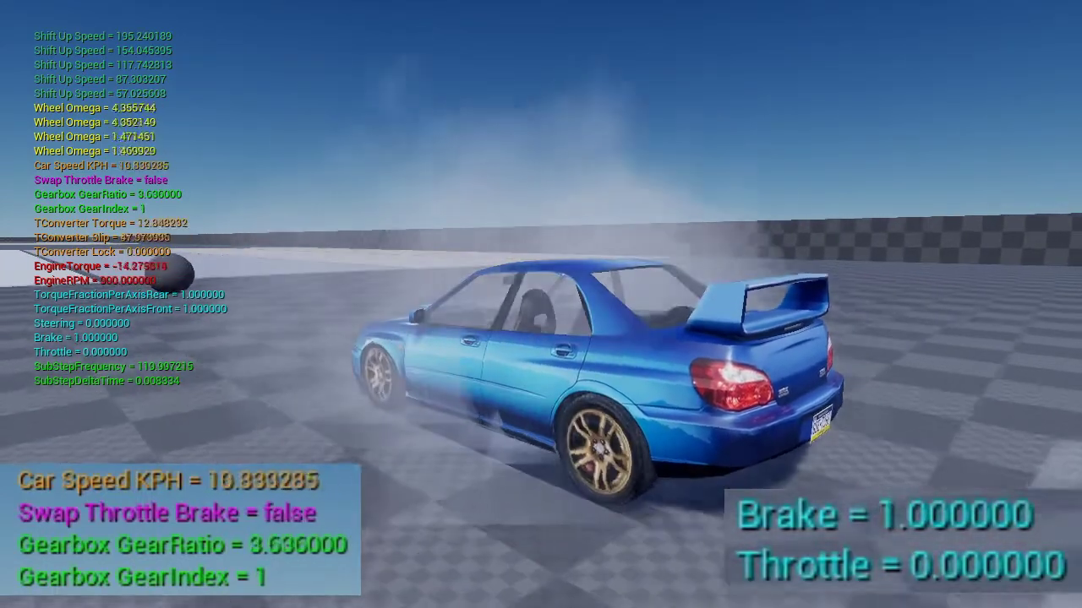
key("Escape")
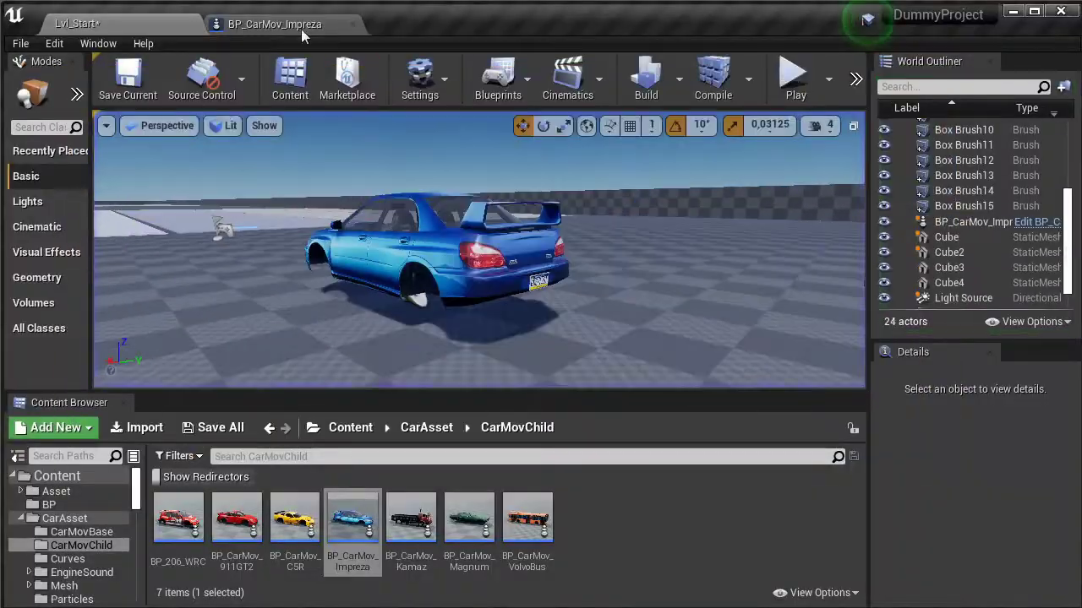
Step: Reopen the Impreza blueprint, reset Auto Reverse Down Time to its default, and set it to 1,0
left_click(301, 27)
left_click(849, 506)
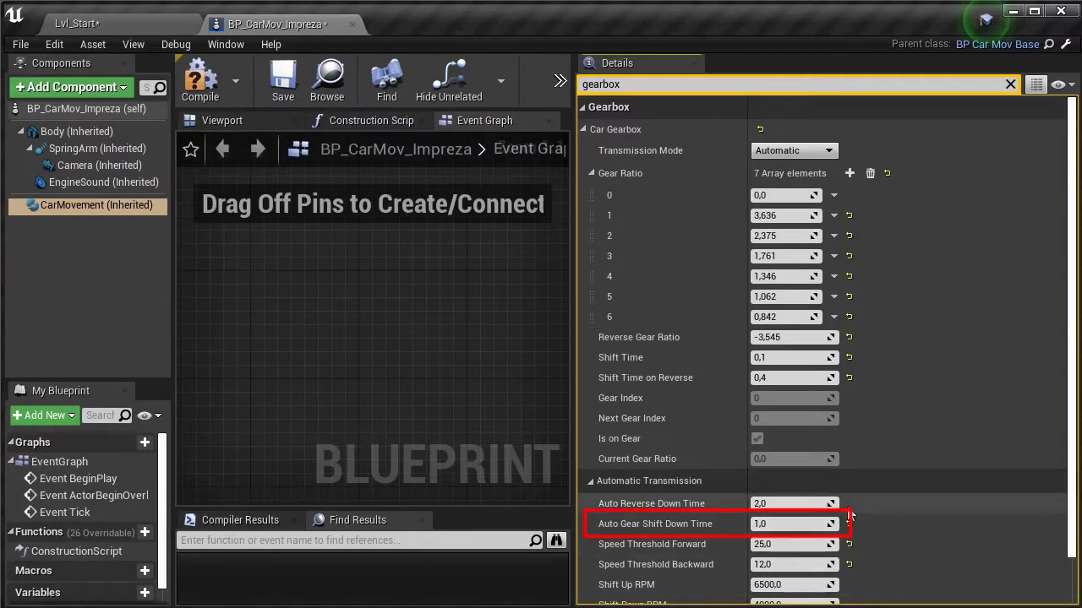
left_click(795, 506)
type("1")
key("Return")
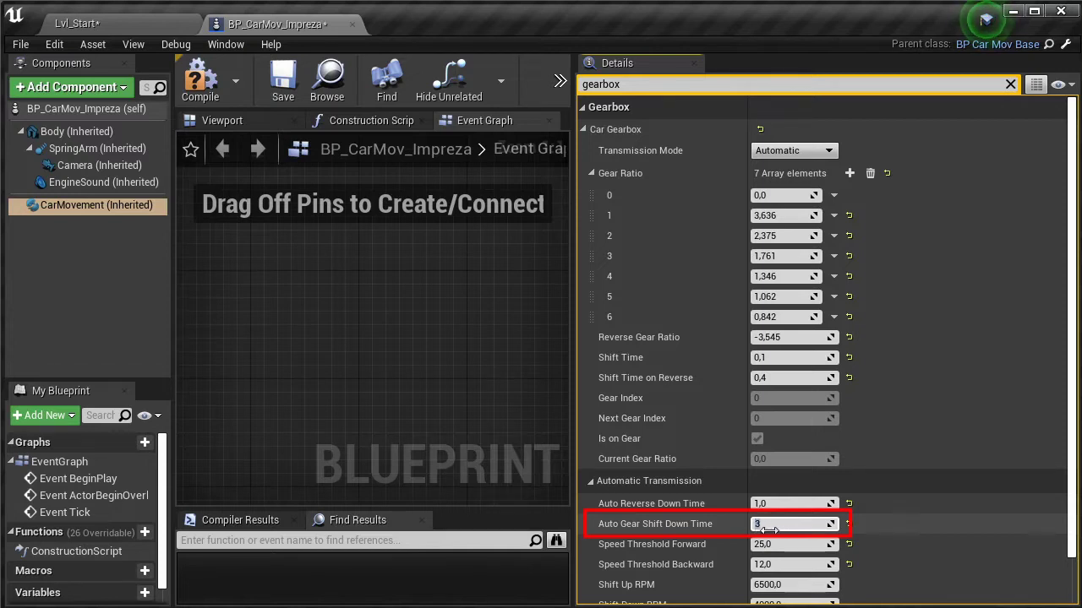
Step: Set Auto Gear Shift Down Time to 2,0 and test downshifting by braking the Impreza from high speed
key("Return")
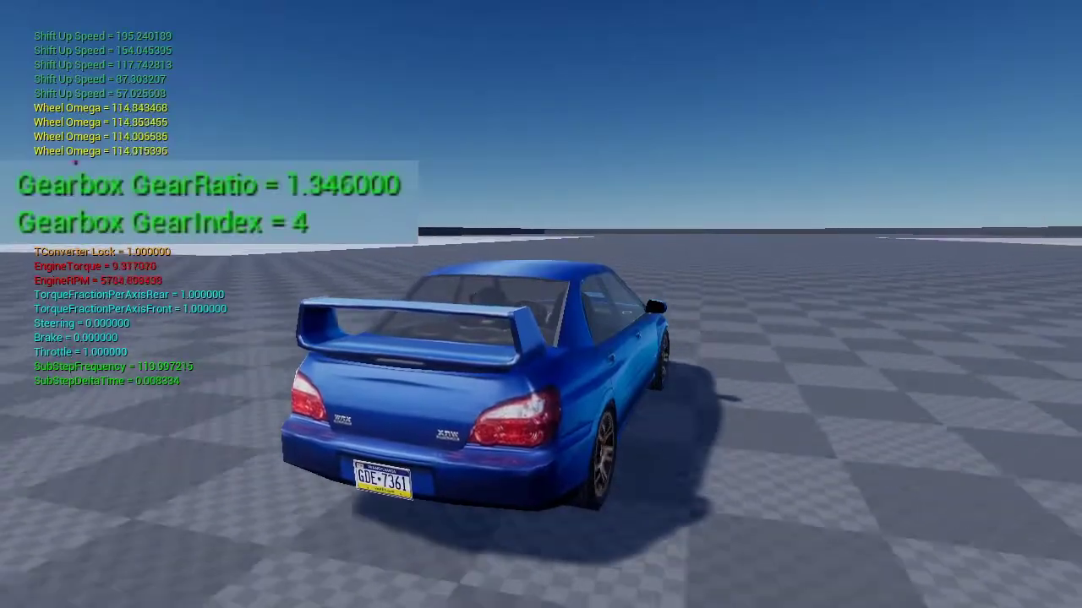
key("s")
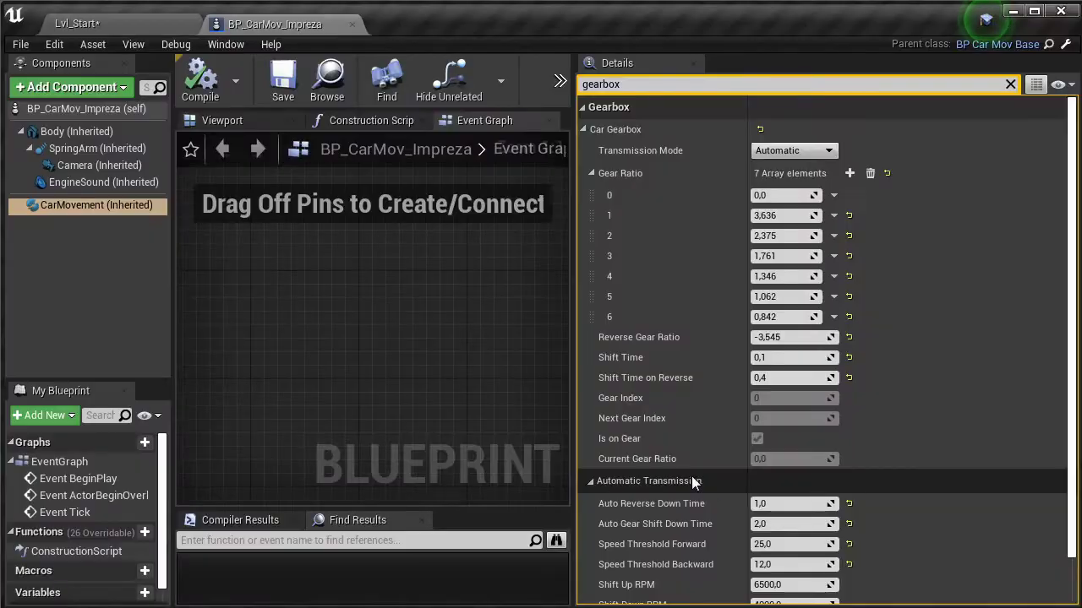
Step: Set Auto Gear Shift Down Time to 0,5, test braking, steering and reversing with the Impreza, and end the play session
left_click(777, 524)
type(",5")
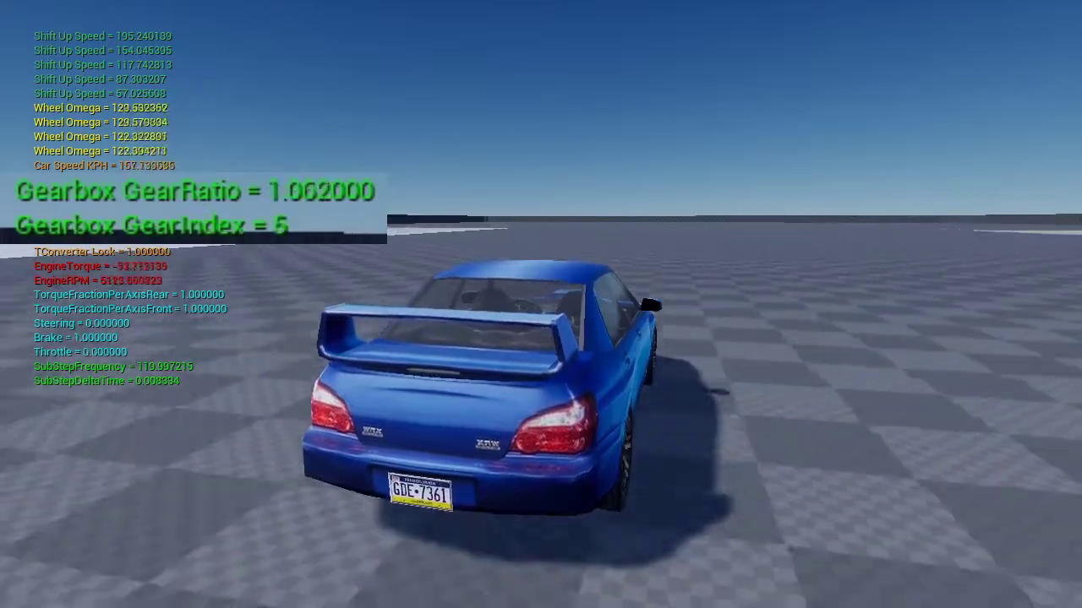
key("a")
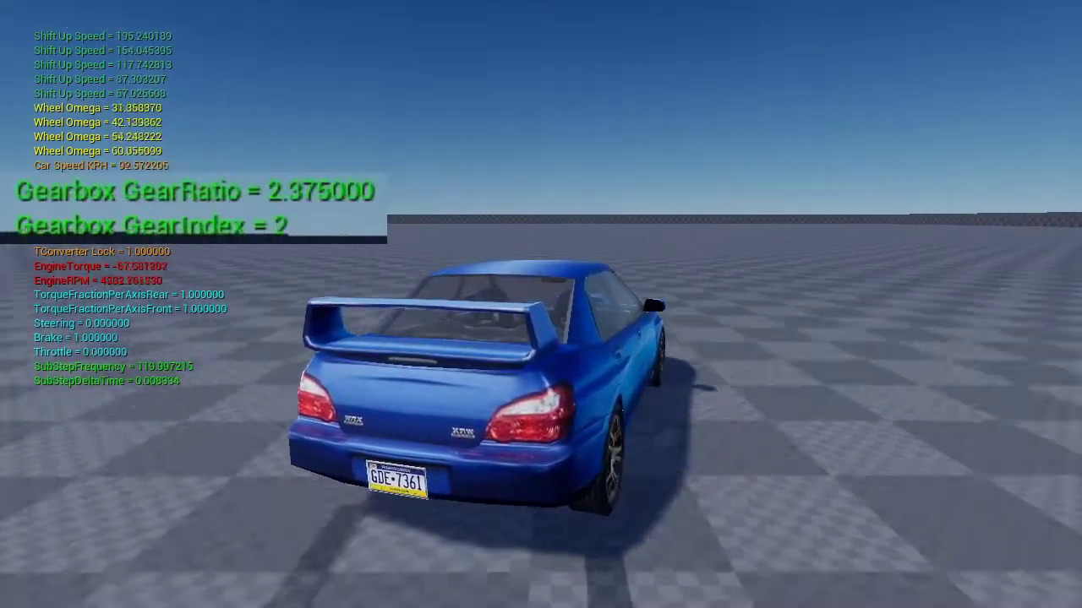
key("s")
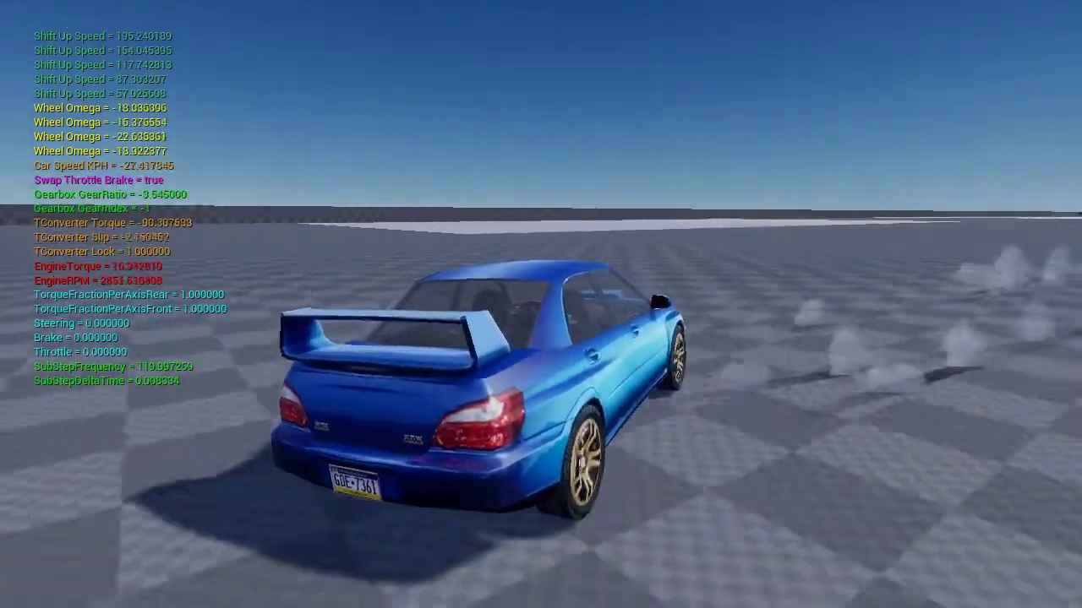
key("w")
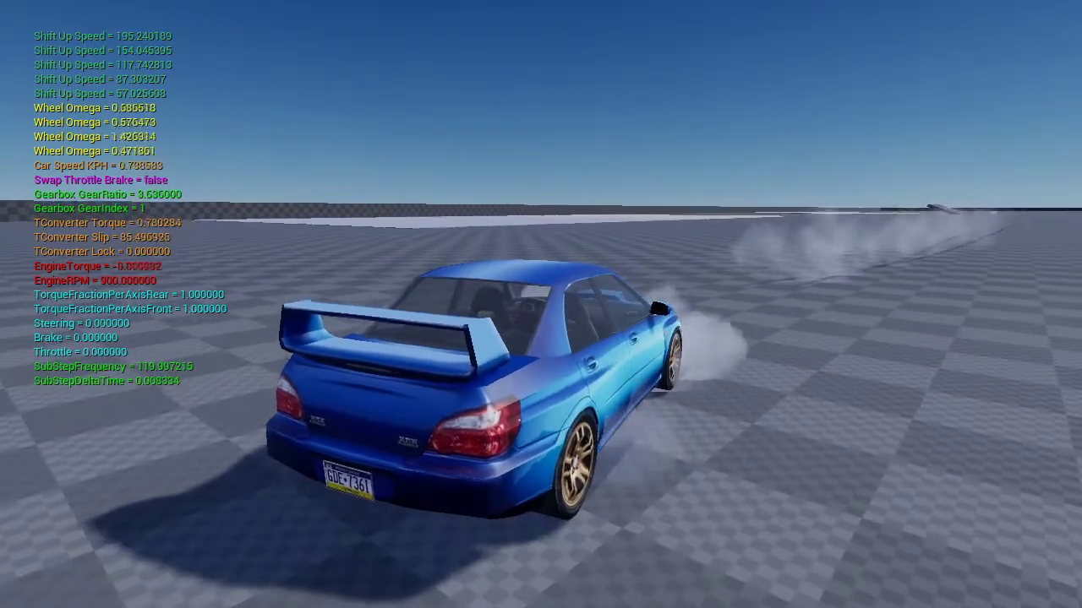
key("F11")
key("Escape")
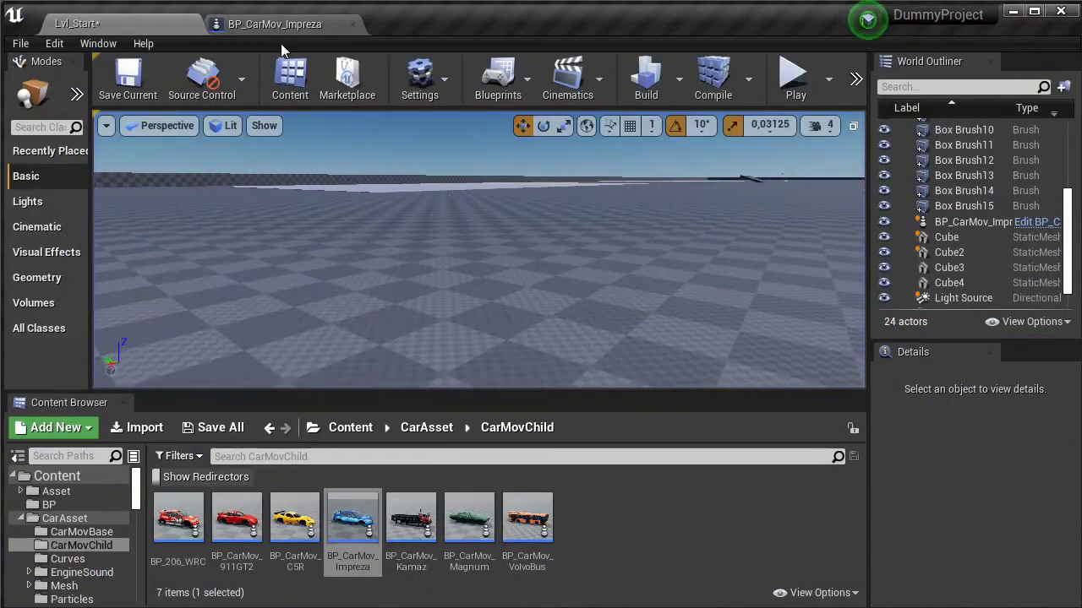
Step: Set Auto Gear Shift Down Time to 1,0 and Speed Threshold Forward to 50,0; try 30,0 for Speed Threshold Backward and reset it
left_click(281, 25)
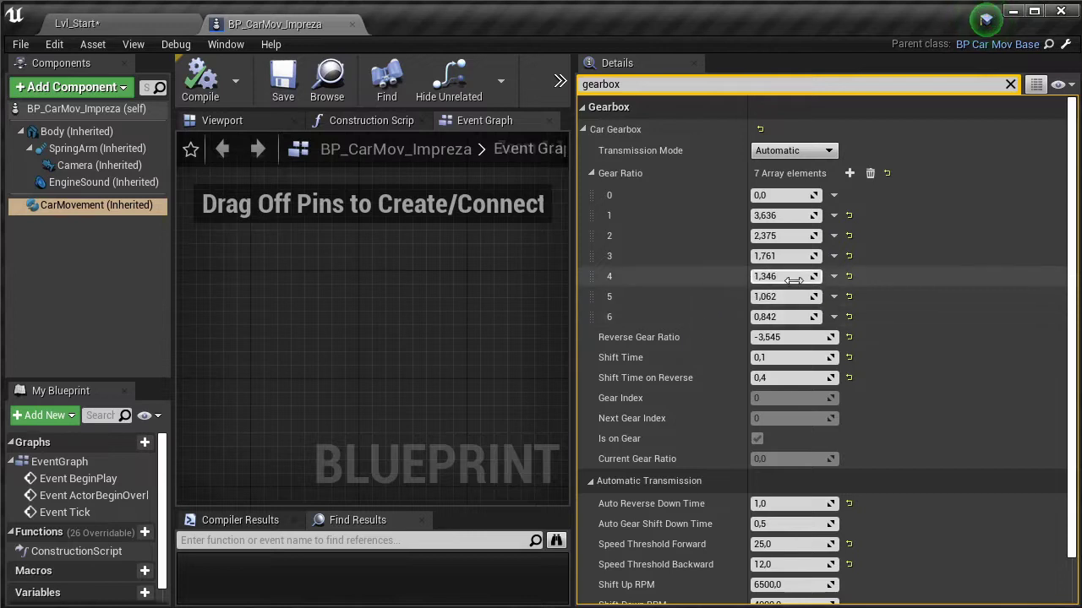
scroll(769, 497, "down", 2)
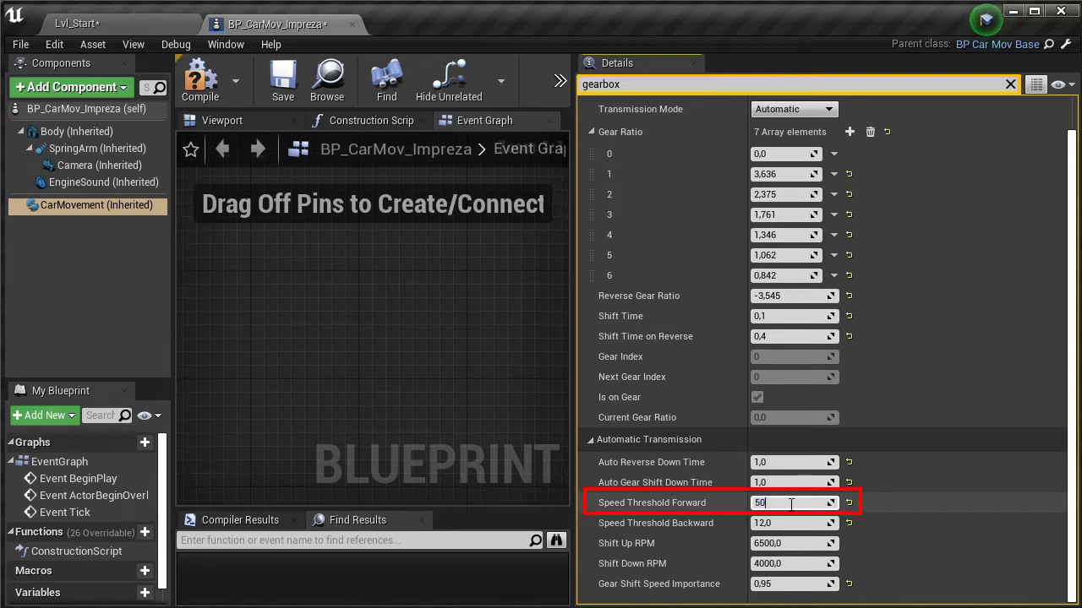
left_click(791, 523)
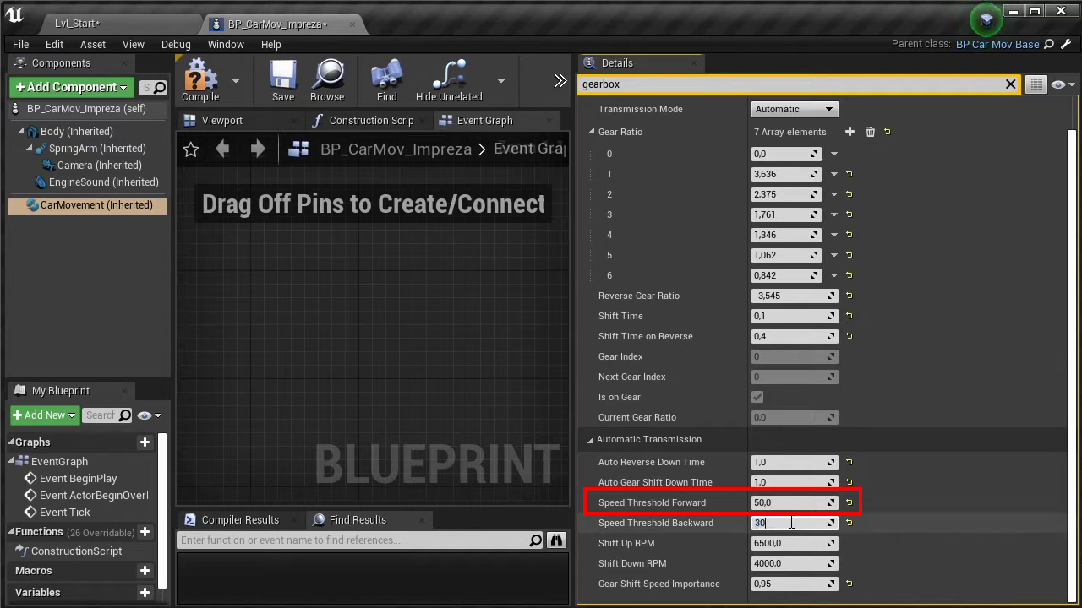
type("30,0")
key("ctrl+a")
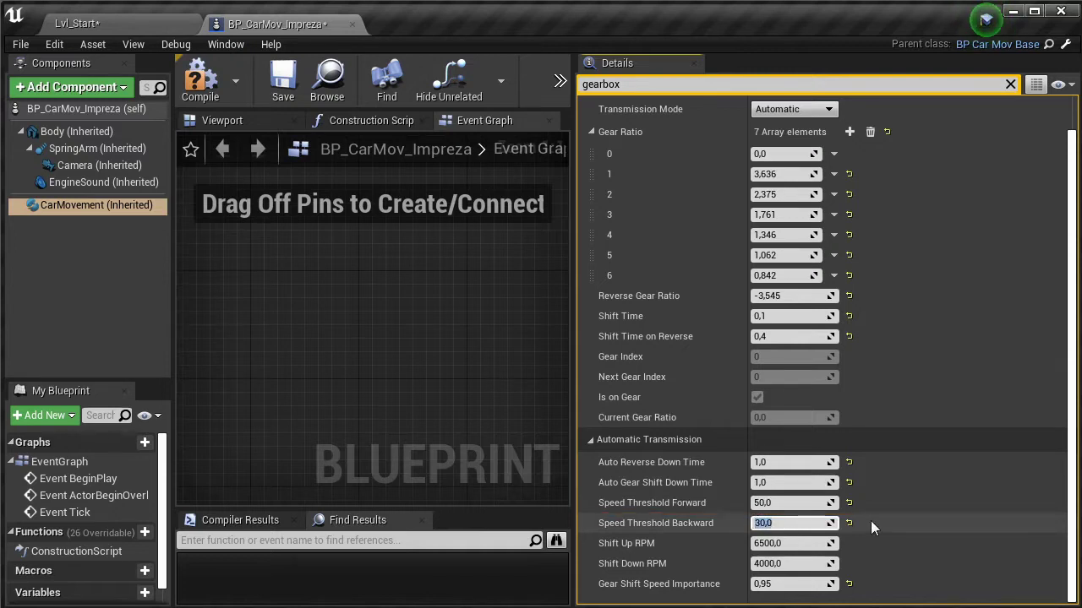
left_click(849, 523)
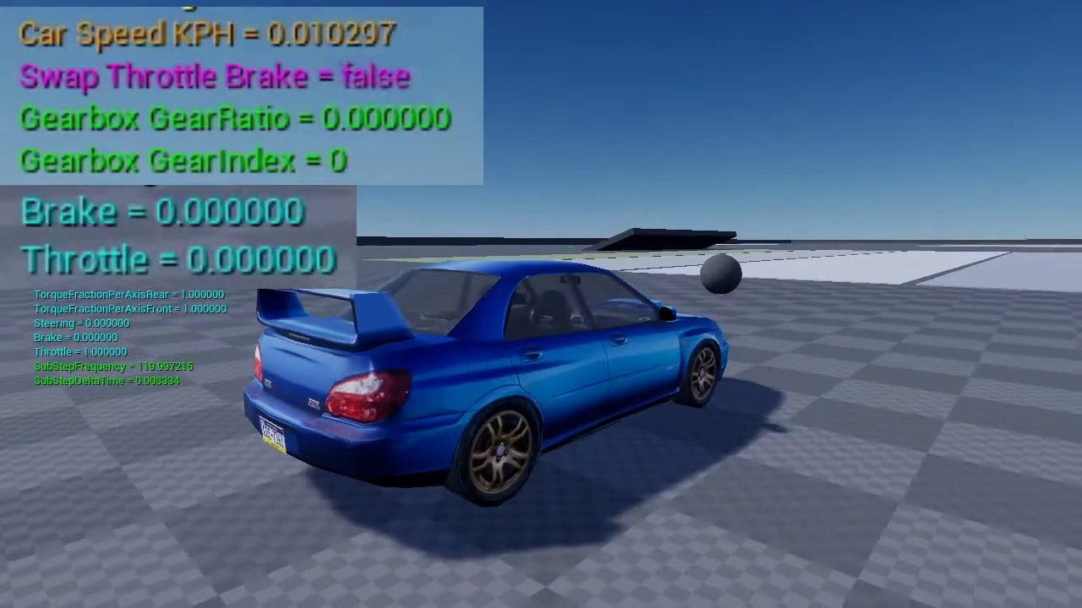
Step: Reverse the Impreza at full throttle and switch to driving forward to test the speed thresholds
key("s")
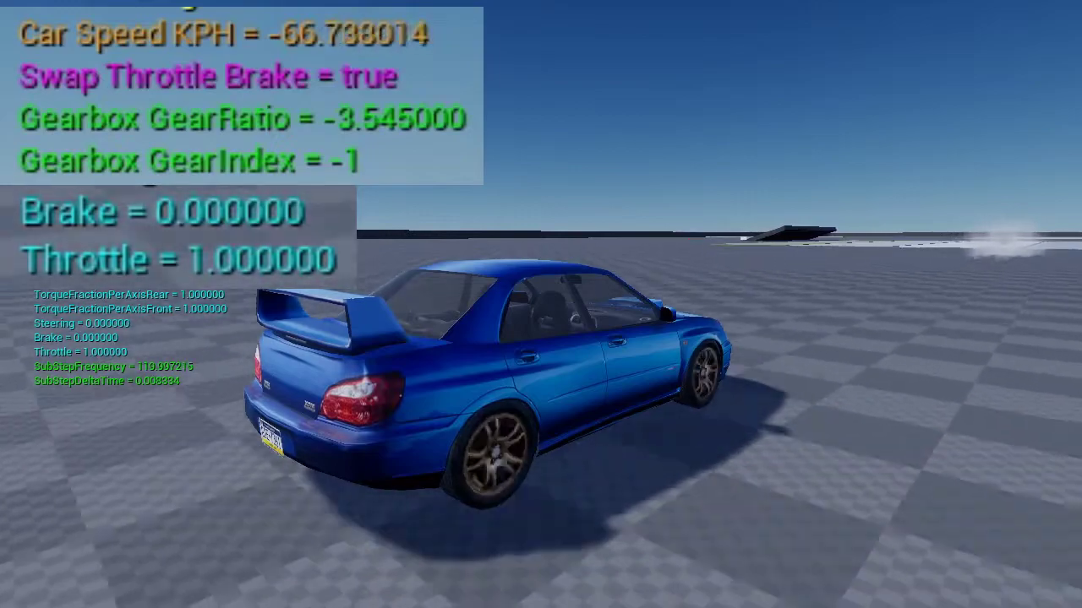
key("w")
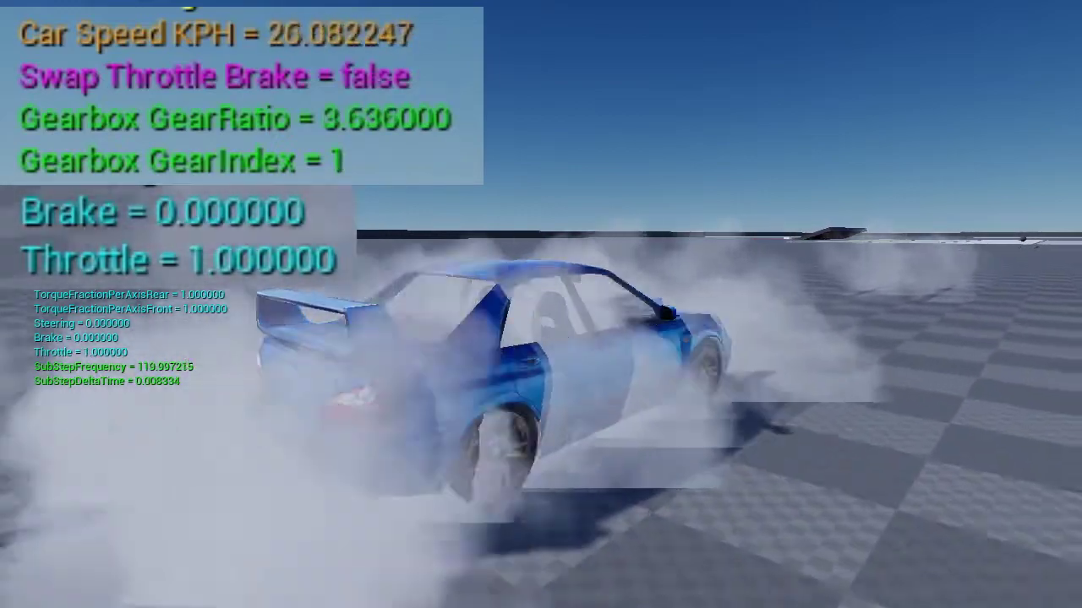
Step: Reverse the Impreza at speed, switch to full forward throttle, end the play session and return to the Impreza blueprint
key("s")
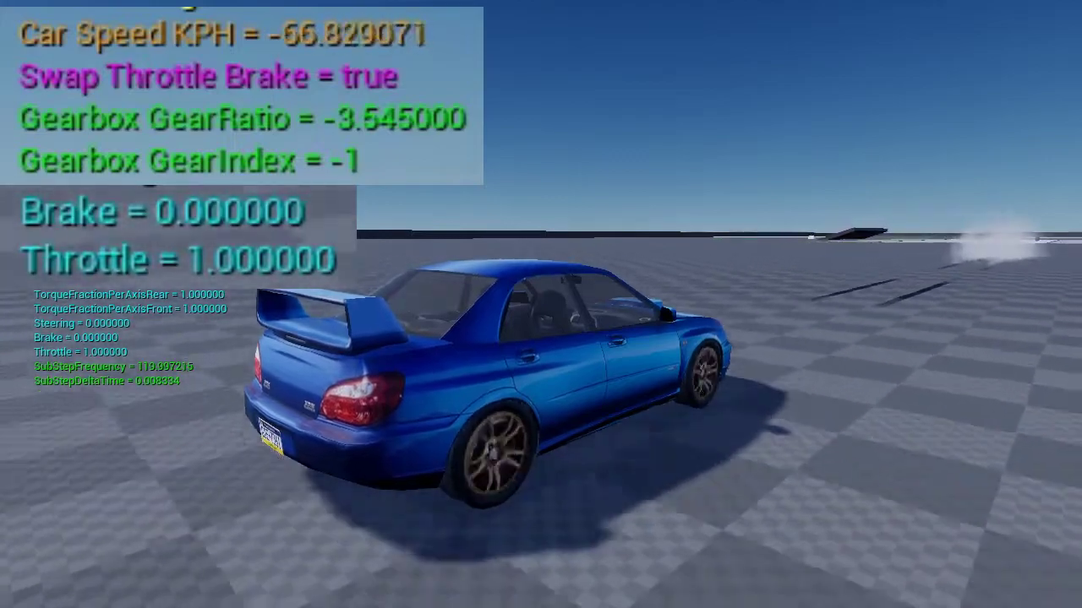
key("w")
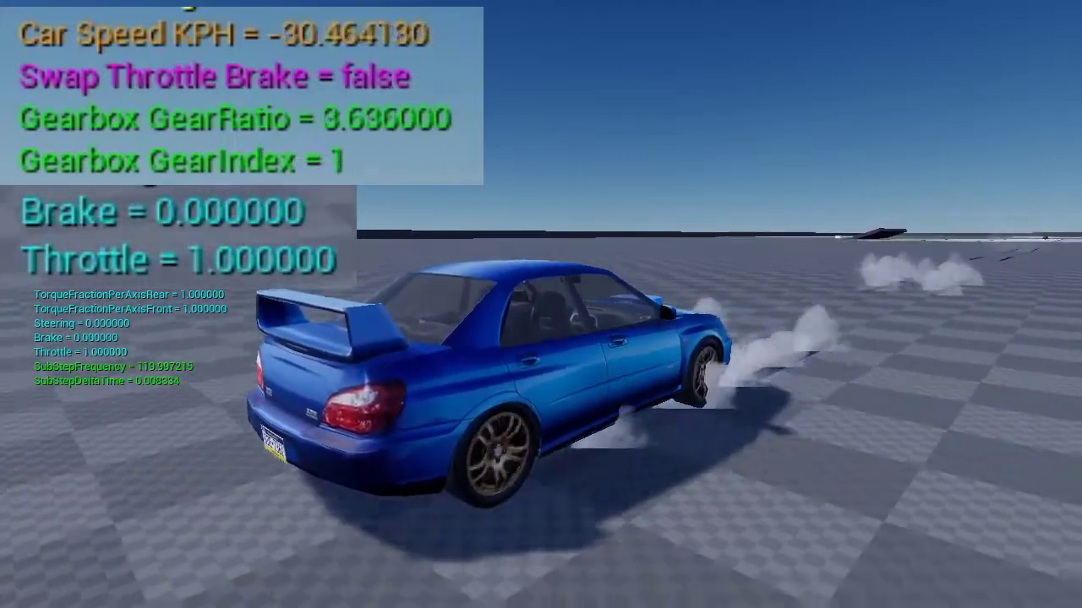
key("F11")
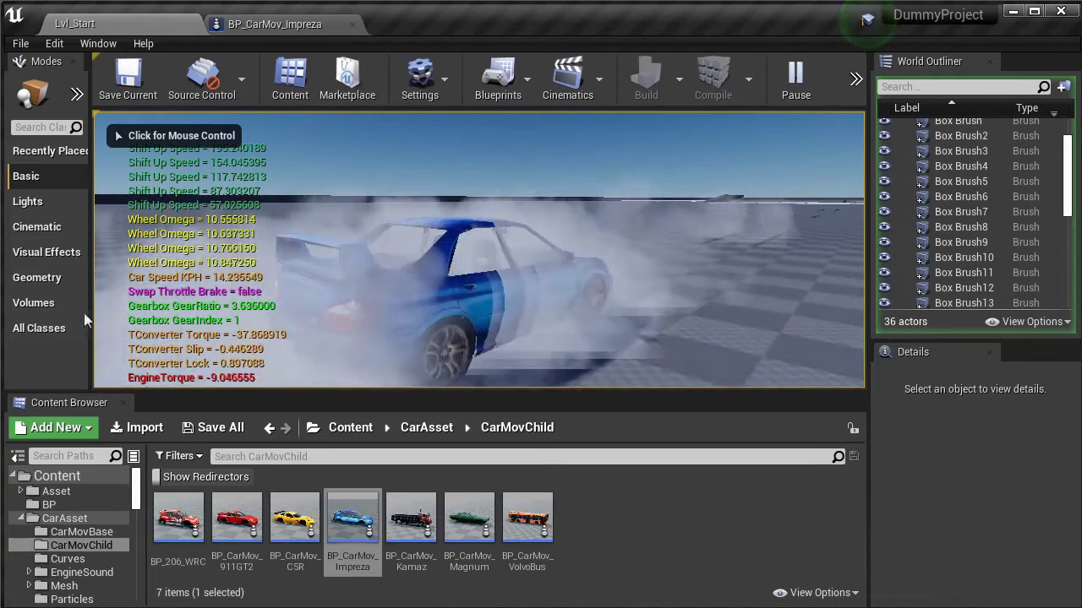
key("Escape")
left_click(271, 24)
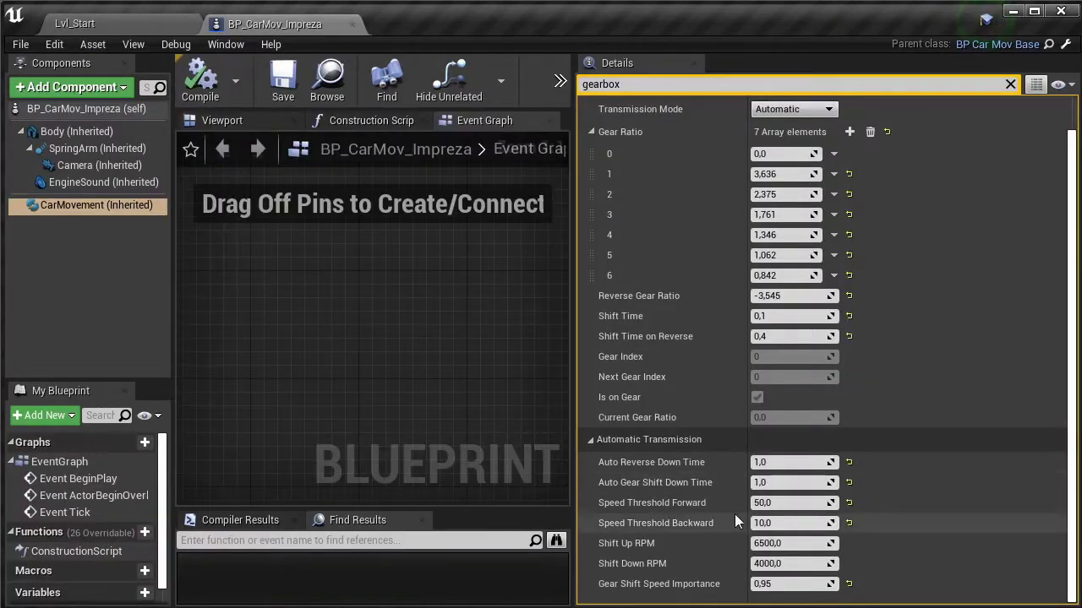
Step: Set Speed Threshold Forward to 20,0 and compile the Impreza blueprint
left_click(813, 503)
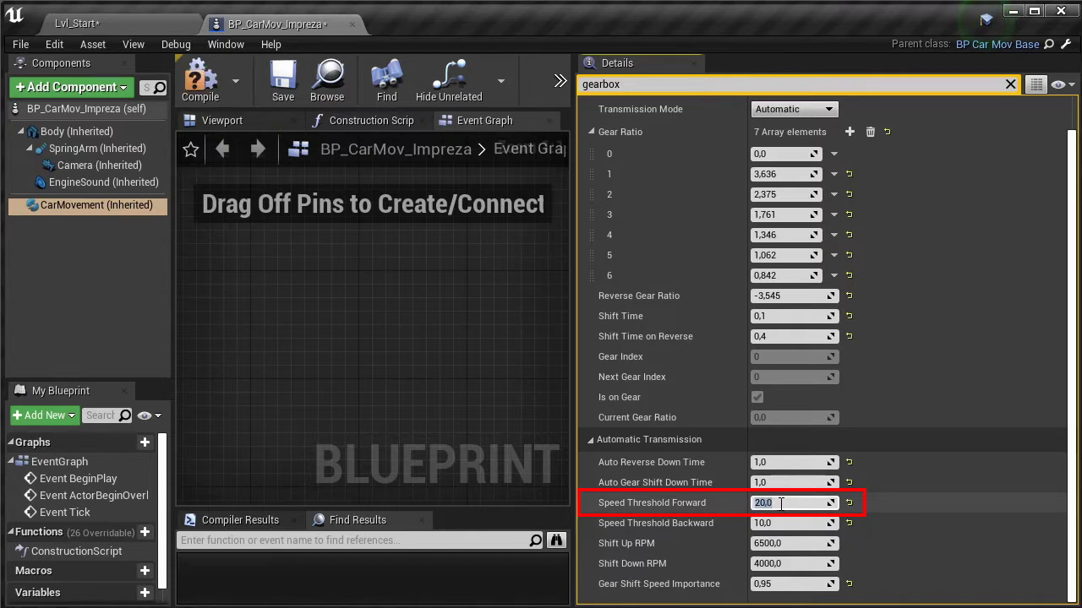
key("Return")
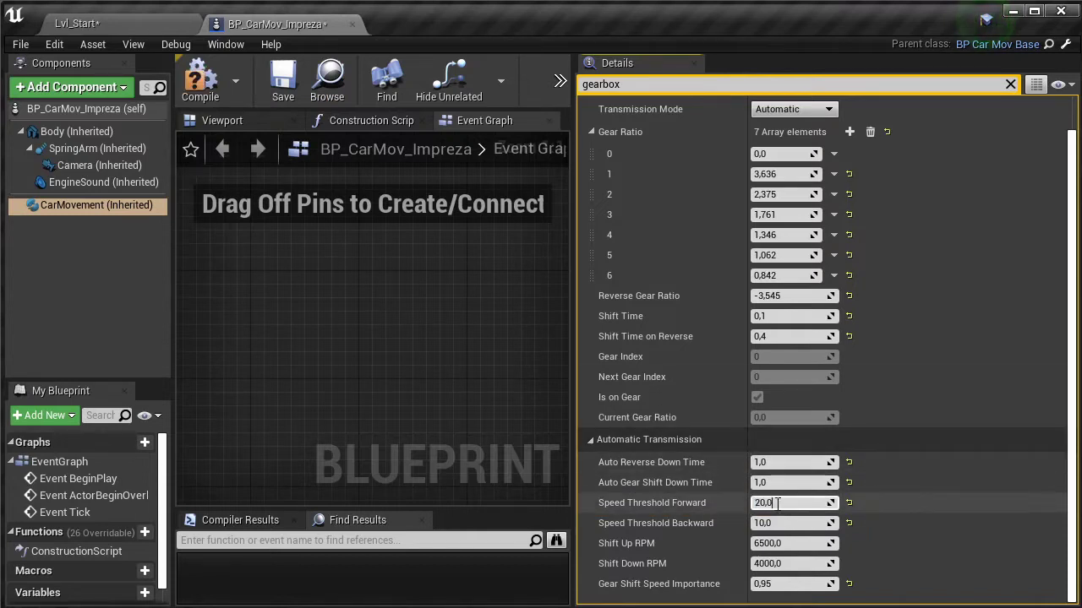
key("BackSpace")
left_click(200, 80)
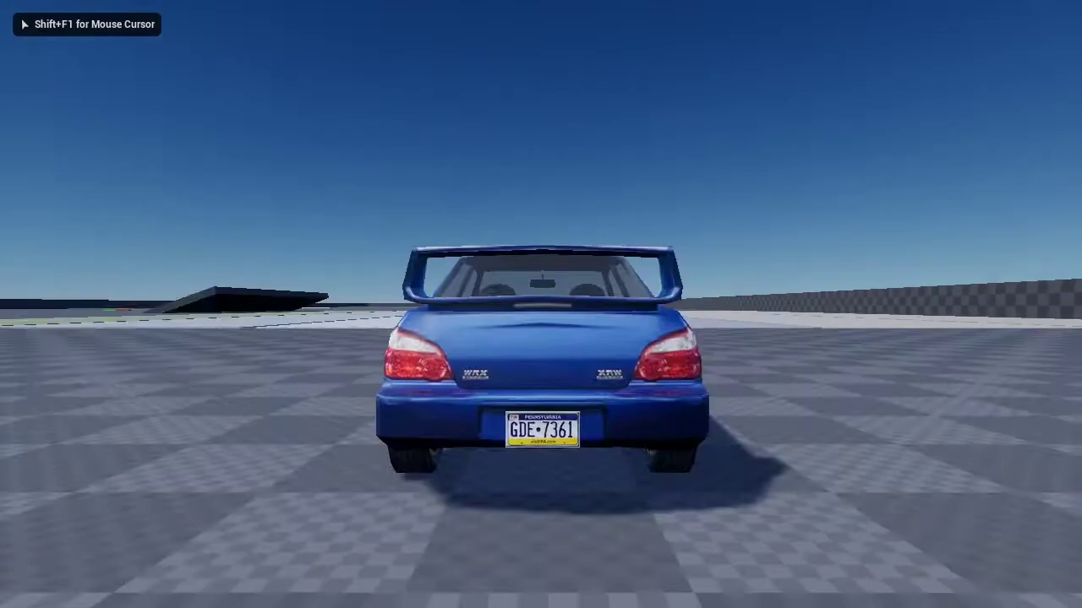
Step: Test the thresholds by reversing the Impreza, accelerating forward and braking into reverse, then end the play session
key("s")
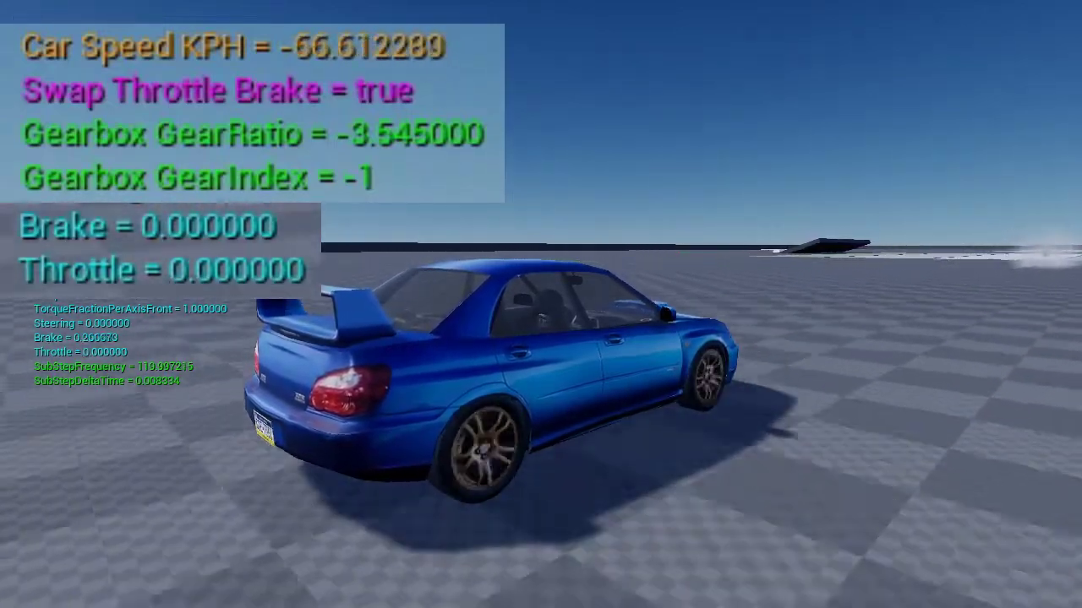
key("w")
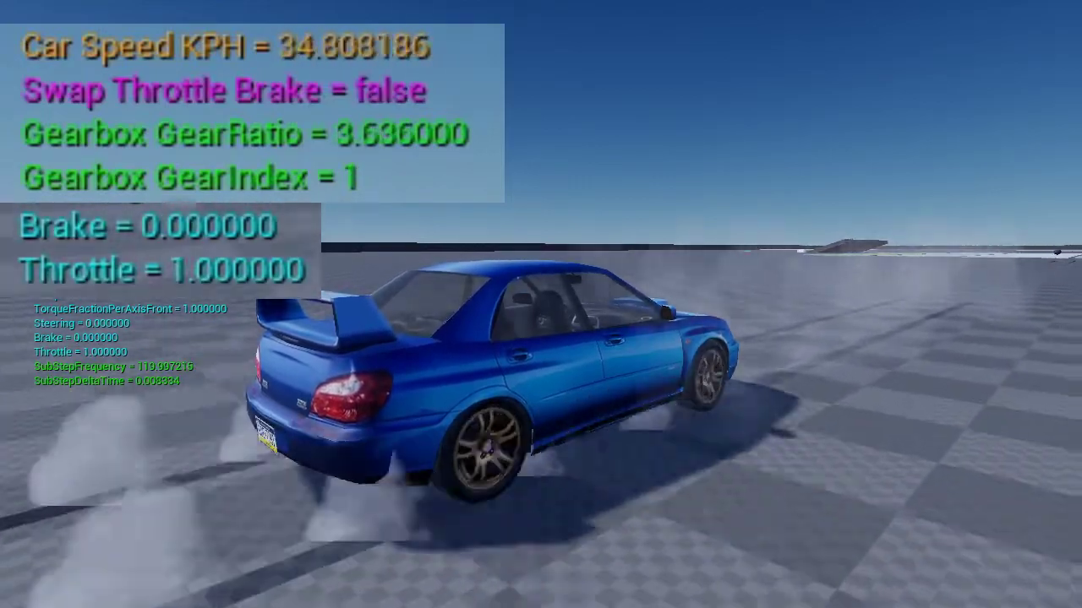
key("s")
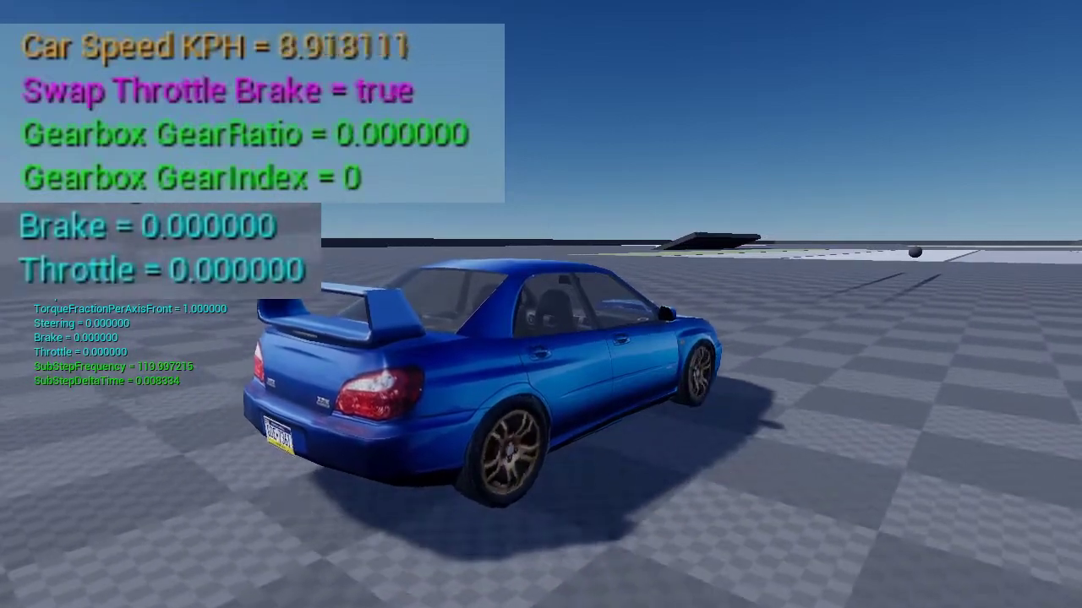
key("Escape")
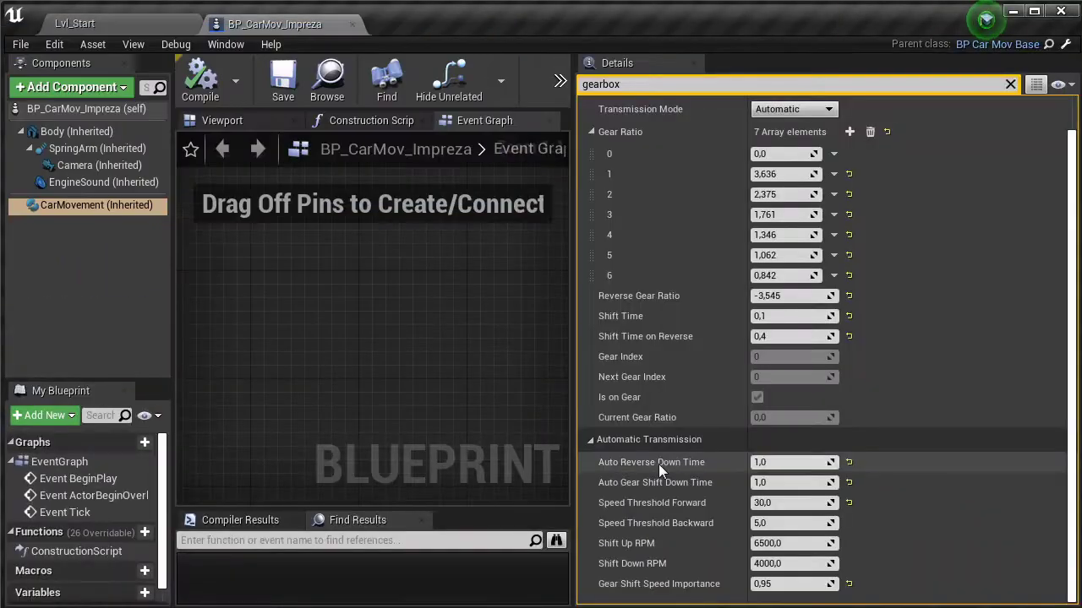
Step: Set Auto Gear Shift Down Time to 0,5 and Speed Threshold Backward to 2,0
left_click(765, 482)
key("BackSpace")
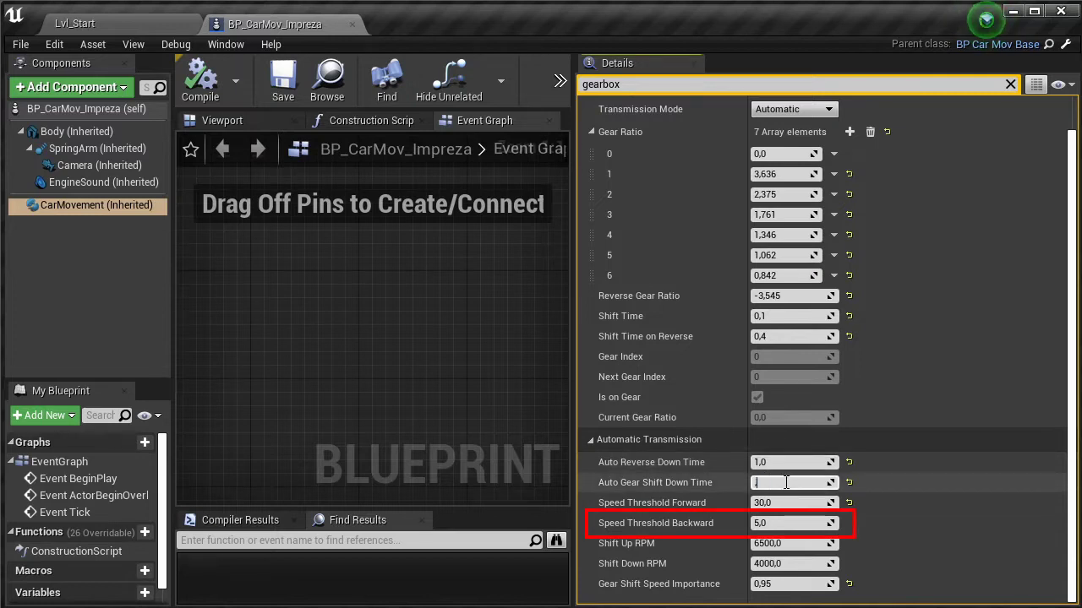
type(",5")
key("Return")
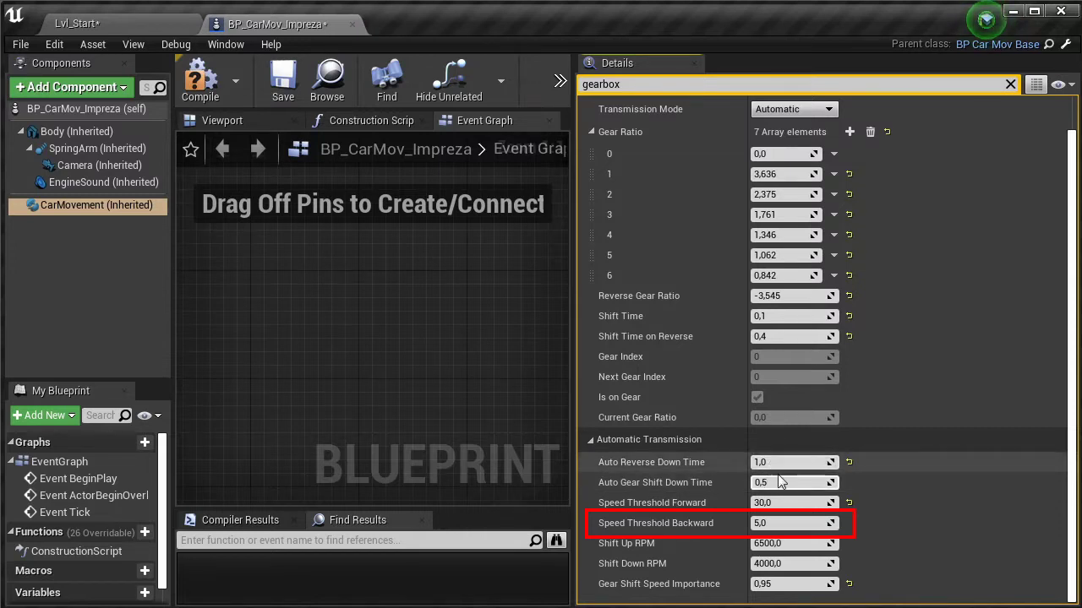
left_click(774, 523)
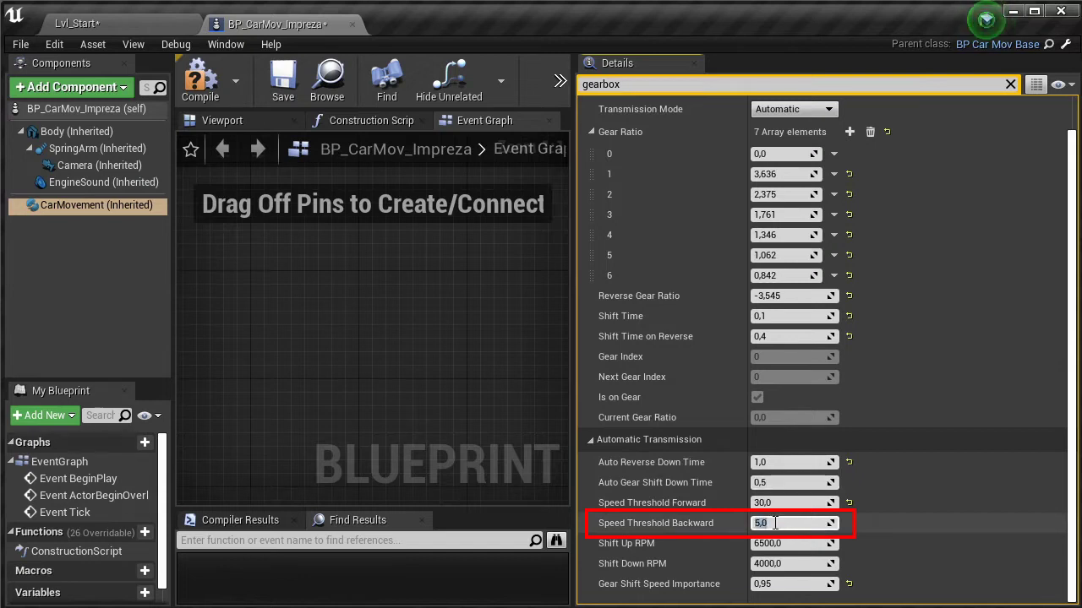
type("2")
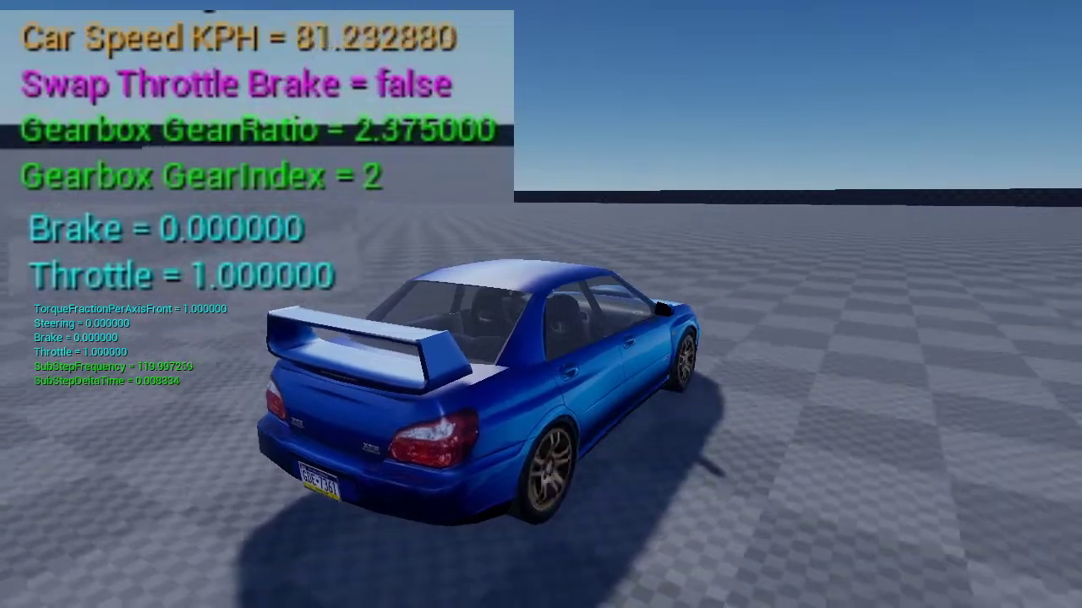
Step: Brake the Impreza from forward speed into reverse, drive forward and brake again, then return to its blueprint
key("s")
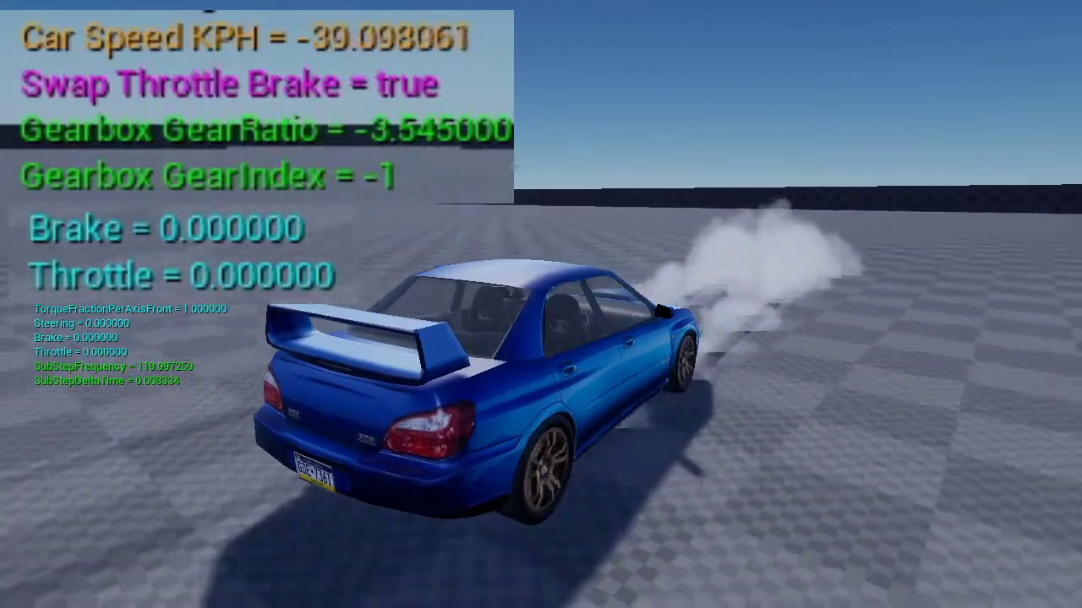
key("w")
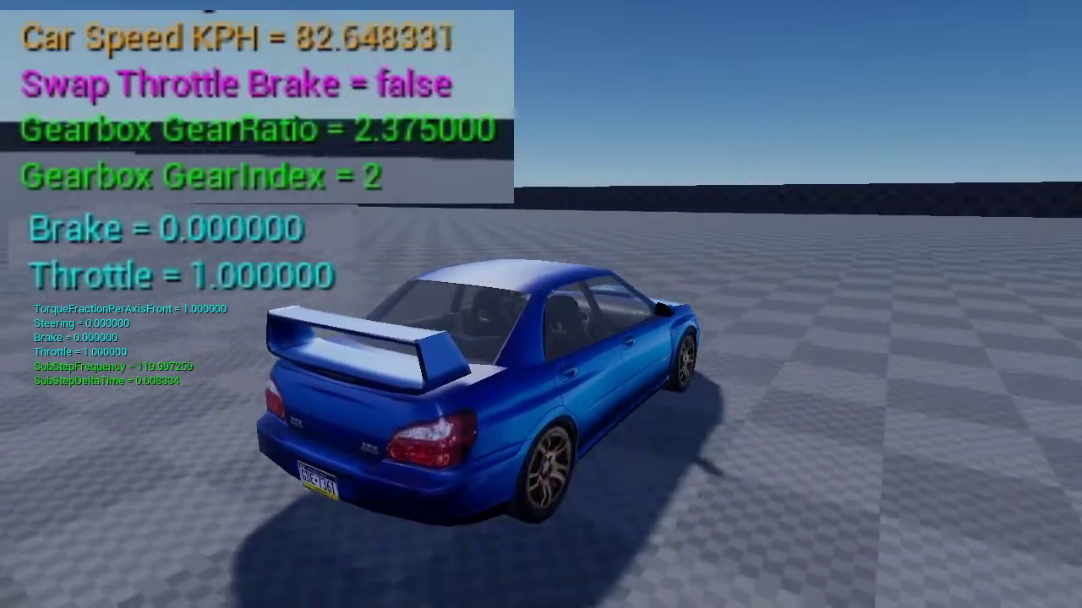
key("s")
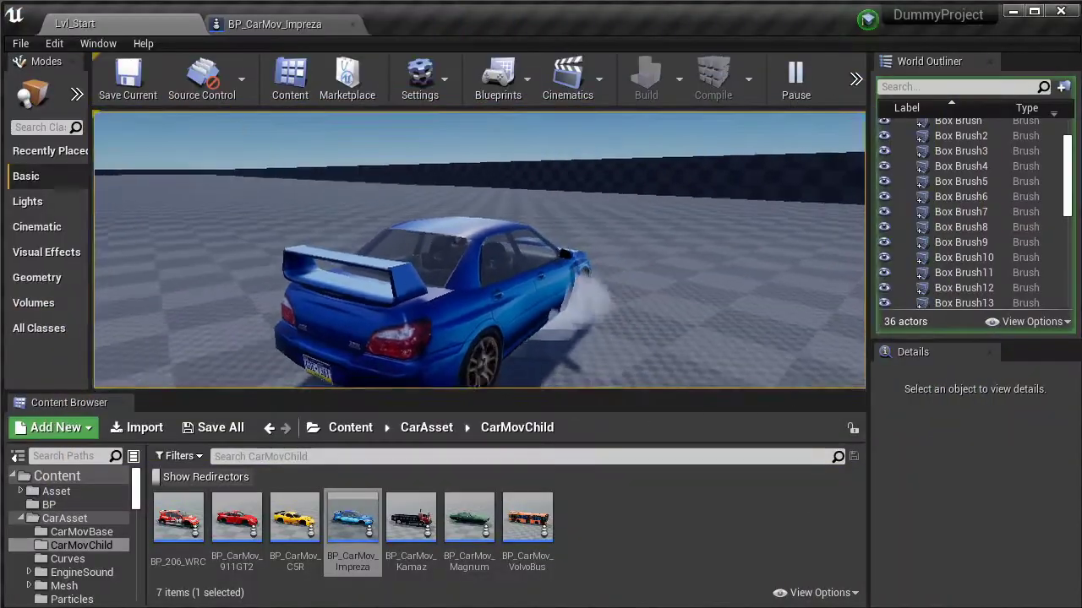
key("Escape")
left_click(208, 25)
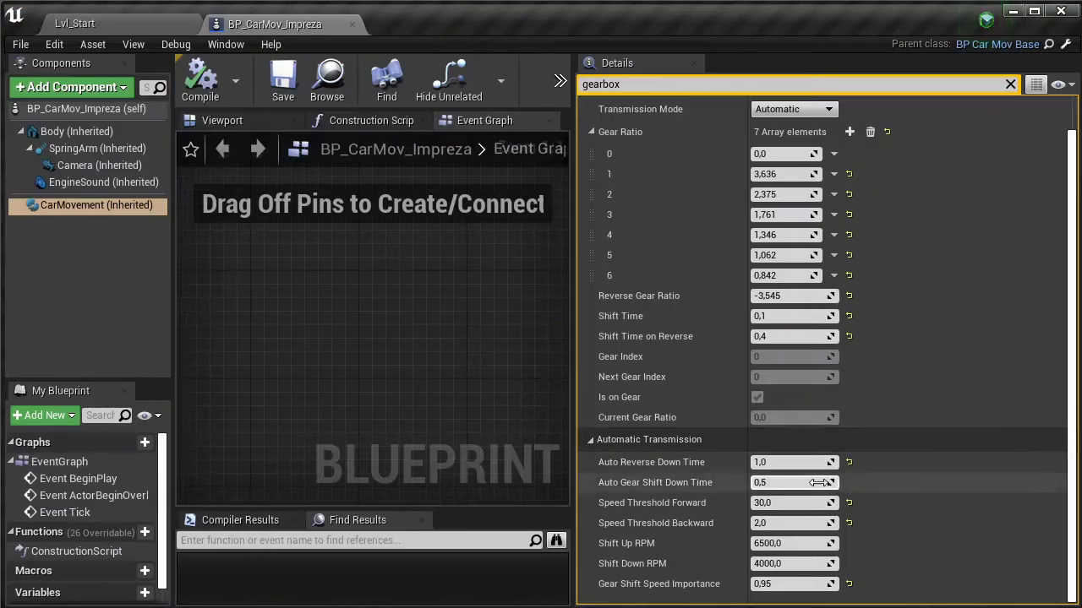
Step: Set Speed Threshold Backward to 30,0, compile, and test braking the Impreza from forward speed into reverse
left_click(783, 524)
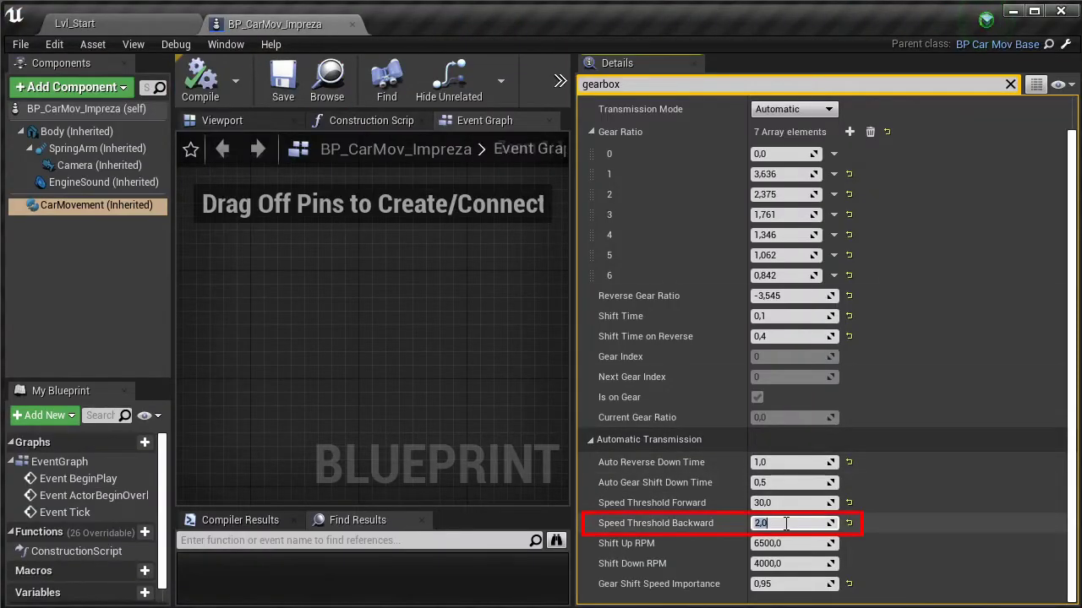
type("30")
key("Return")
left_click(193, 95)
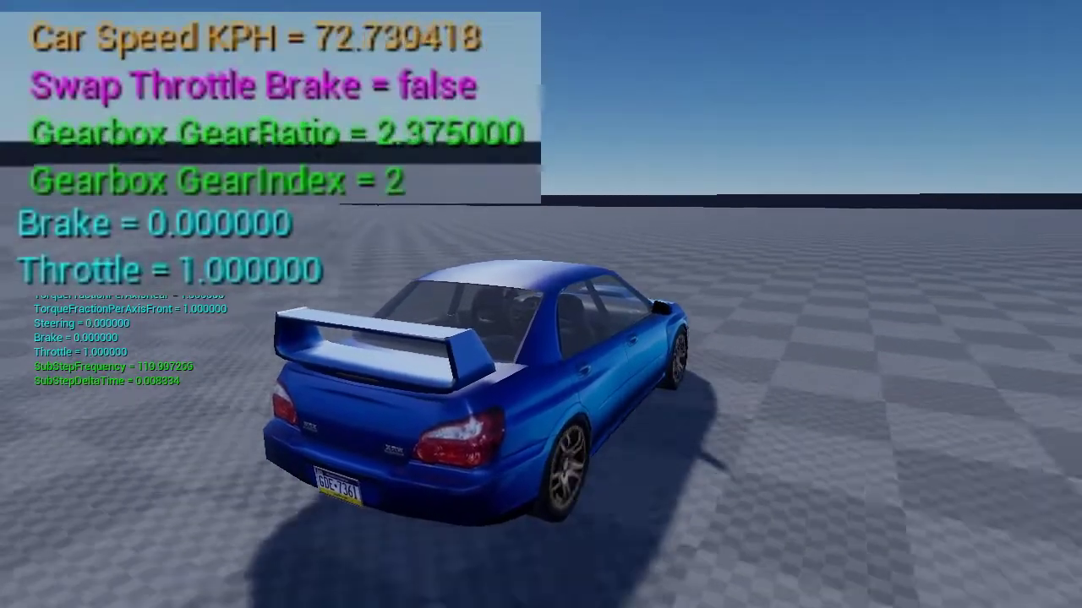
key("s")
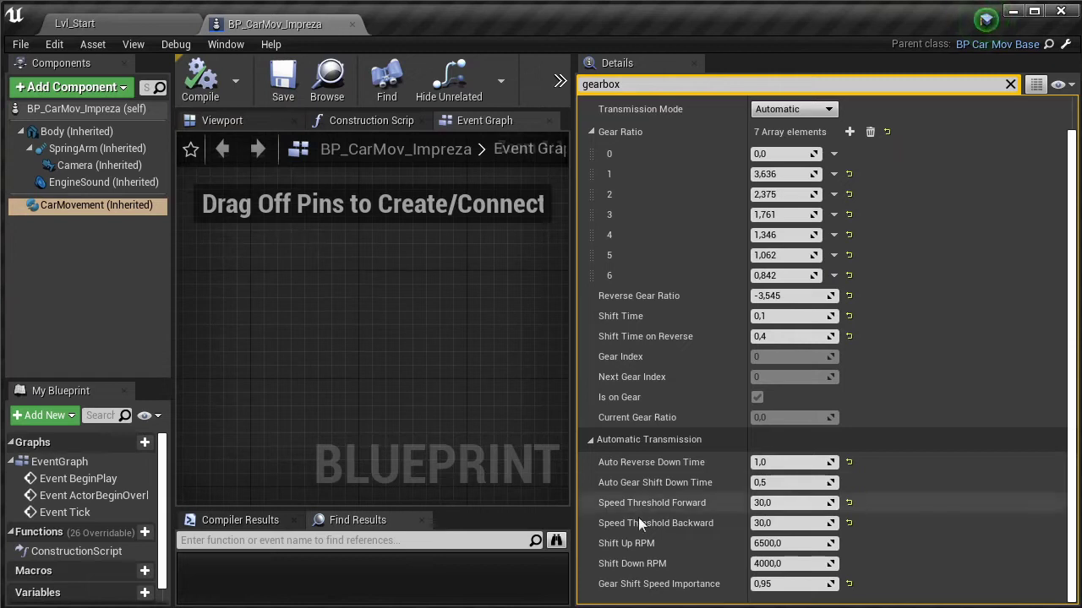
Step: Set Speed Threshold Backward to 15,0
left_click(798, 524)
type("1")
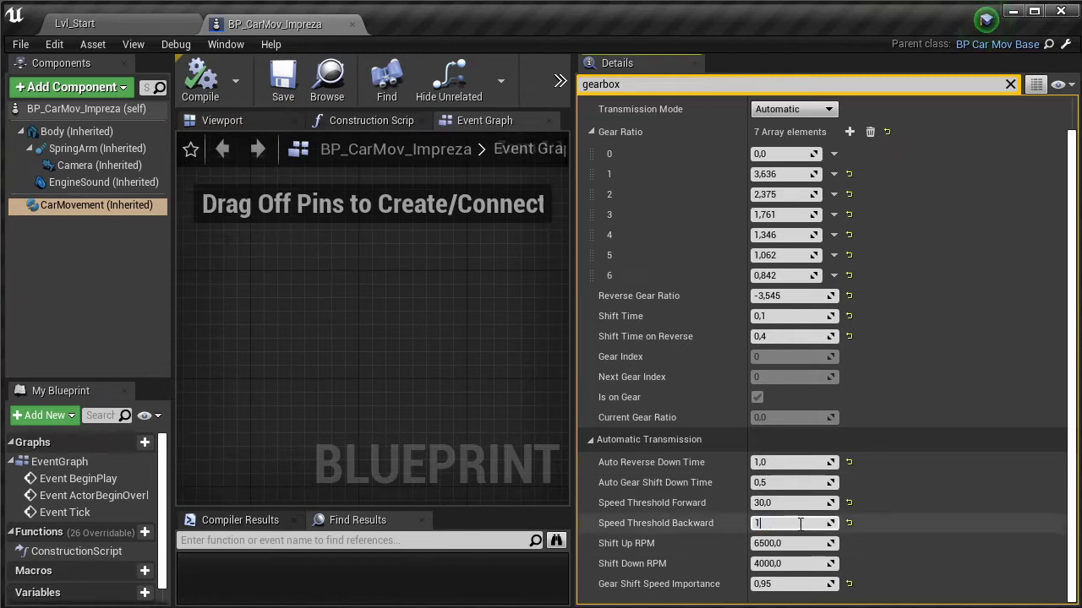
type("5")
key("Return")
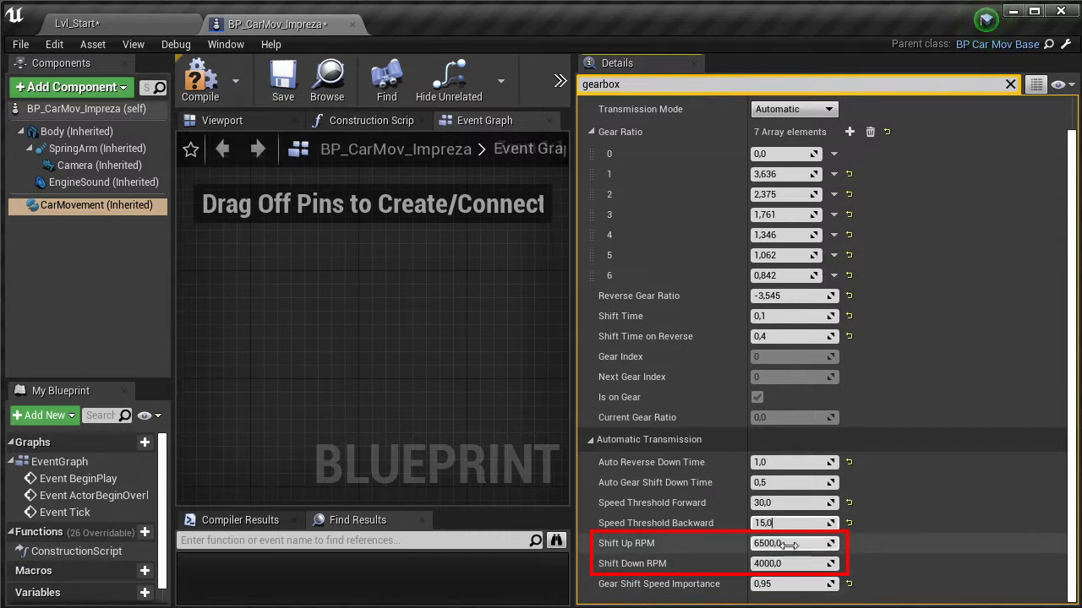
Step: Try 5000,0 for Shift Up RPM and 2500 for Shift Down RPM
left_click(792, 545)
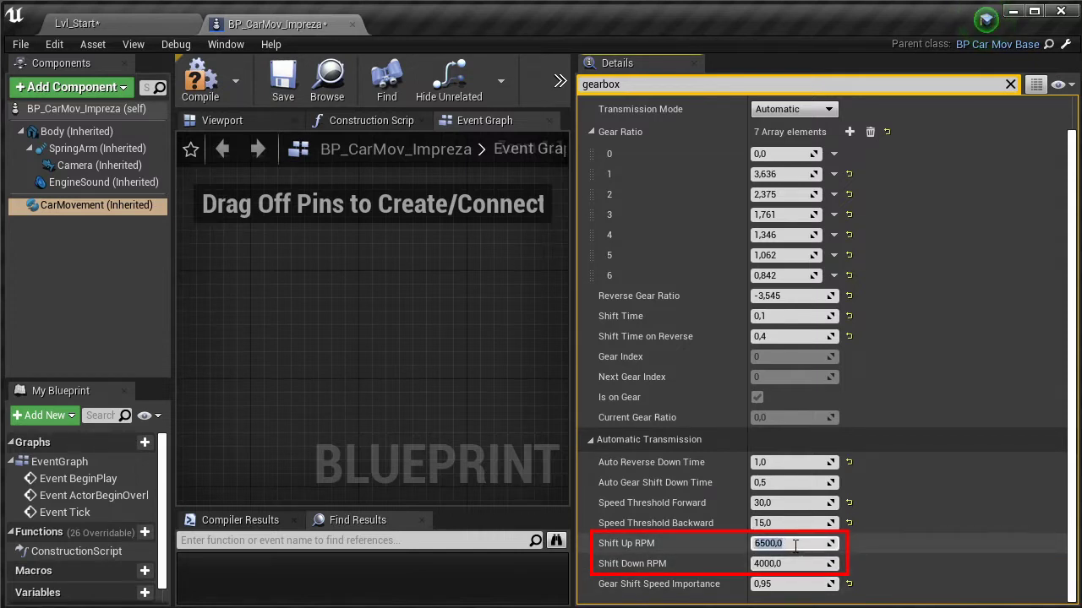
type("5000")
key("Return")
left_click(796, 545)
left_click(791, 564)
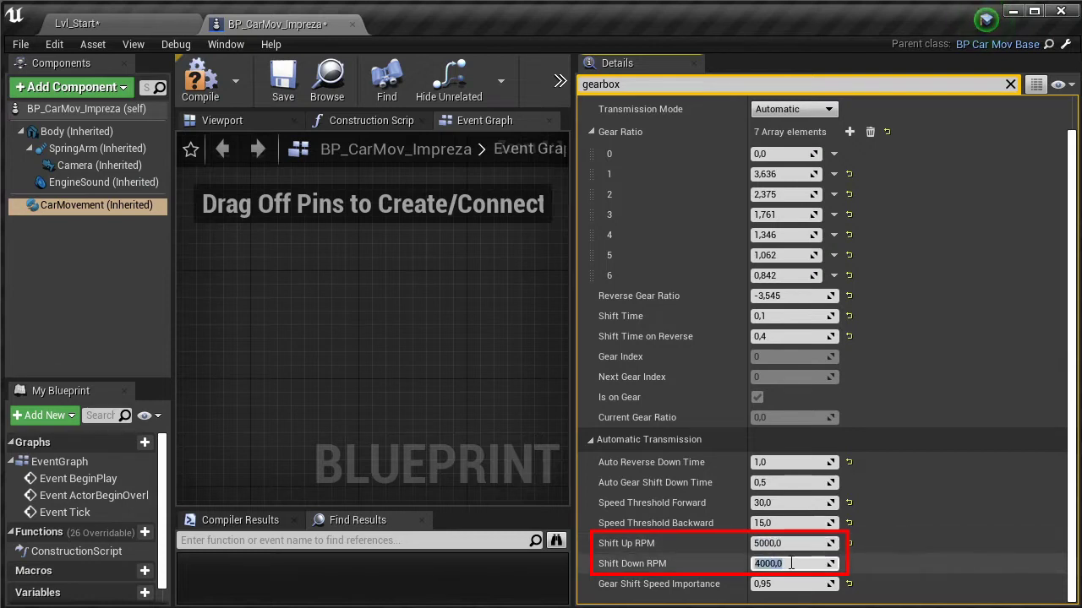
type("2500")
key("Return")
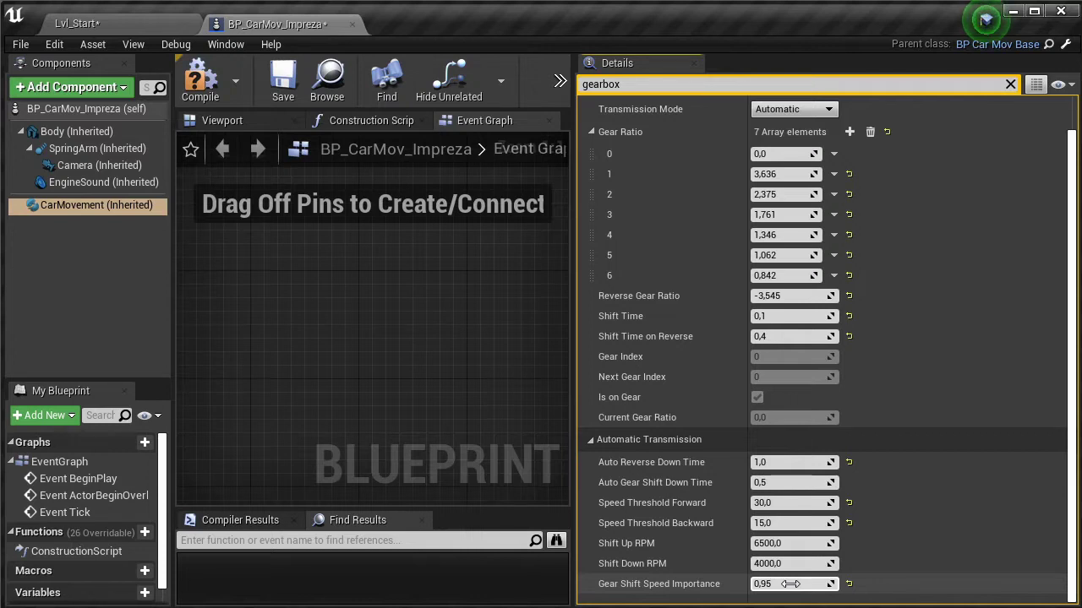
Step: Open the Gear Shift Speed Importance value for editing
left_click(790, 584)
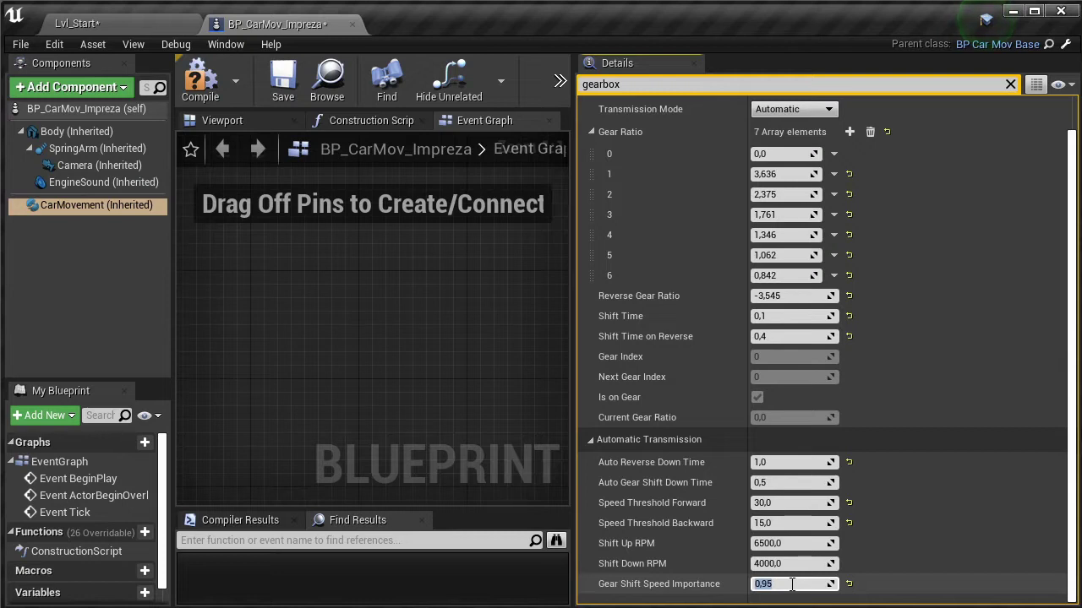
key("Return")
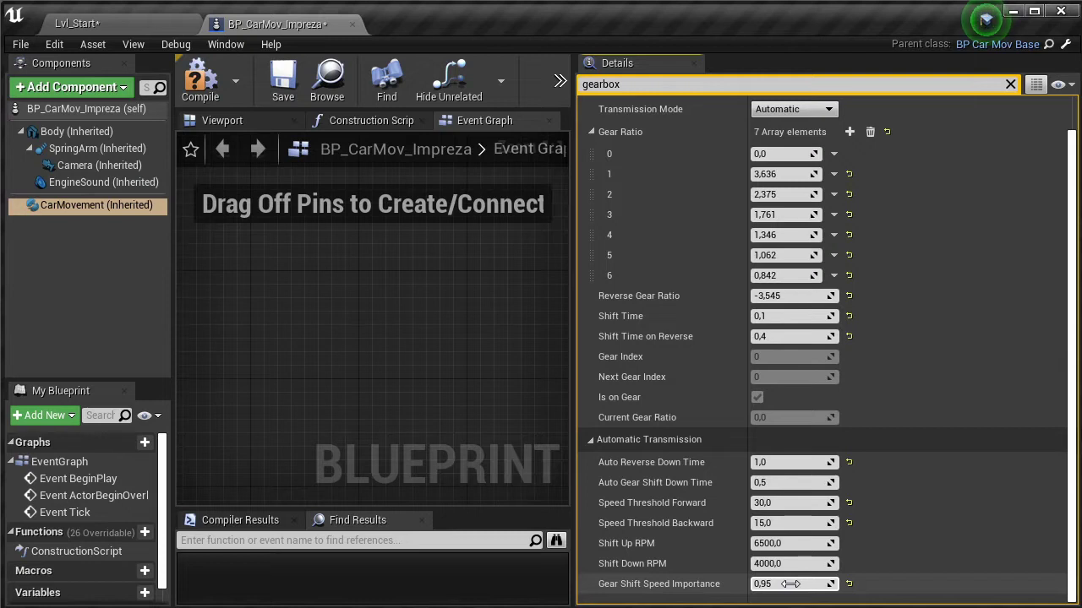
left_click(790, 584)
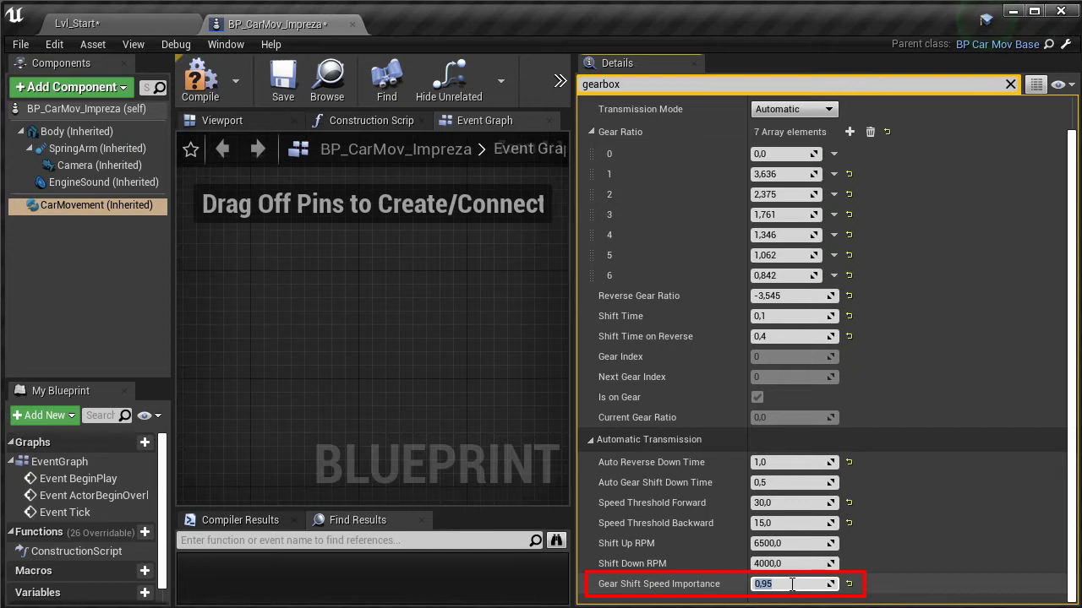
key("Return")
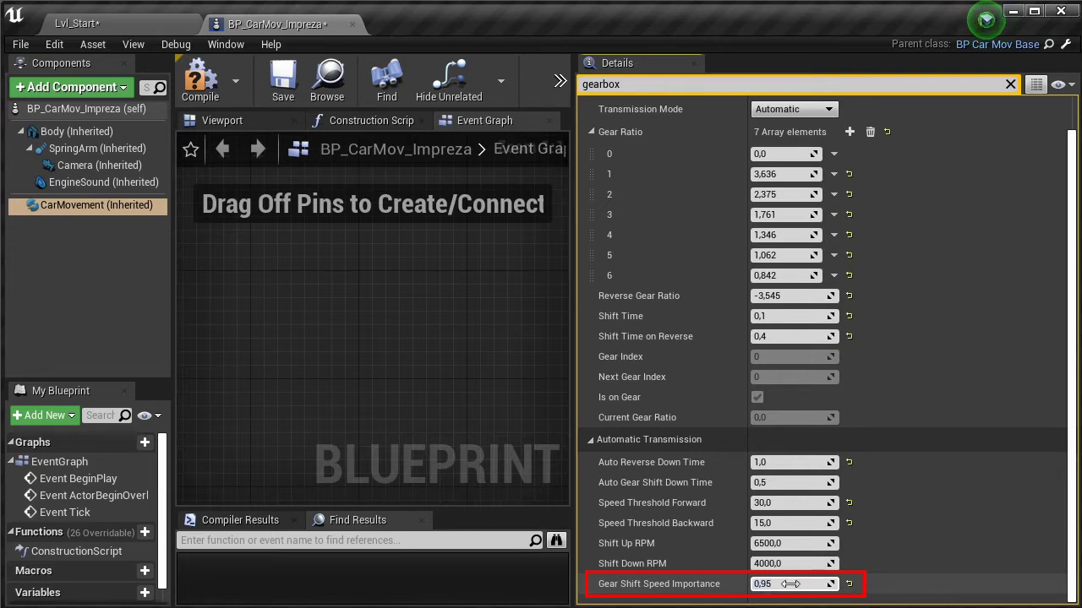
left_click(791, 584)
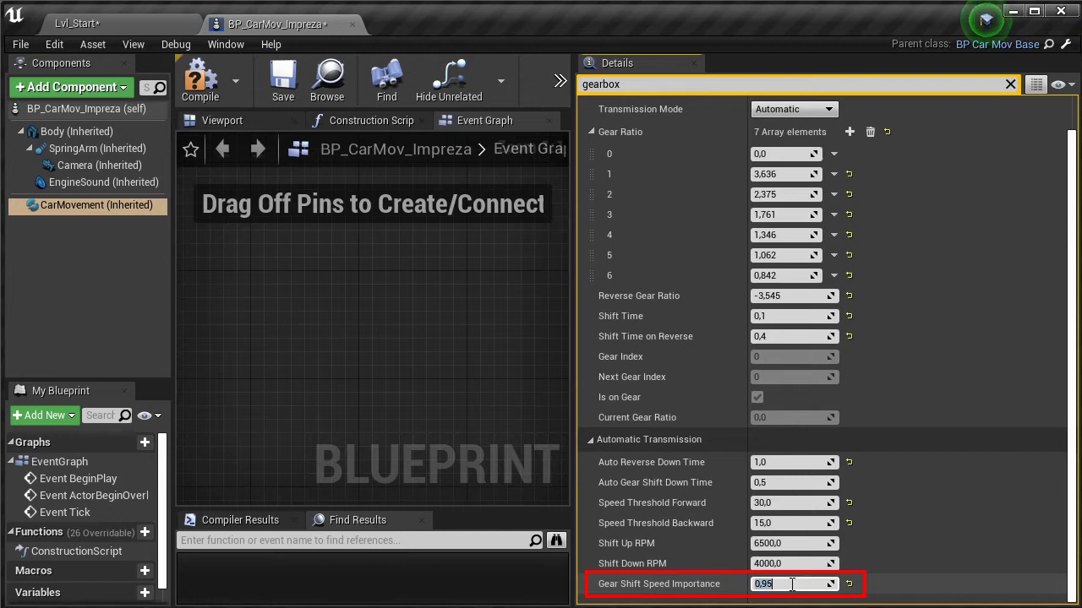